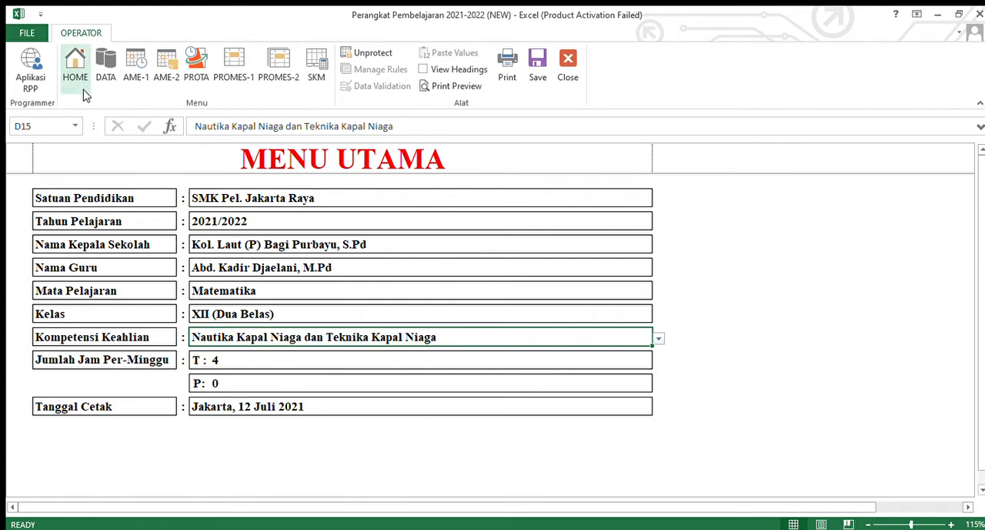
- Show the row and column headings on the MENU UTAMA sheet and hide them again
{"action": "left_click", "coordinate": [27, 69]}
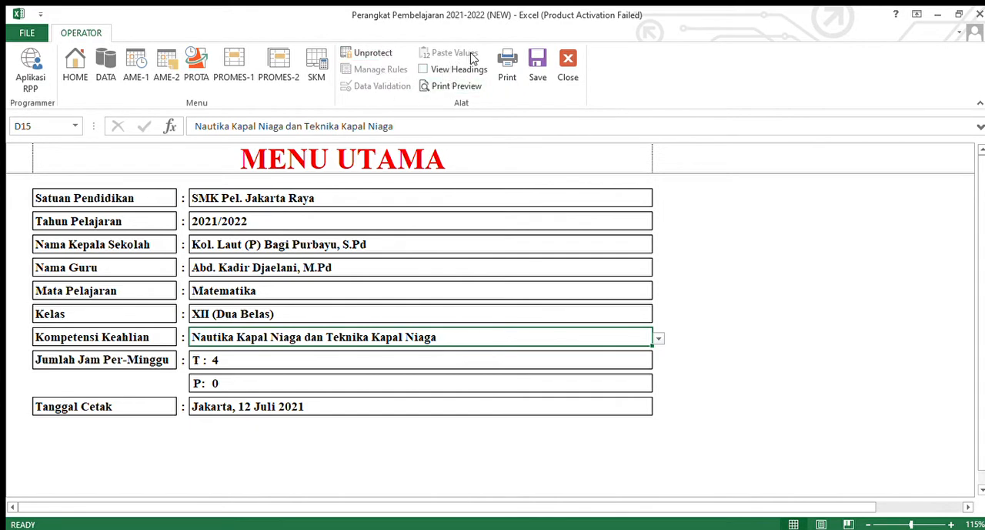
{"action": "left_click", "coordinate": [443, 72]}
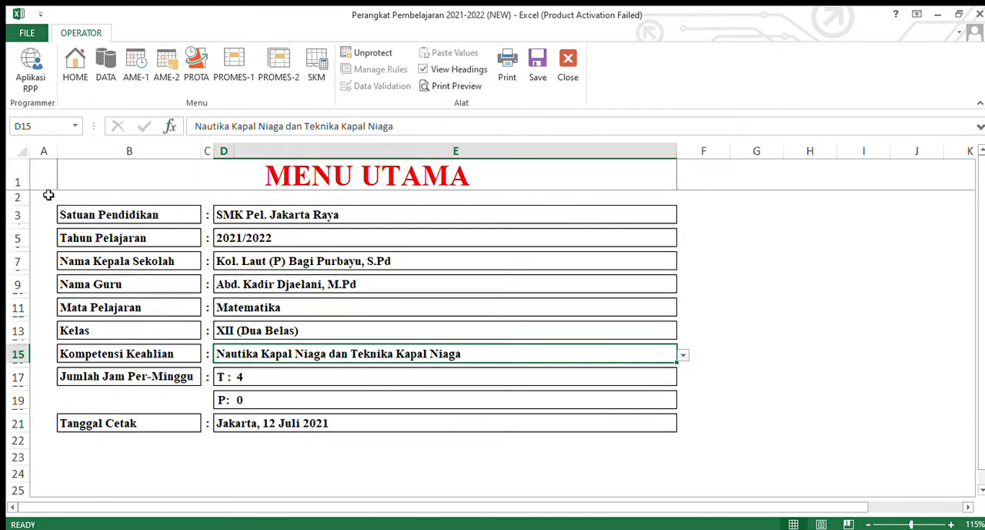
{"action": "left_click", "coordinate": [424, 69]}
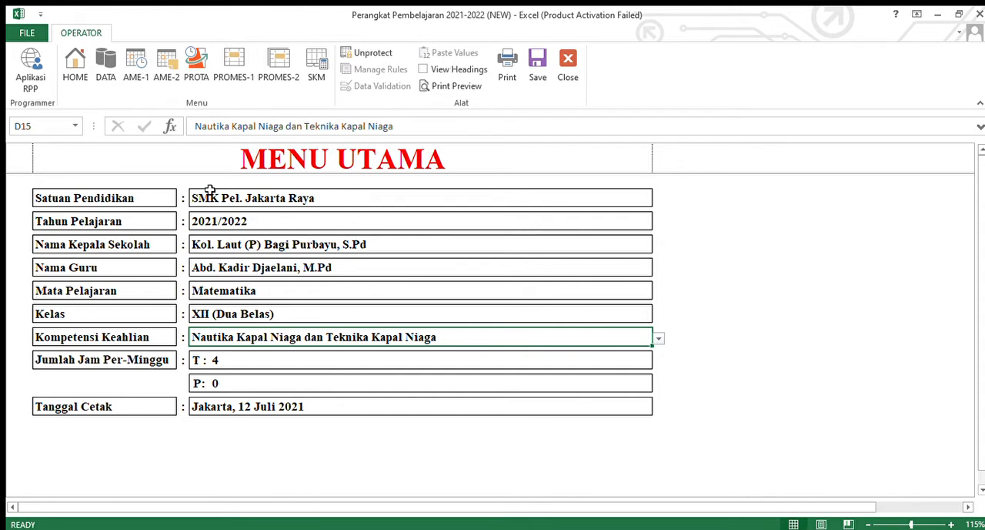
- Review the MENU UTAMA entries one by one, from the school unit and academic year through class, competency and weekly hours to the print date
{"action": "left_click", "coordinate": [241, 198]}
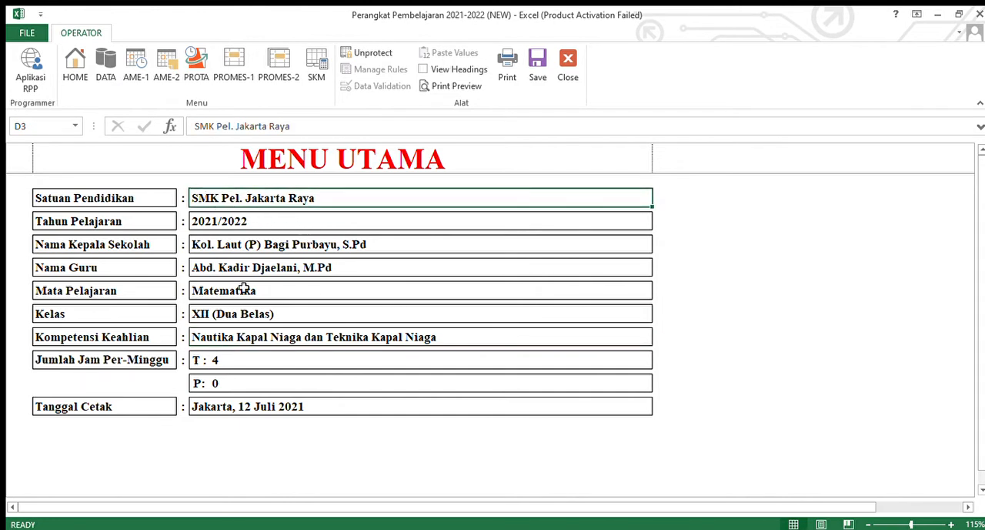
{"action": "left_click", "coordinate": [232, 222]}
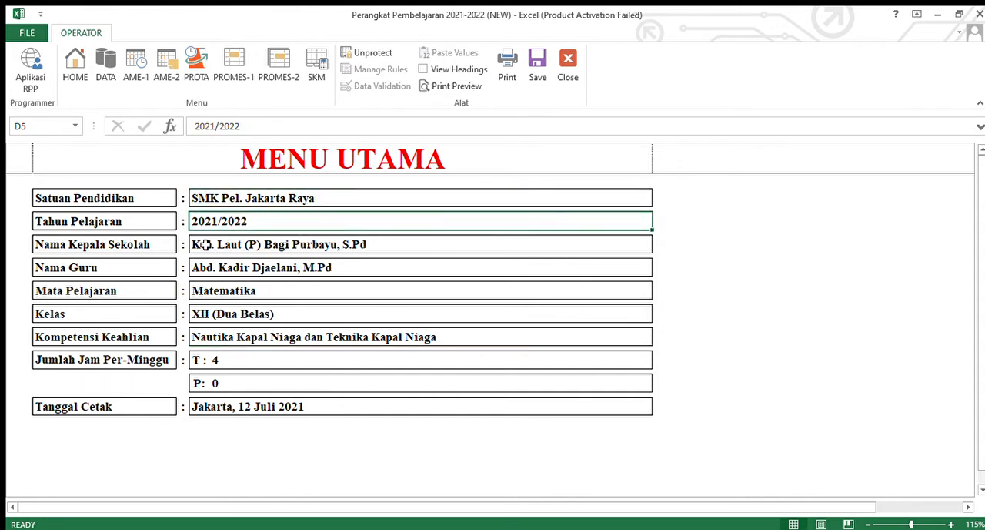
{"action": "left_click", "coordinate": [231, 245]}
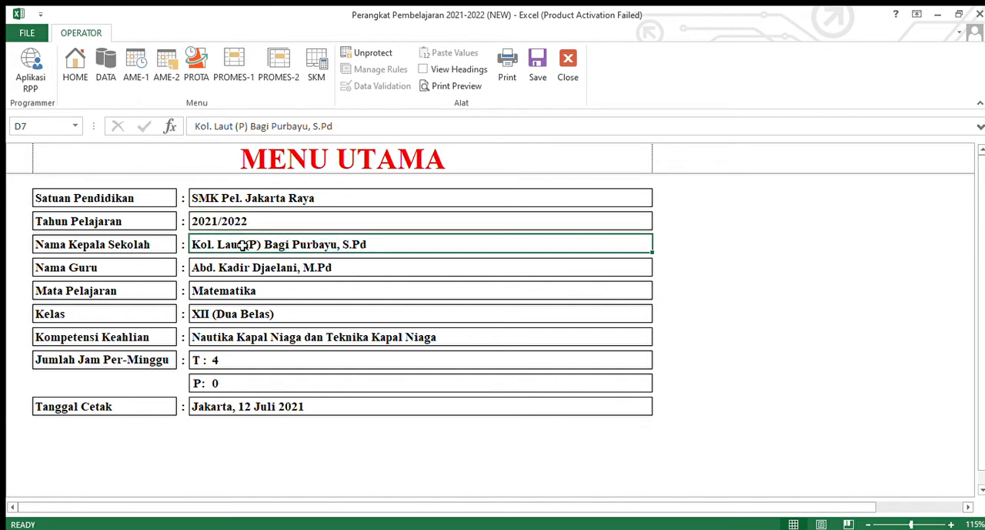
{"action": "left_click", "coordinate": [246, 273]}
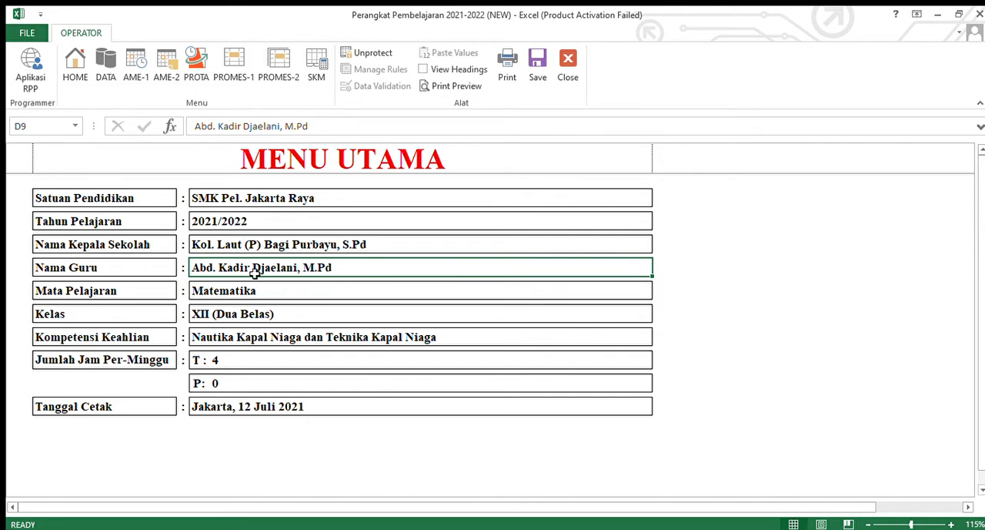
{"action": "left_click", "coordinate": [236, 297]}
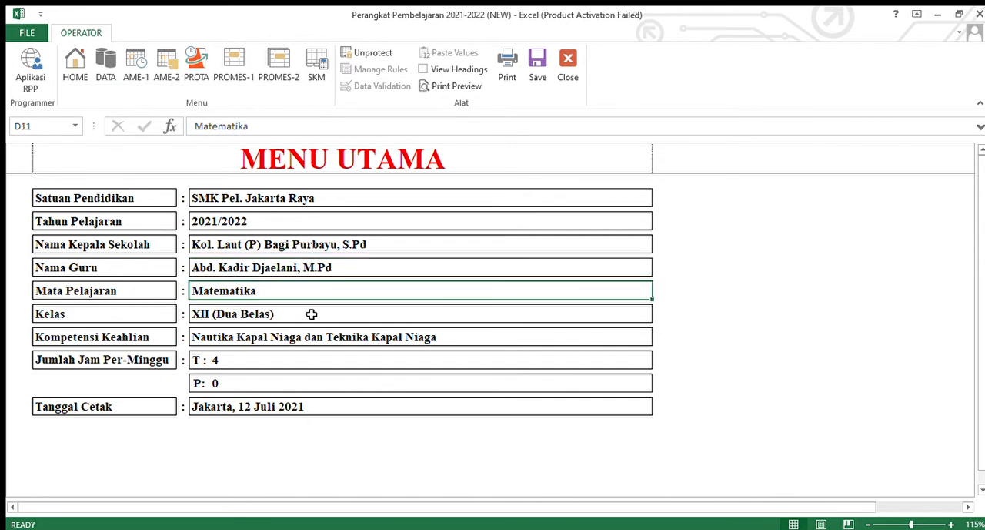
{"action": "left_click", "coordinate": [221, 320]}
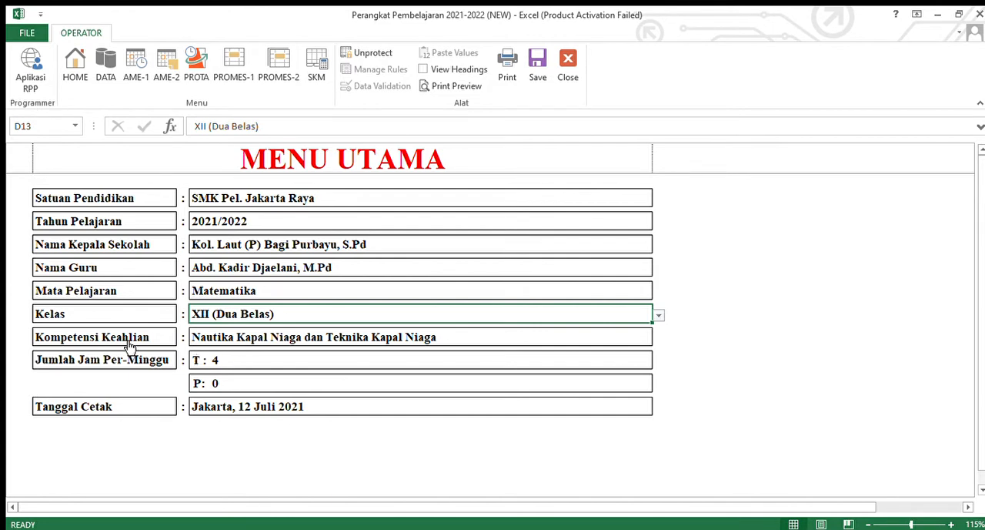
{"action": "left_click", "coordinate": [262, 342]}
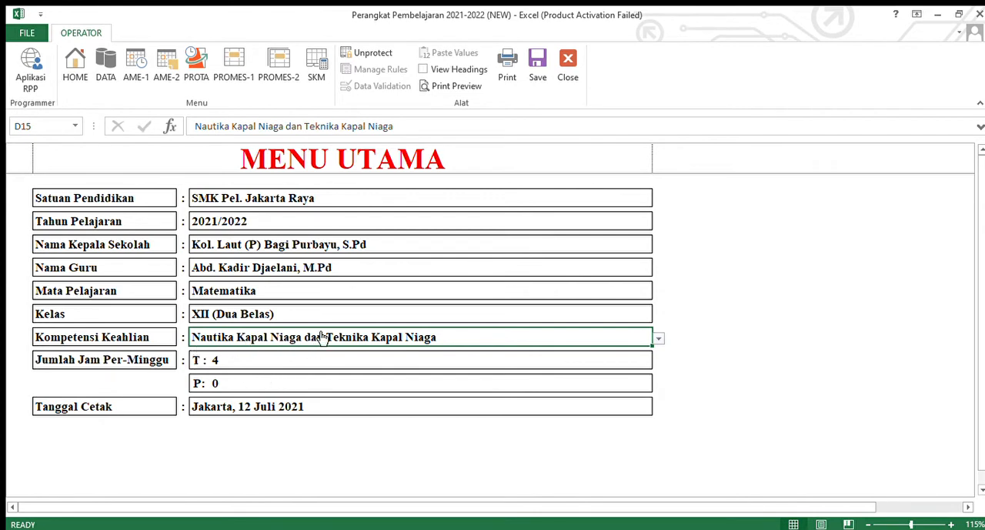
{"action": "left_click", "coordinate": [232, 363]}
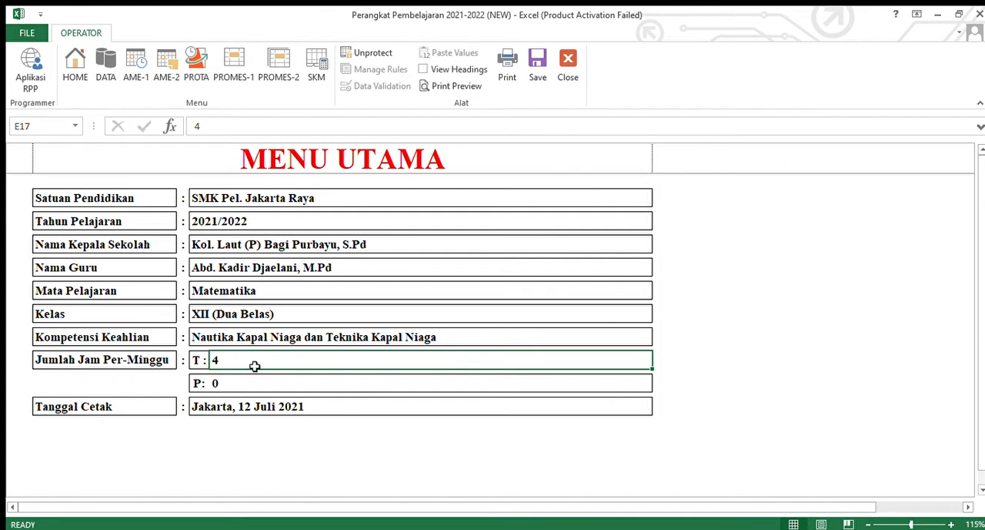
{"action": "left_click", "coordinate": [256, 408]}
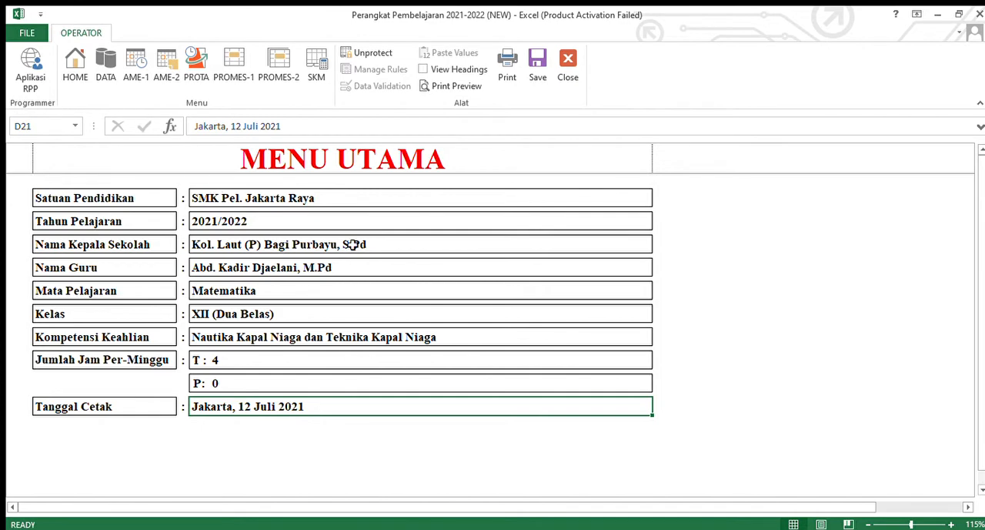
- Open the DATA sheet and examine the Semester 1 basic competency descriptions for KD 4.5, 4.7 and 4.2
{"action": "left_click", "coordinate": [106, 65]}
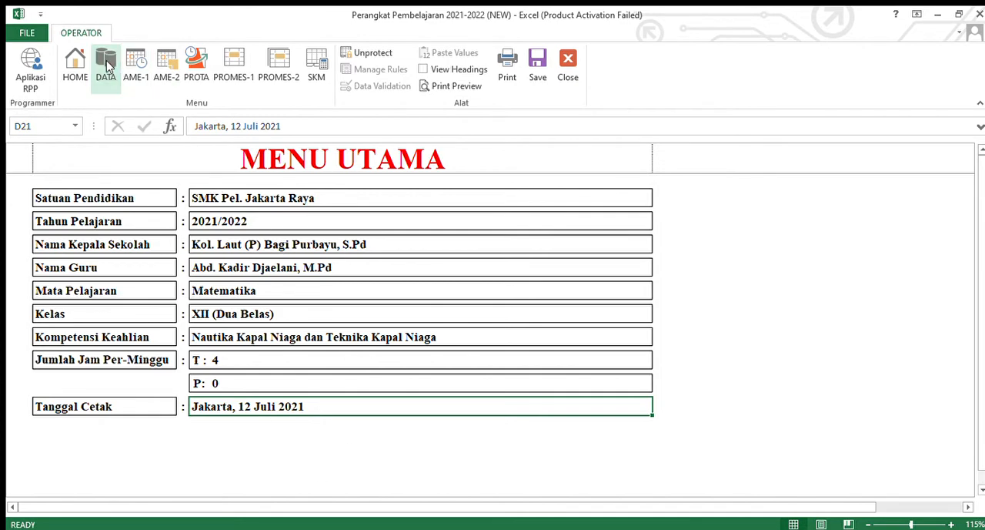
{"action": "scroll", "coordinate": [487, 365], "scroll_direction": "down", "scroll_amount": 2}
{"action": "scroll", "coordinate": [486, 357], "scroll_direction": "up", "scroll_amount": 2}
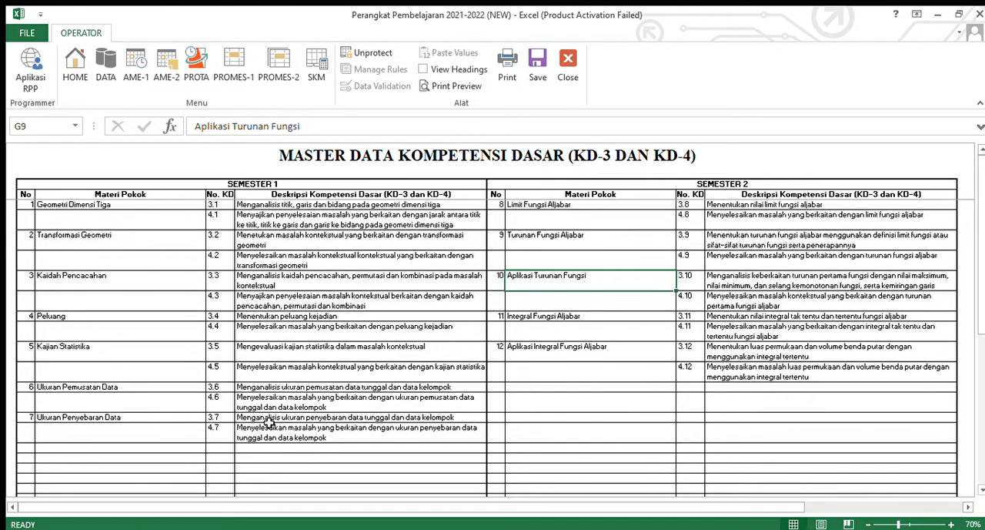
{"action": "left_click", "coordinate": [286, 371]}
{"action": "scroll", "coordinate": [289, 374], "scroll_direction": "up", "scroll_amount": 2}
{"action": "scroll", "coordinate": [290, 374], "scroll_direction": "down", "scroll_amount": 2}
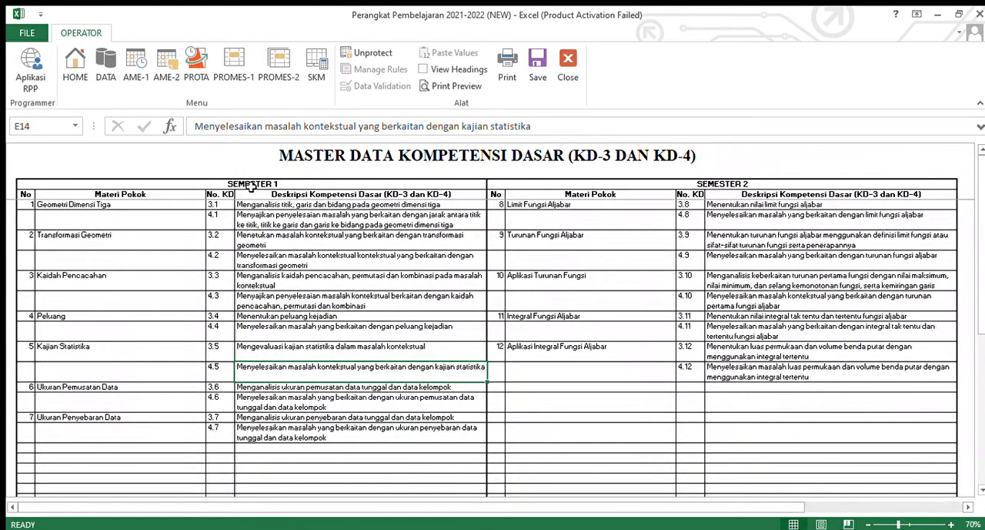
{"action": "left_click", "coordinate": [246, 429]}
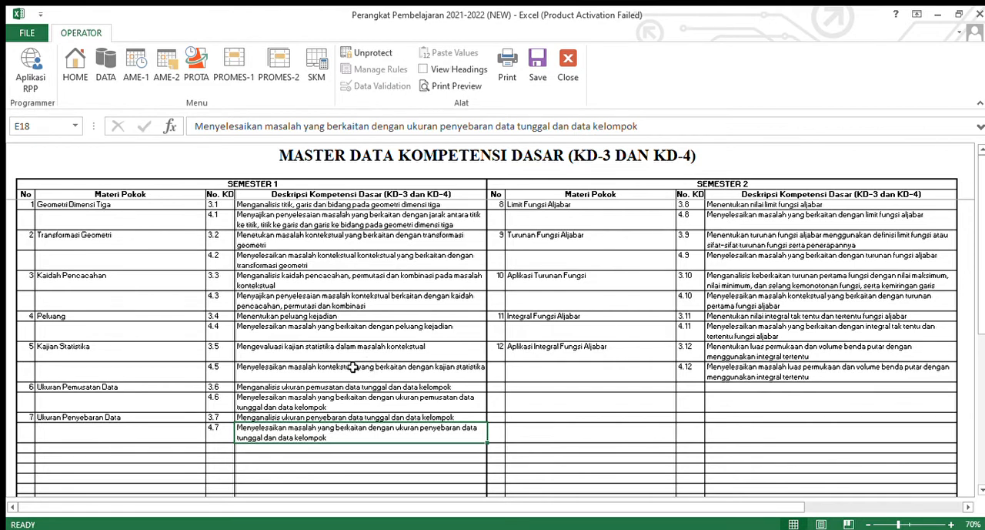
{"action": "left_click", "coordinate": [330, 259]}
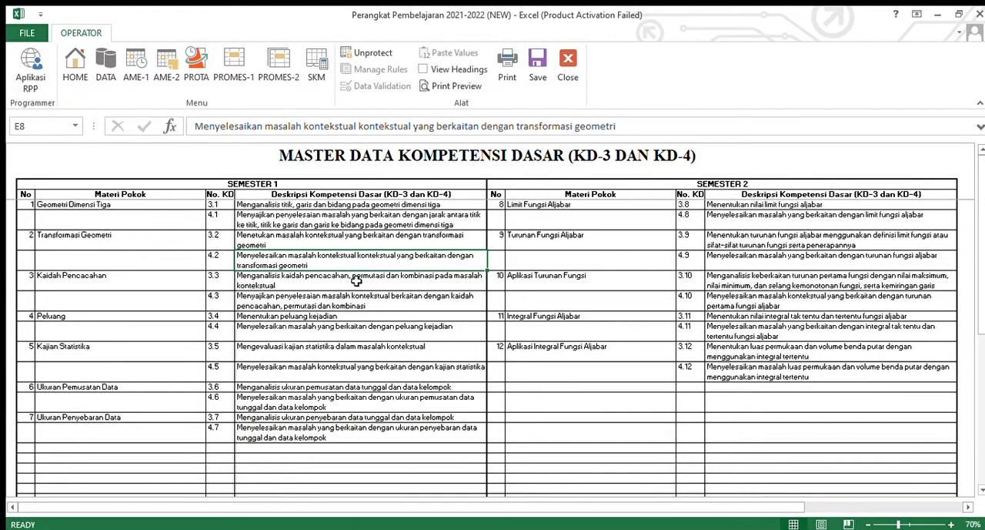
- Inspect the Semester 1 numbers, topics and KD descriptions, checking the KD 4.3 description in edit mode
{"action": "left_click", "coordinate": [75, 207]}
{"action": "left_click", "coordinate": [30, 222]}
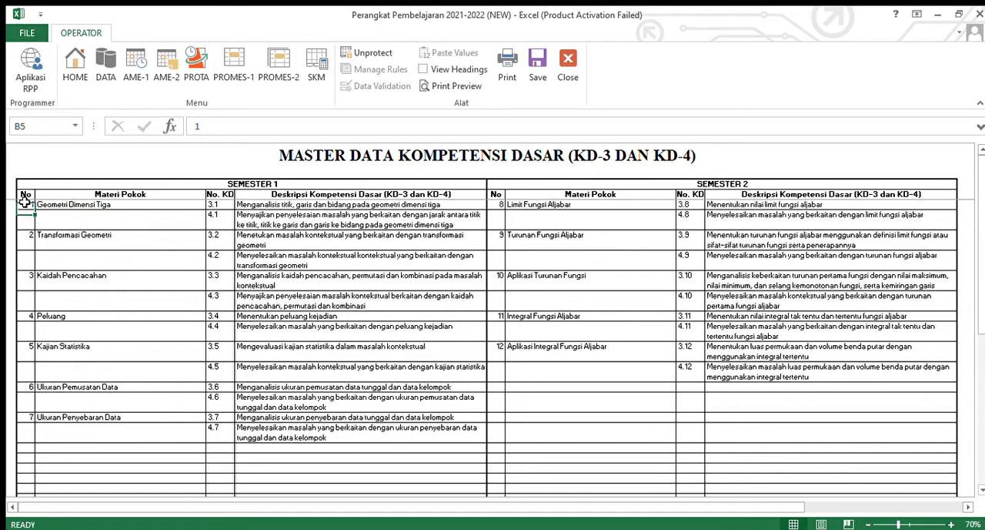
{"action": "left_click", "coordinate": [77, 234]}
{"action": "left_click", "coordinate": [222, 288]}
{"action": "left_click", "coordinate": [410, 299]}
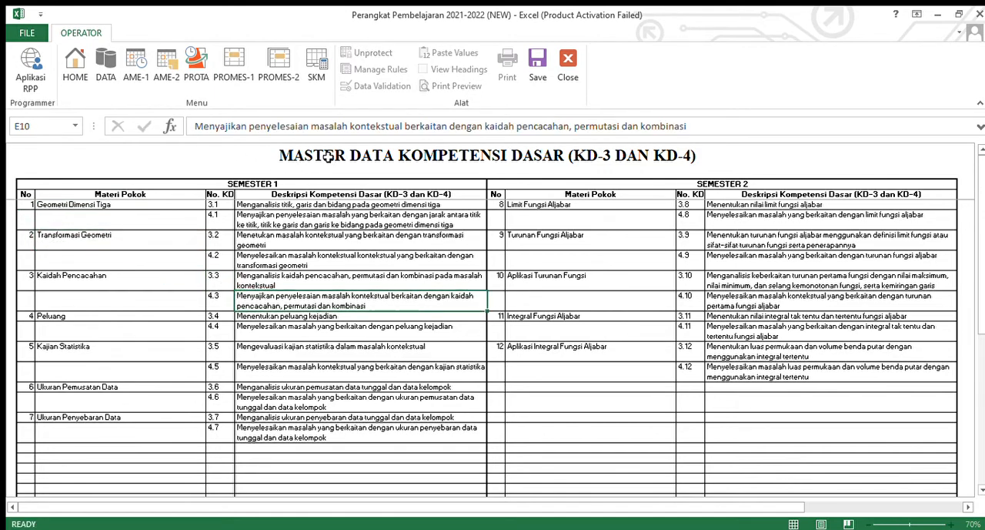
{"action": "key", "text": "F2"}
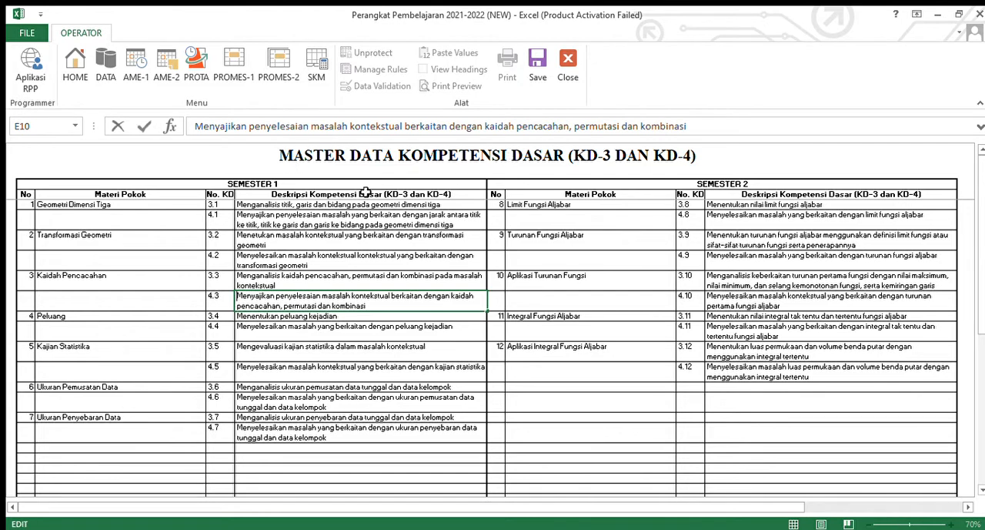
{"action": "left_click", "coordinate": [419, 259]}
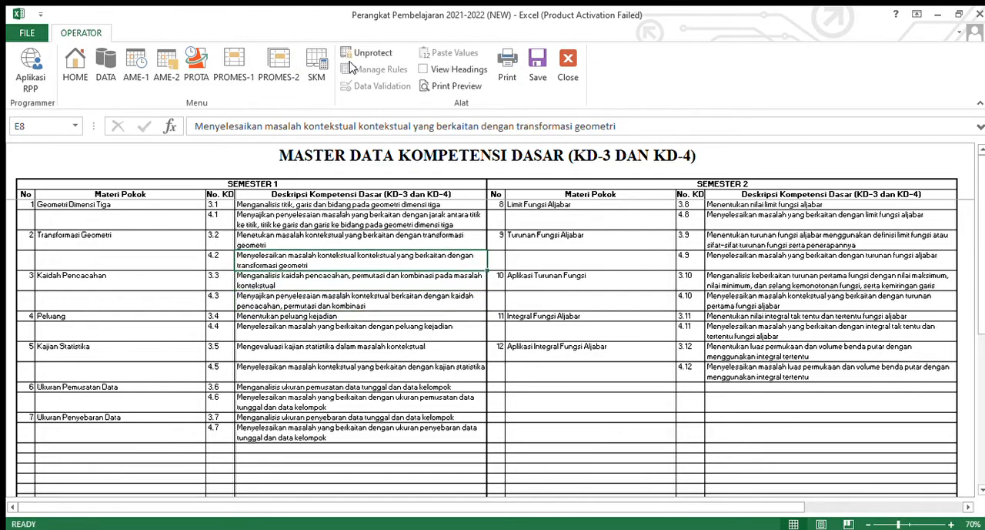
{"action": "left_click", "coordinate": [321, 157]}
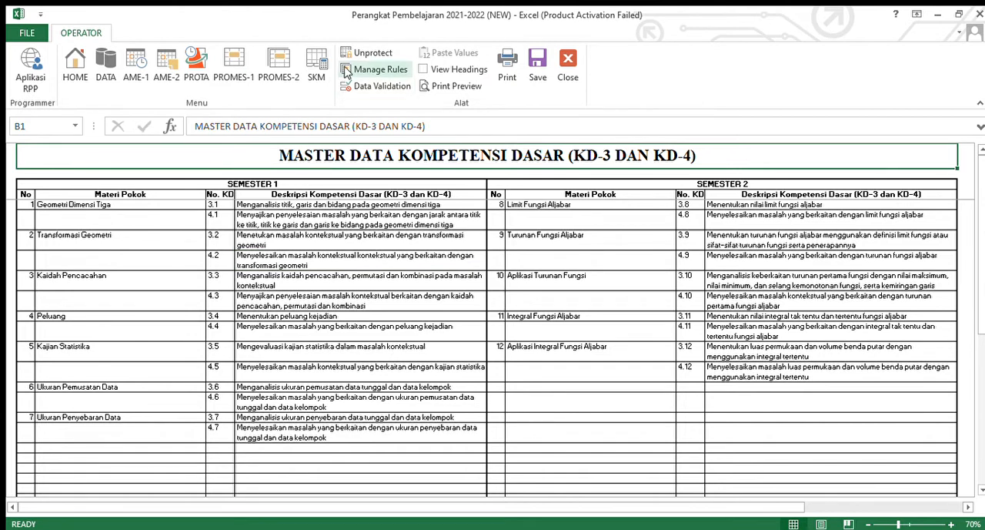
{"action": "left_click", "coordinate": [327, 218]}
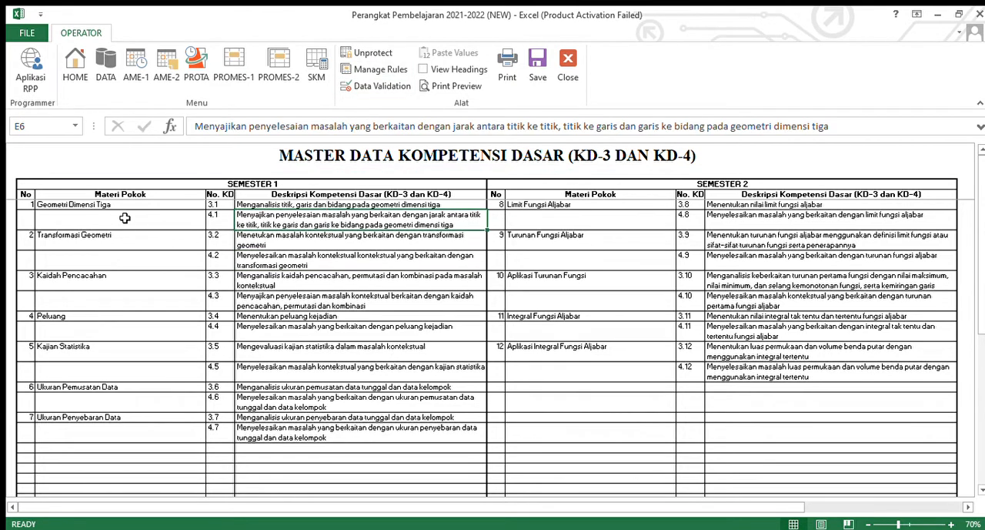
- Select in turn the filled No, Materi Pokok, No. KD and Deskripsi Kompetensi Dasar columns of Semester 1
{"action": "left_click_drag", "start_coordinate": [30, 205], "coordinate": [34, 421]}
{"action": "left_click", "coordinate": [33, 421]}
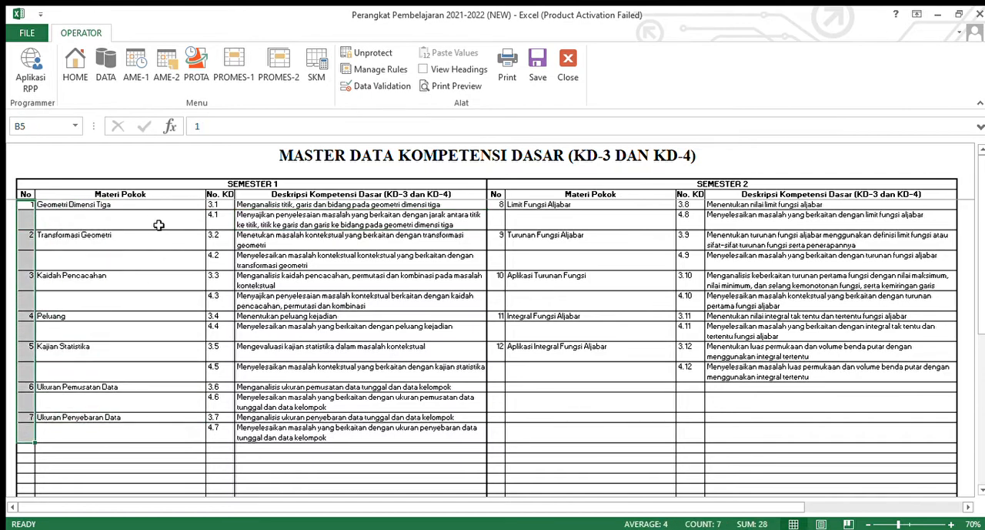
{"action": "left_click_drag", "start_coordinate": [136, 204], "coordinate": [198, 414]}
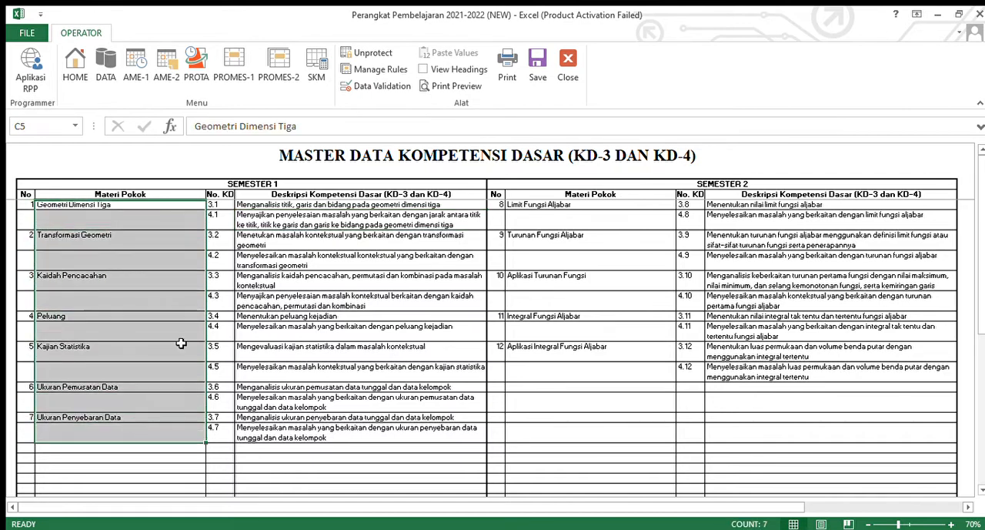
{"action": "left_click_drag", "start_coordinate": [218, 205], "coordinate": [221, 431]}
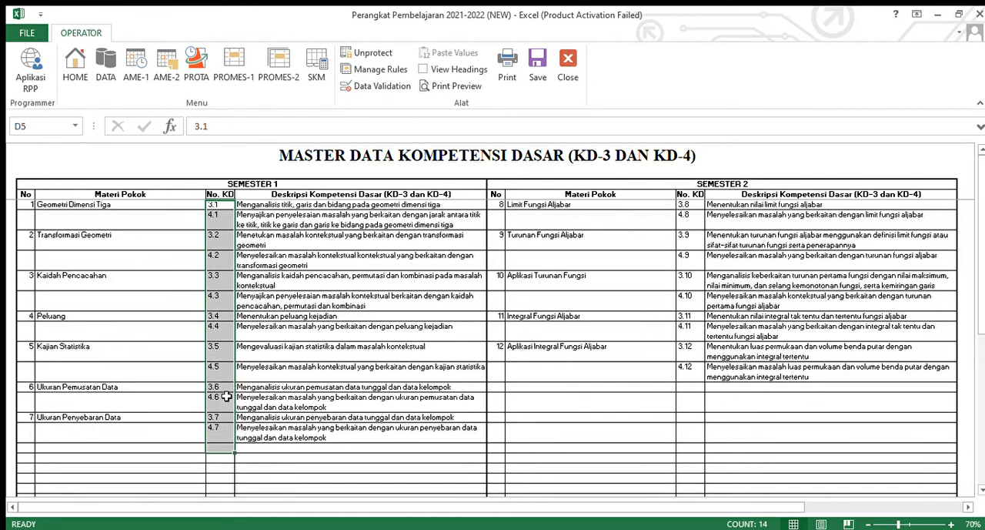
{"action": "left_click", "coordinate": [314, 205]}
{"action": "left_click_drag", "start_coordinate": [314, 205], "coordinate": [315, 440]}
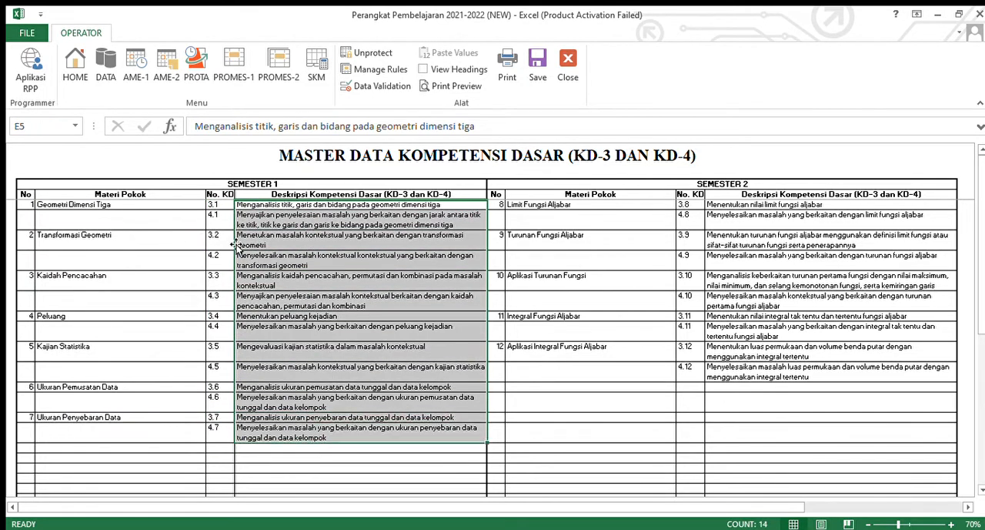
{"action": "left_click", "coordinate": [356, 222]}
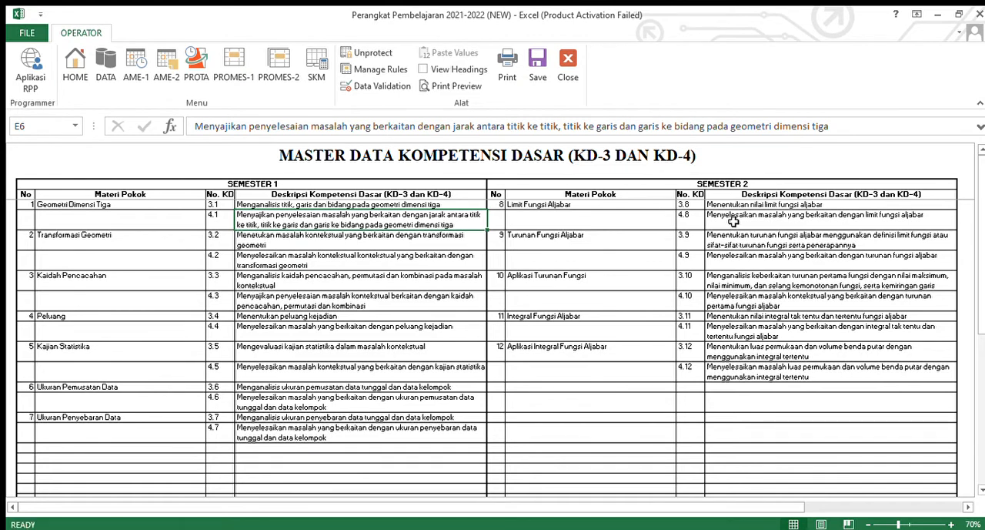
- Open the Semester 2 description of KD 4.8 for editing and leave it without changes
{"action": "left_click", "coordinate": [734, 221]}
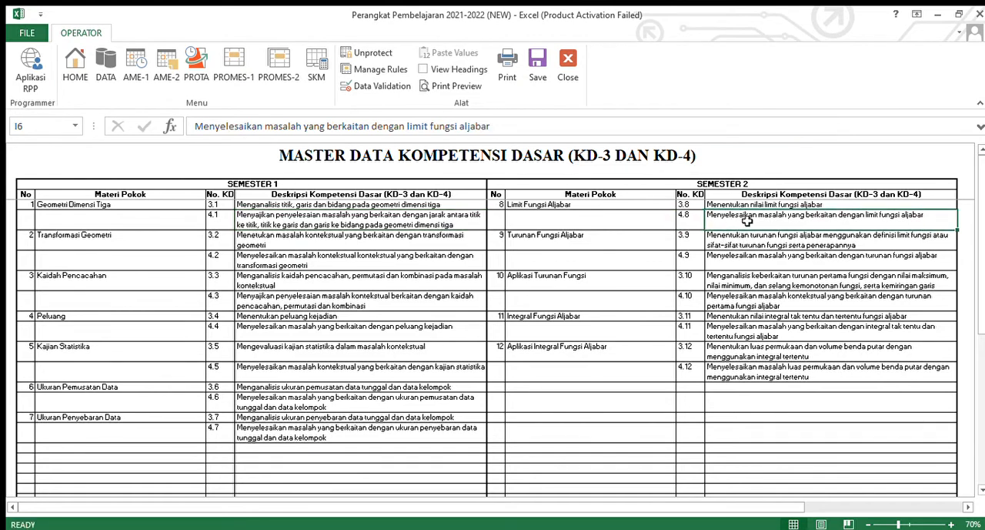
{"action": "double_click", "coordinate": [747, 221]}
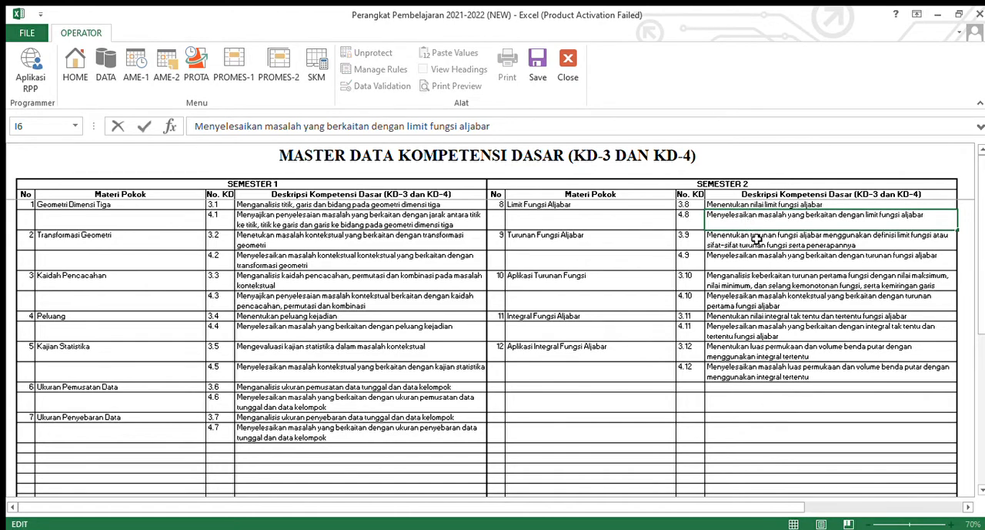
{"action": "left_click", "coordinate": [756, 240]}
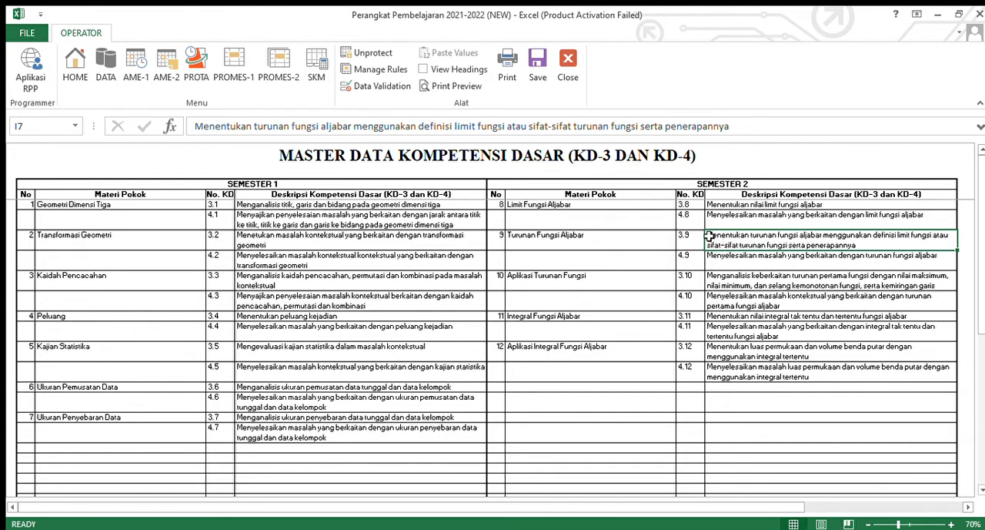
- Enlarge the formula bar while editing the KD 3.9 description, select its full text there, and leave the cell without changes
{"action": "left_click_drag", "start_coordinate": [709, 236], "coordinate": [787, 241]}
{"action": "double_click", "coordinate": [743, 238]}
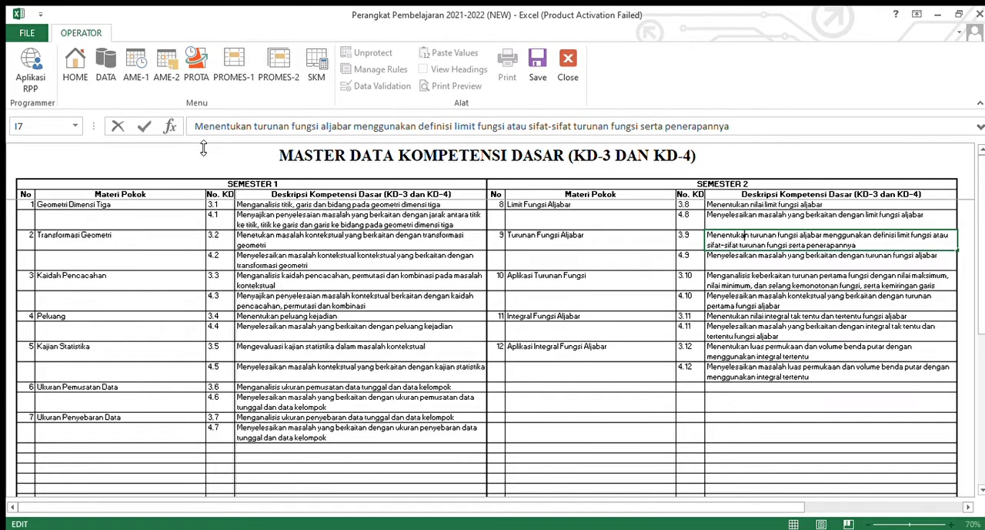
{"action": "left_click_drag", "start_coordinate": [201, 137], "coordinate": [197, 235]}
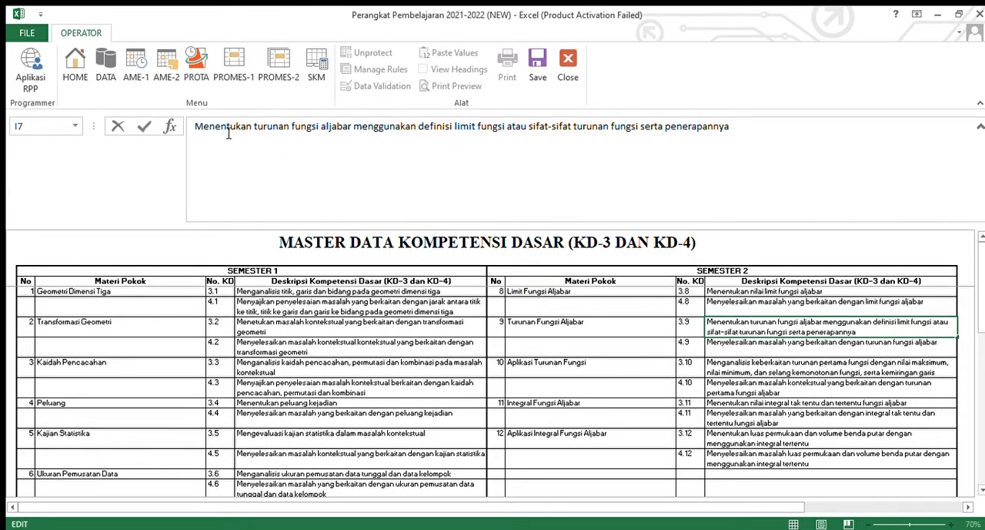
{"action": "left_click_drag", "start_coordinate": [197, 129], "coordinate": [746, 157]}
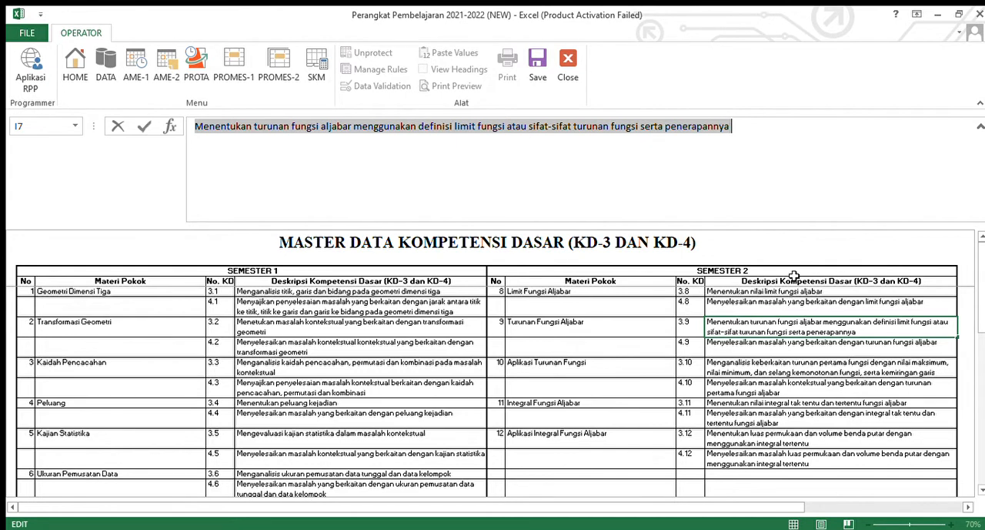
{"action": "left_click", "coordinate": [379, 180]}
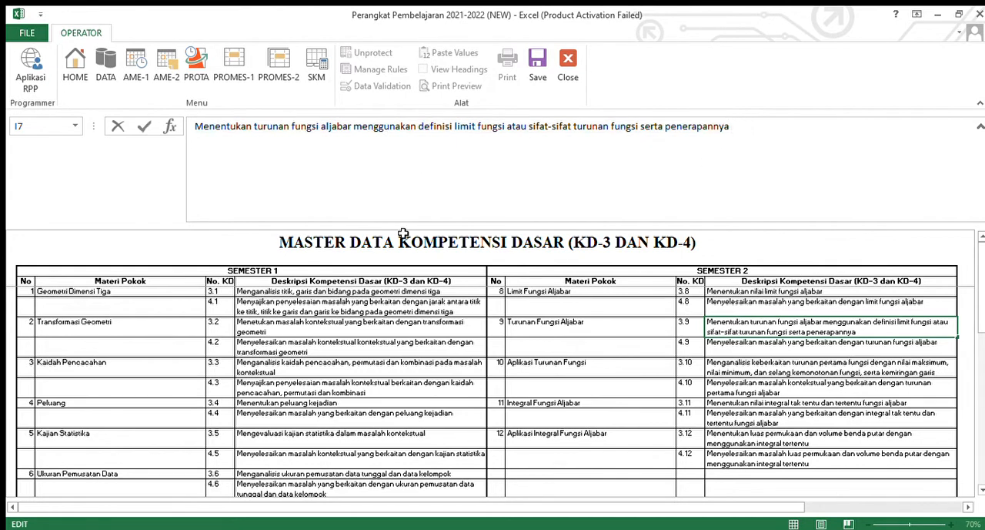
{"action": "left_click", "coordinate": [743, 348]}
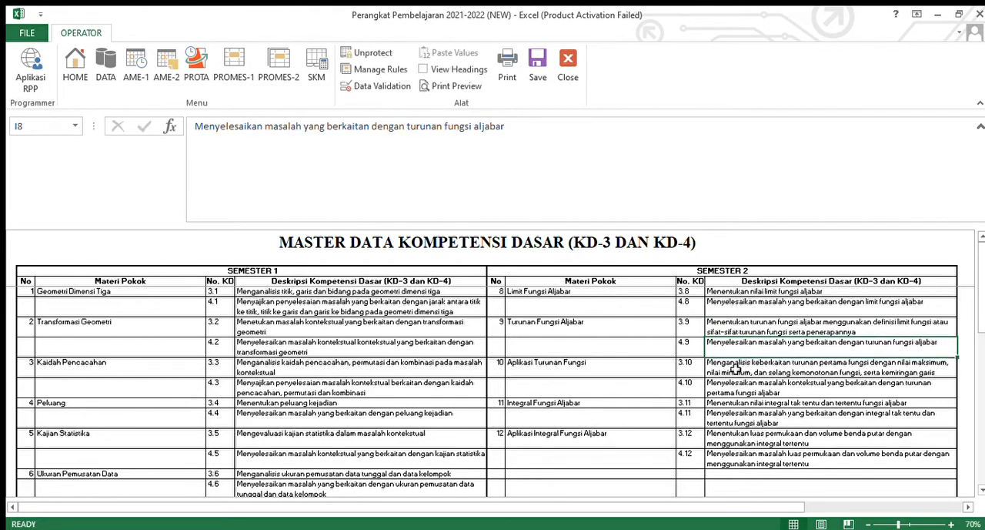
- Select the full text of the Semester 2 KD 3.10 description in edit mode and leave it without changes
{"action": "left_click", "coordinate": [736, 369]}
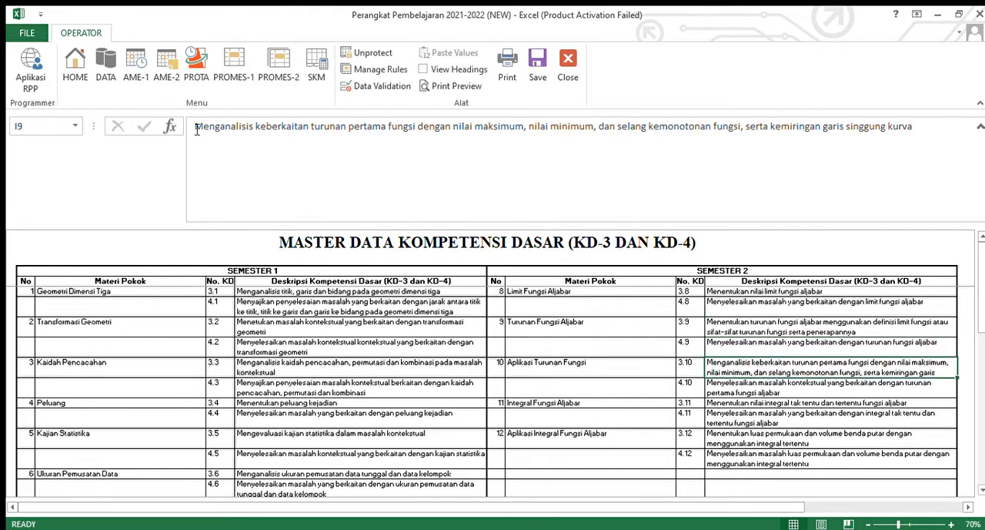
{"action": "left_click_drag", "start_coordinate": [196, 129], "coordinate": [392, 150]}
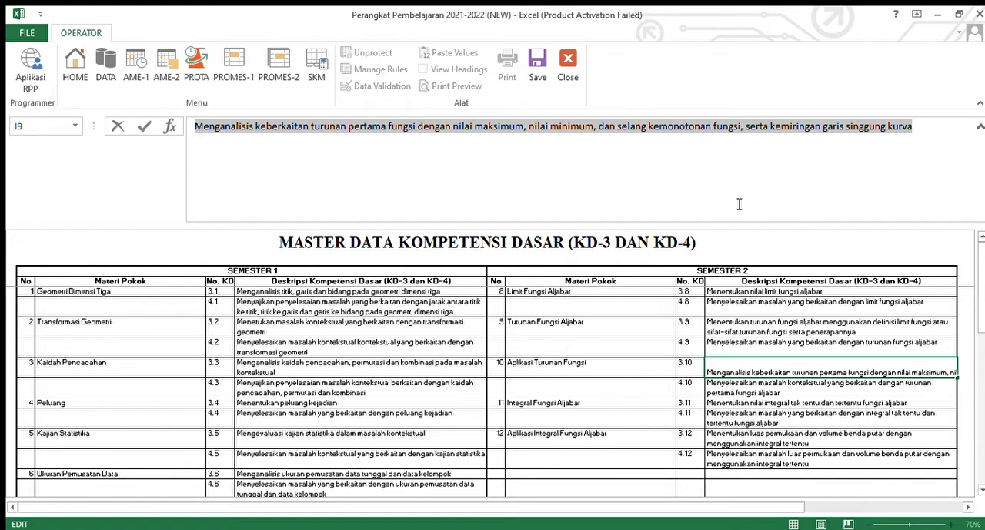
{"action": "left_click", "coordinate": [732, 419]}
- Copy the full text of the Semester 2 KD 4.10 description and reduce the formula bar to one line
{"action": "left_click", "coordinate": [749, 389]}
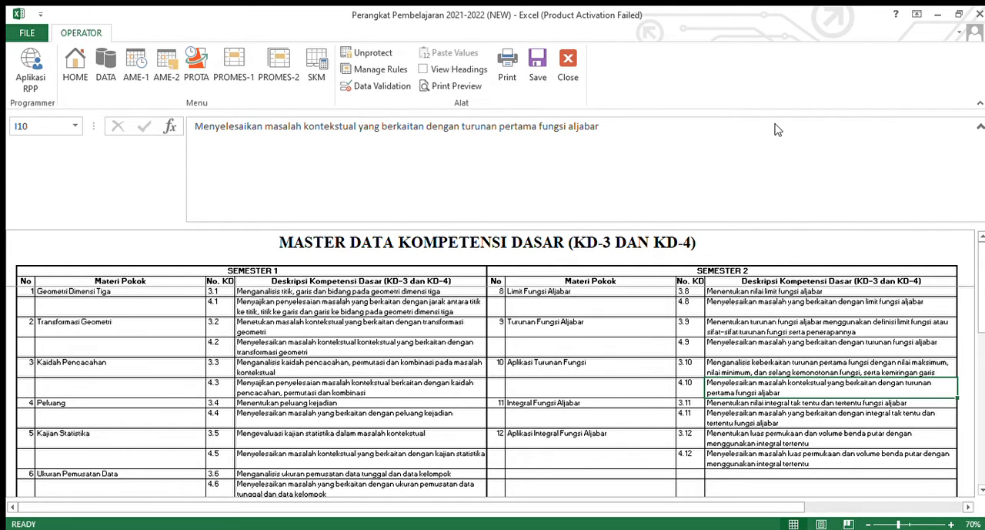
{"action": "key", "text": "ctrl+c"}
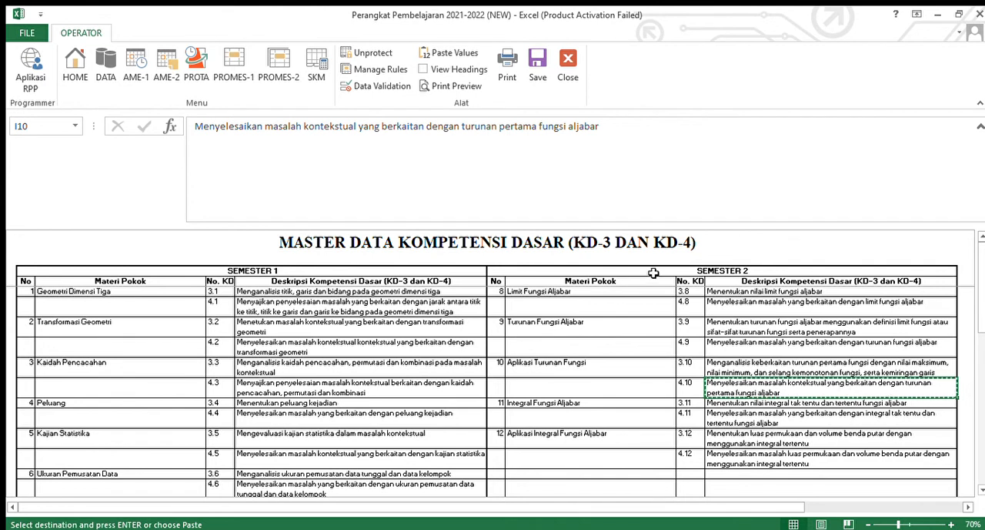
{"action": "left_click_drag", "start_coordinate": [197, 129], "coordinate": [604, 131]}
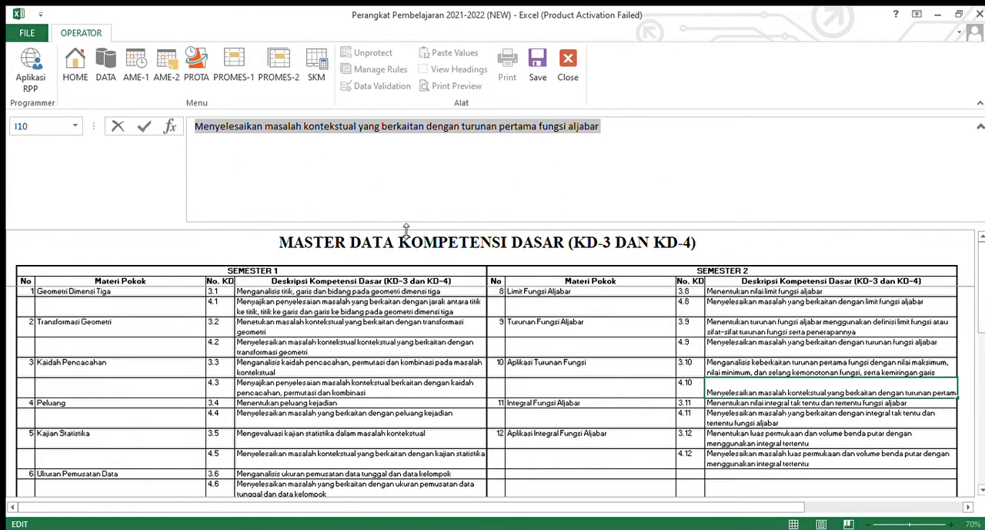
{"action": "scroll", "coordinate": [423, 229], "scroll_direction": "down", "scroll_amount": 1}
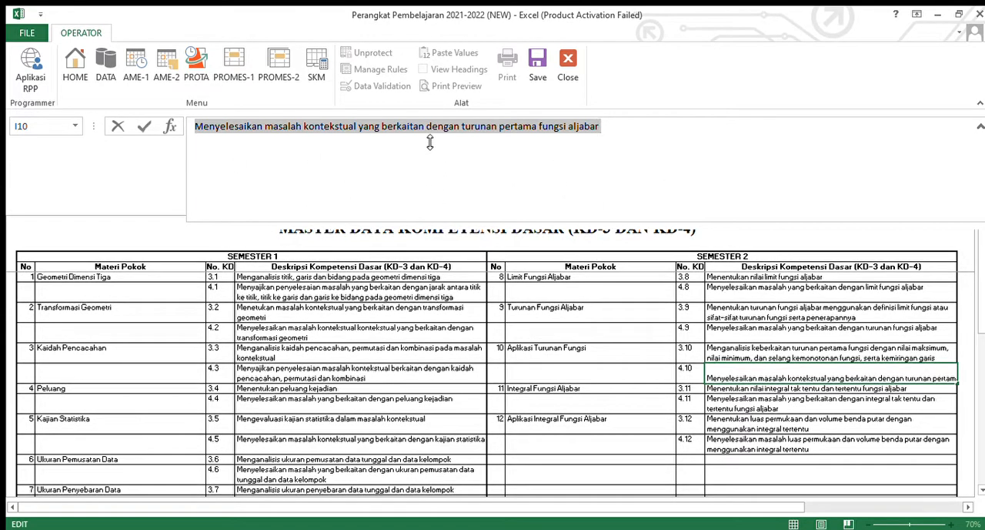
{"action": "left_click_drag", "start_coordinate": [430, 146], "coordinate": [430, 135]}
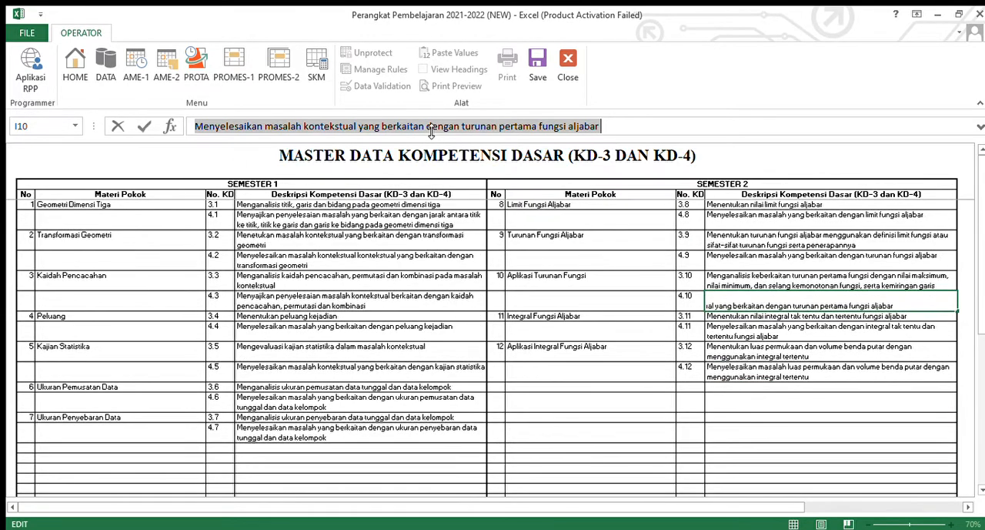
{"action": "left_click", "coordinate": [391, 289]}
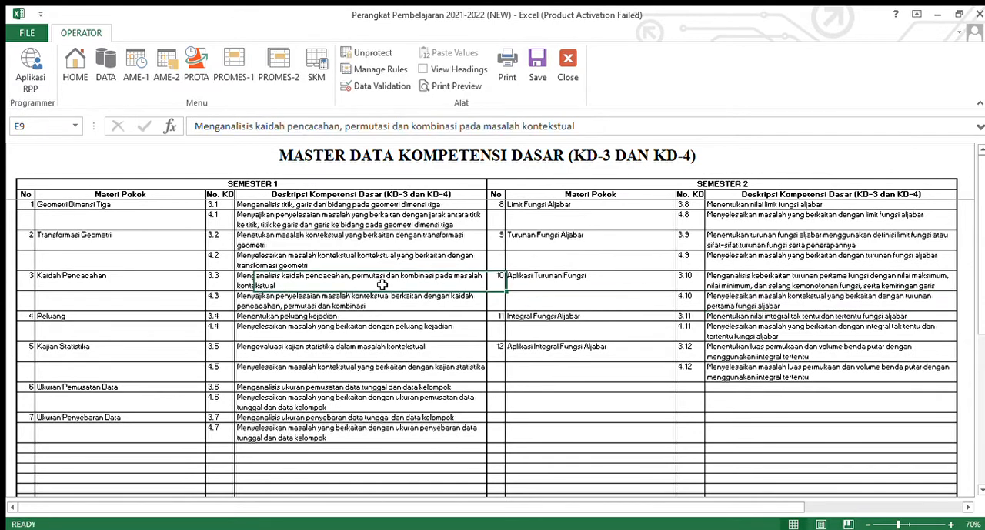
- Clear the Semester 1 KD 3.1 description and paste the copied KD 4.10 text into it in edit mode
{"action": "left_click", "coordinate": [279, 223]}
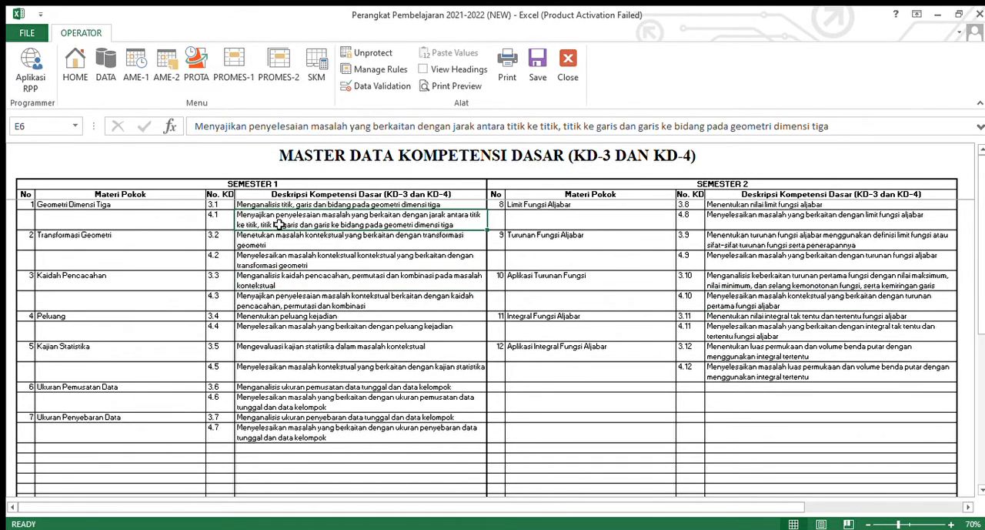
{"action": "left_click", "coordinate": [272, 208]}
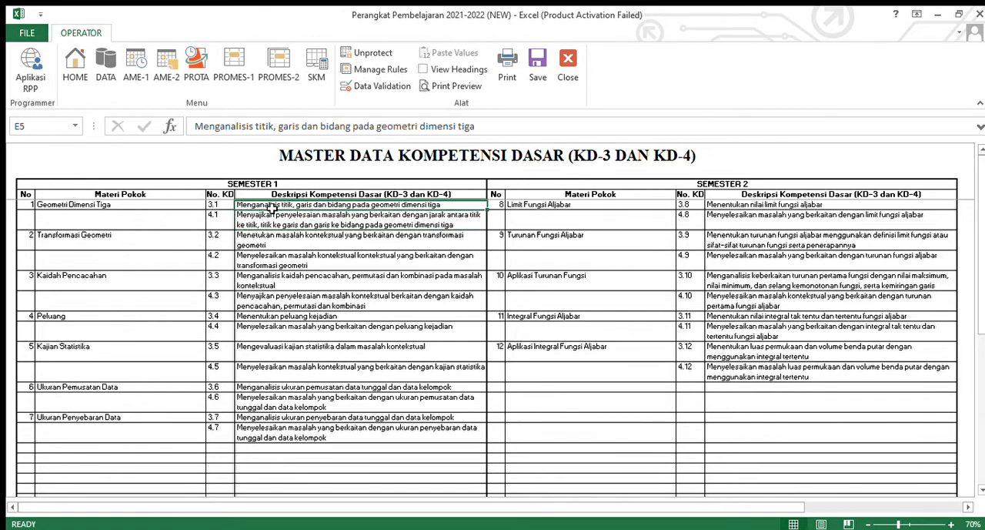
{"action": "key", "text": "Delete"}
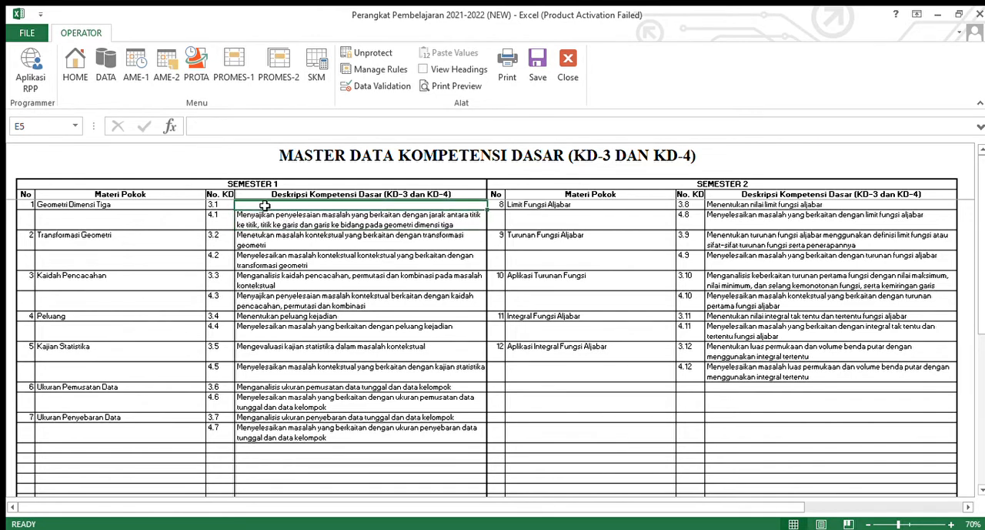
{"action": "left_click", "coordinate": [199, 129]}
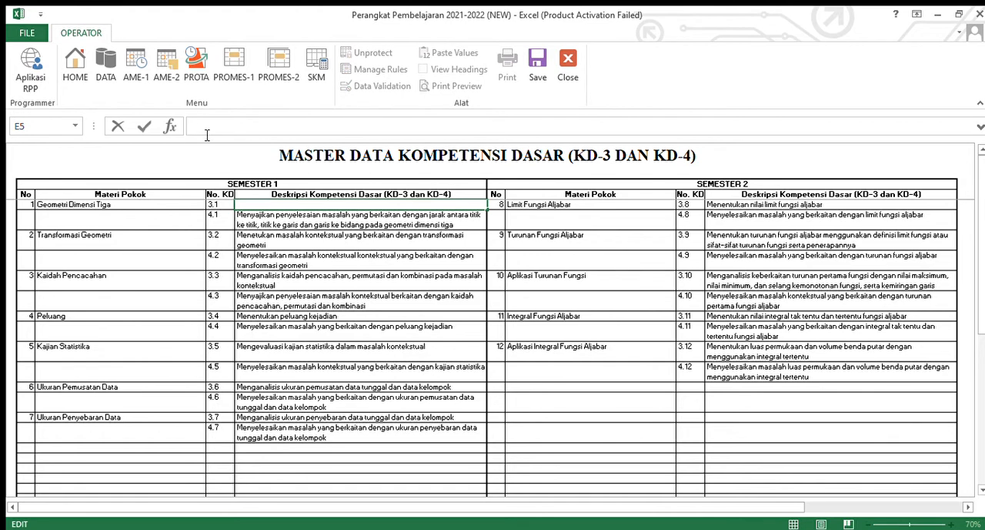
{"action": "left_click", "coordinate": [251, 218]}
{"action": "double_click", "coordinate": [248, 207]}
{"action": "left_click", "coordinate": [258, 221]}
{"action": "left_click", "coordinate": [258, 209]}
{"action": "double_click", "coordinate": [257, 209]}
{"action": "key", "text": "ctrl+v"}
{"action": "key", "text": "Return"}
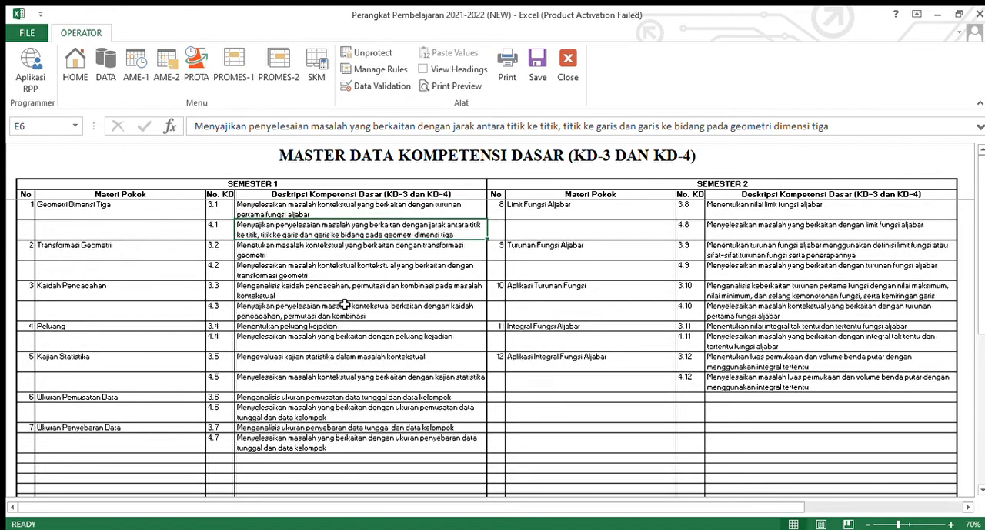
- Enlarge the formula bar, erase the full KD 3.1 text there, and paste the copied description in its place
{"action": "left_click", "coordinate": [346, 211]}
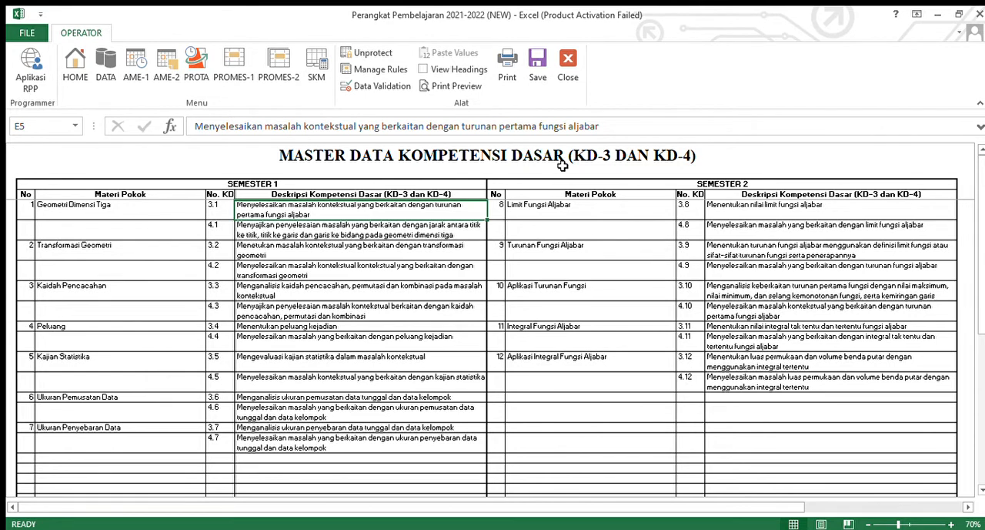
{"action": "left_click", "coordinate": [306, 231]}
{"action": "left_click", "coordinate": [303, 213]}
{"action": "left_click_drag", "start_coordinate": [218, 144], "coordinate": [219, 182]}
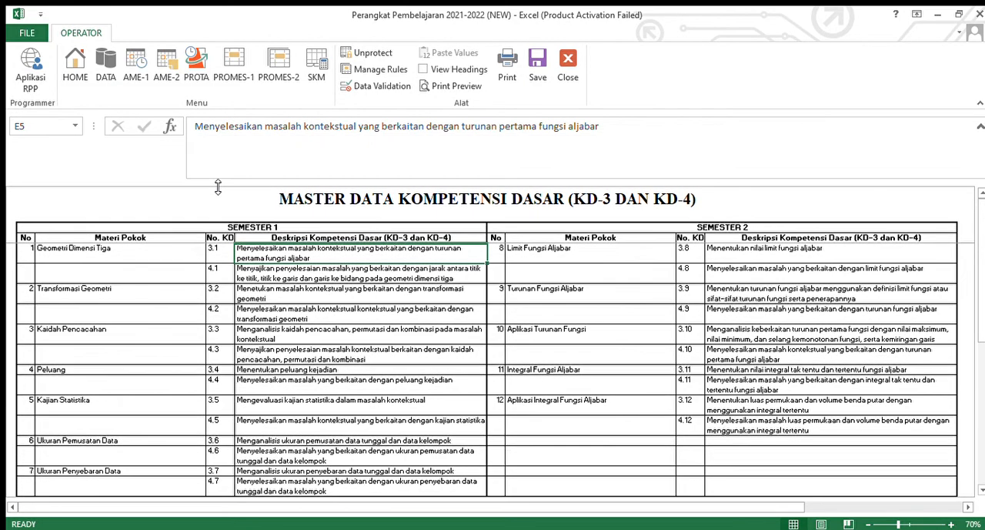
{"action": "left_click_drag", "start_coordinate": [197, 128], "coordinate": [617, 144]}
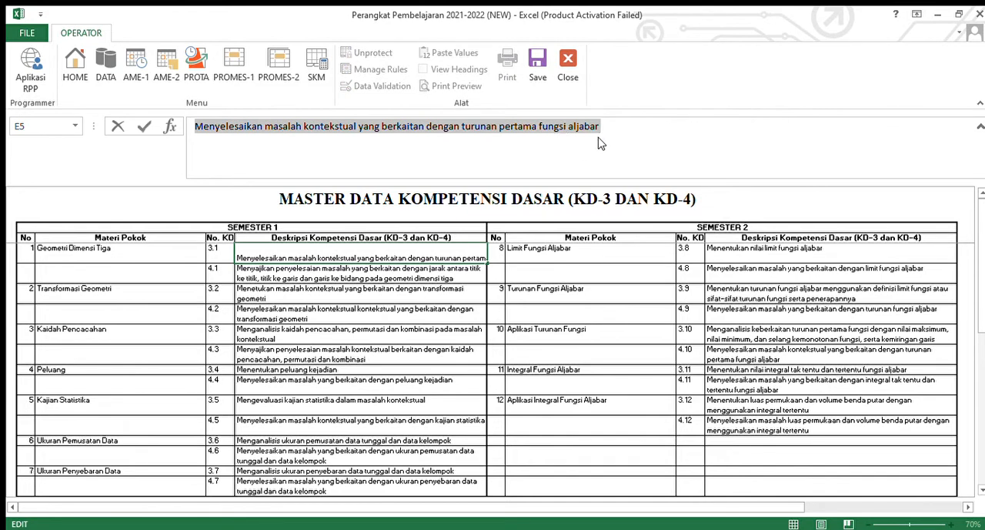
{"action": "key", "text": "BackSpace"}
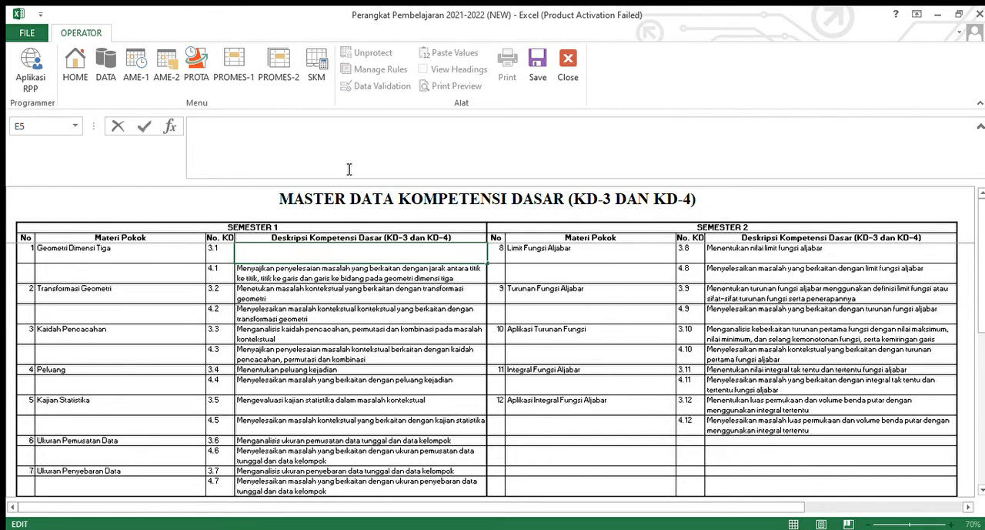
{"action": "key", "text": "ctrl+v"}
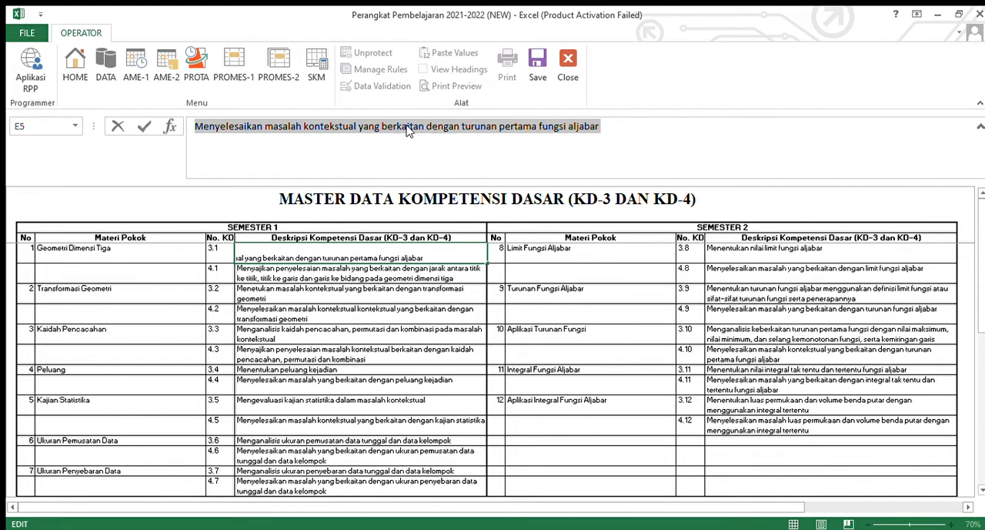
{"action": "left_click", "coordinate": [348, 330]}
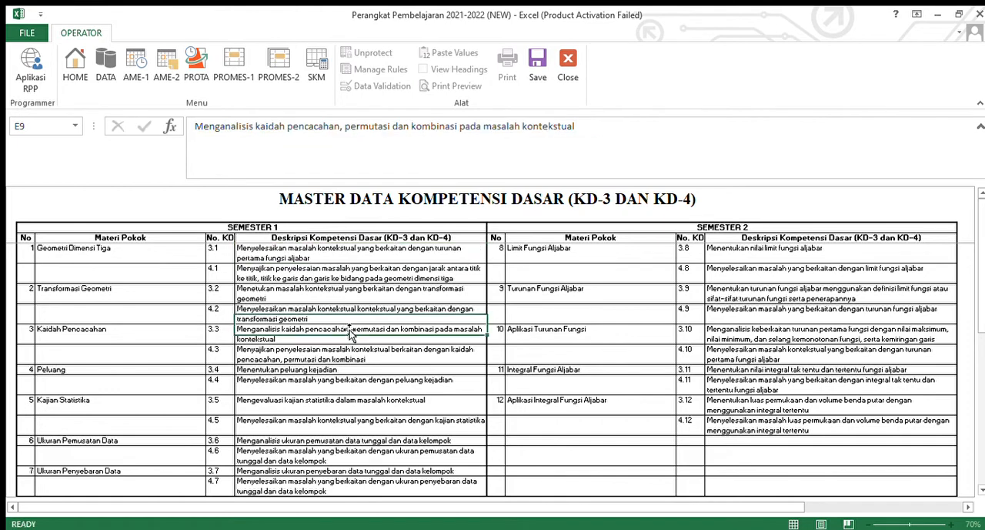
- Empty the KD 3.1 cell and paste the copied description through the formula bar, repeating the replacement once more
{"action": "left_click", "coordinate": [323, 261]}
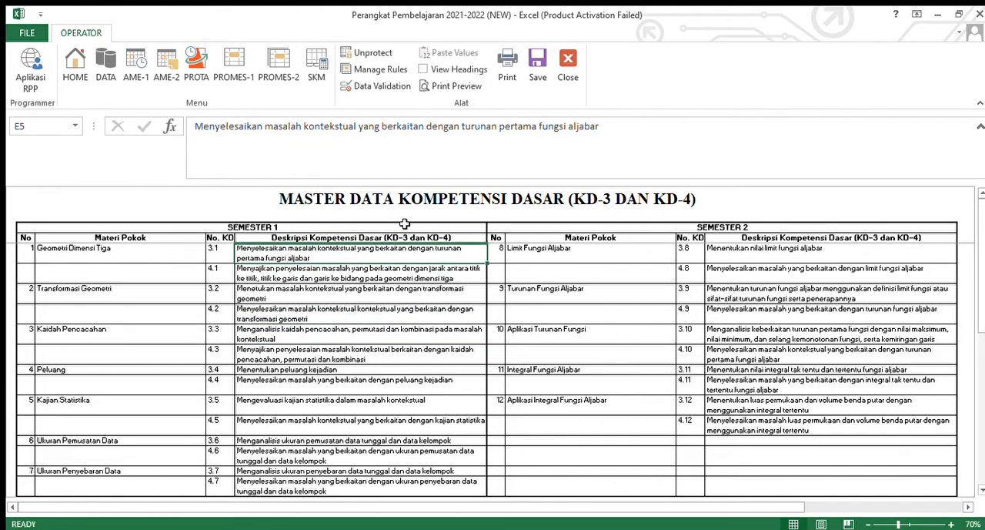
{"action": "key", "text": "Delete"}
{"action": "left_click", "coordinate": [247, 136]}
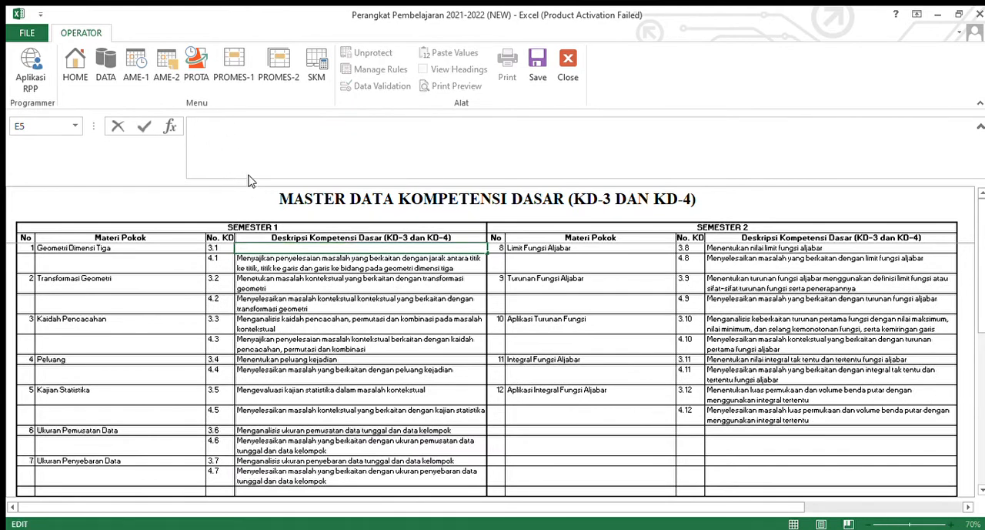
{"action": "key", "text": "ctrl+v"}
{"action": "left_click", "coordinate": [293, 313]}
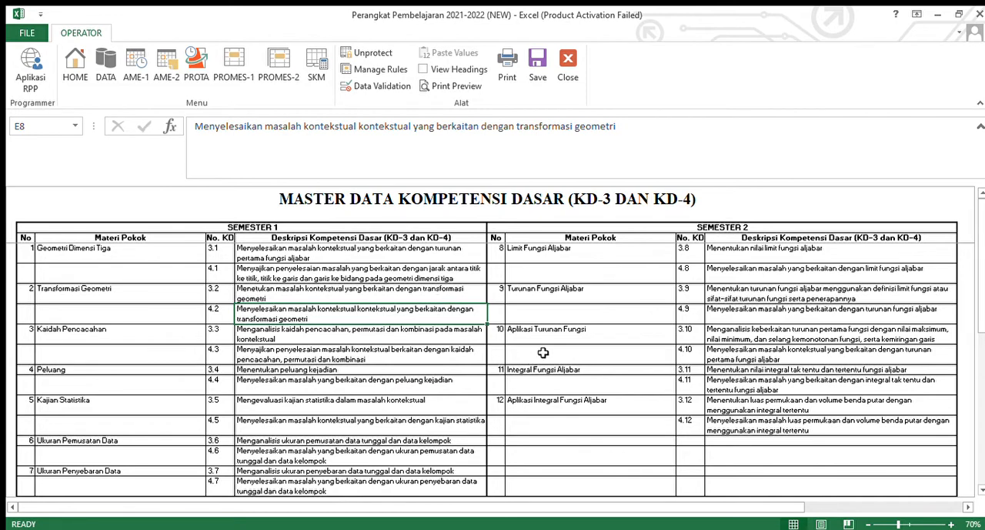
{"action": "left_click", "coordinate": [327, 249]}
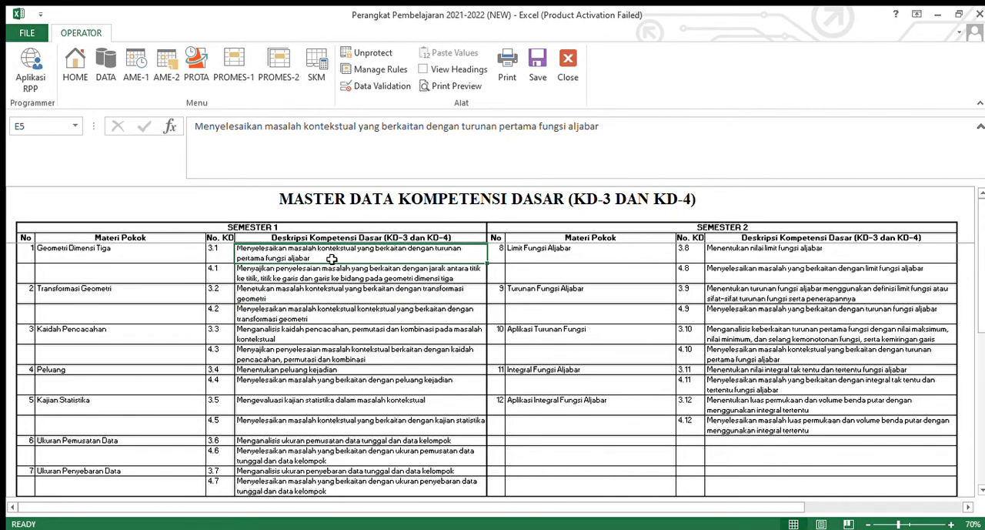
{"action": "key", "text": "Delete"}
{"action": "left_click", "coordinate": [231, 142]}
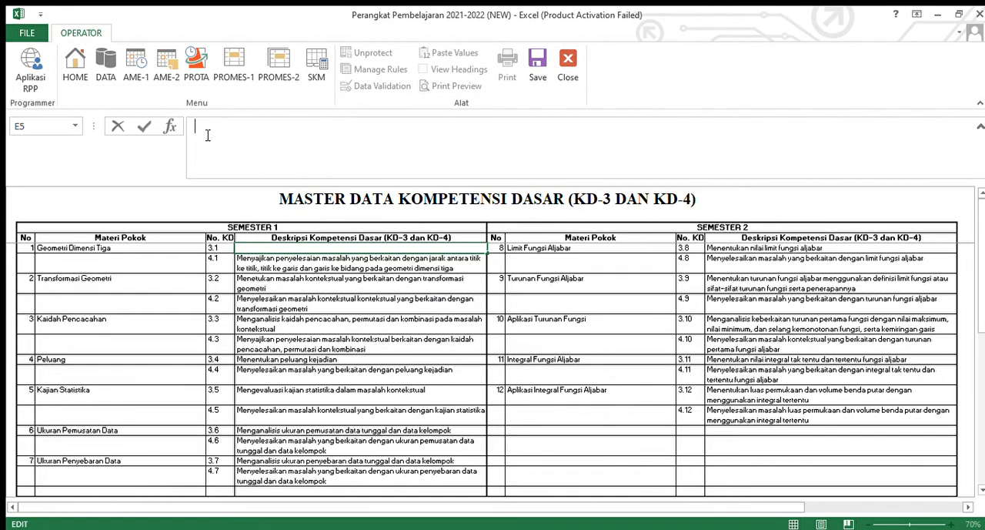
{"action": "key", "text": "ctrl+v"}
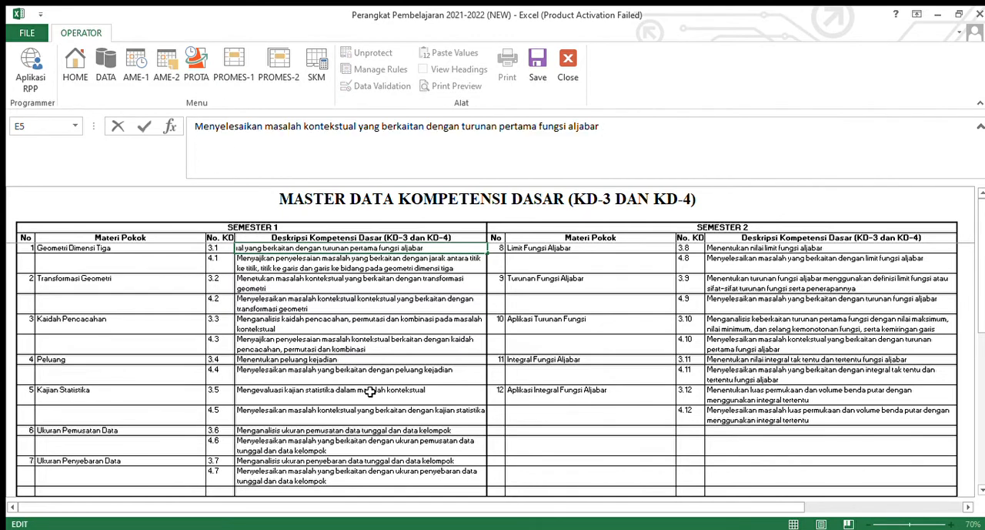
{"action": "left_click", "coordinate": [376, 363]}
- Open the KD 3.1 description for editing at the end of its text and leave it without changes
{"action": "left_click", "coordinate": [390, 256]}
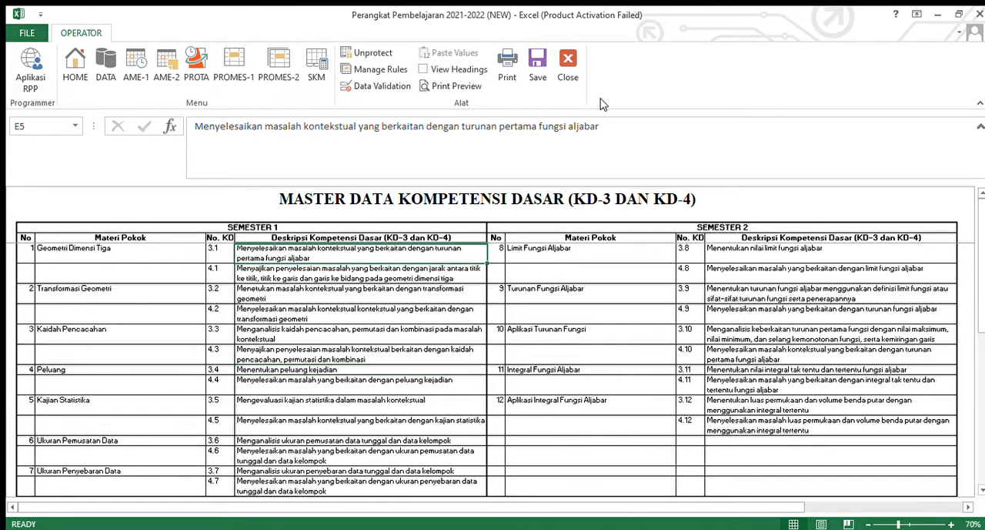
{"action": "left_click", "coordinate": [675, 129]}
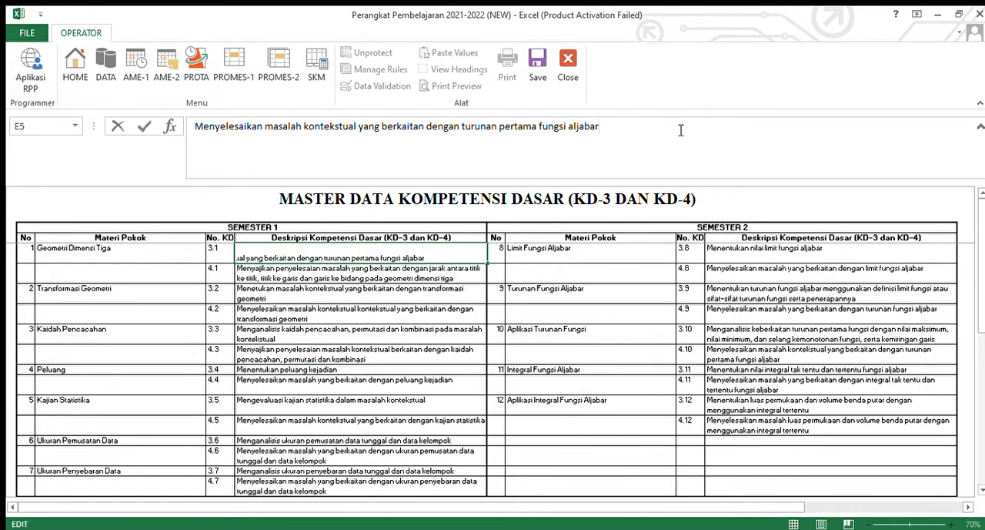
{"action": "left_click", "coordinate": [341, 311]}
{"action": "left_click", "coordinate": [379, 258]}
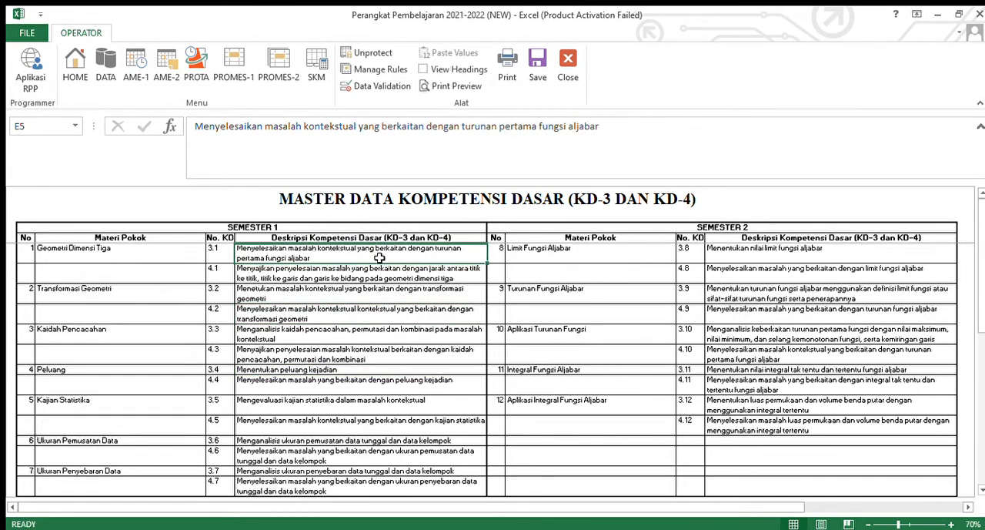
- Try deleting the KD 3.1 description, and undo the edits back to "Menganalisis titik, garis dan bidang pada geometri dimensi tiga"
{"action": "key", "text": "Delete"}
{"action": "key", "text": "ctrl+z"}
{"action": "key", "text": "Delete"}
{"action": "key", "text": "ctrl+z"}
{"action": "key", "text": "Delete"}
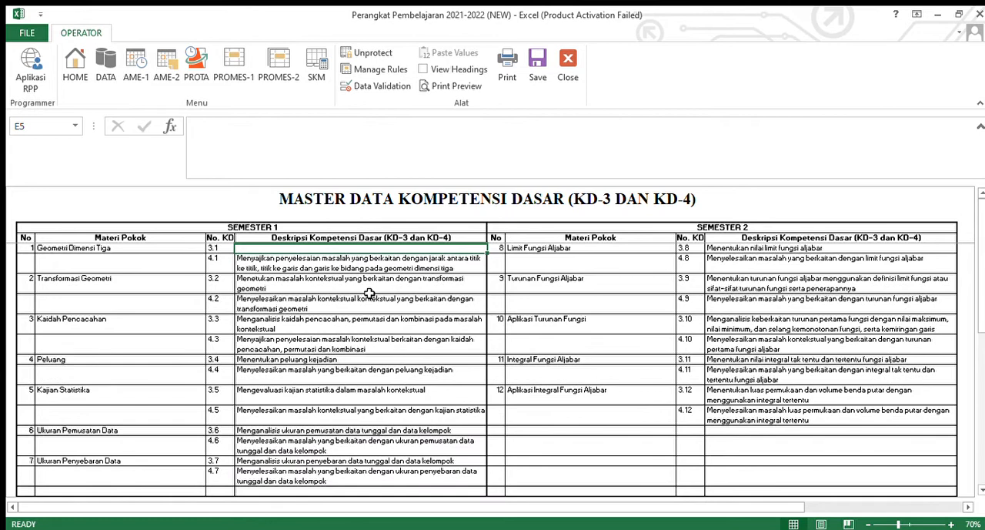
{"action": "left_click", "coordinate": [378, 269]}
{"action": "key", "text": "ctrl+z"}
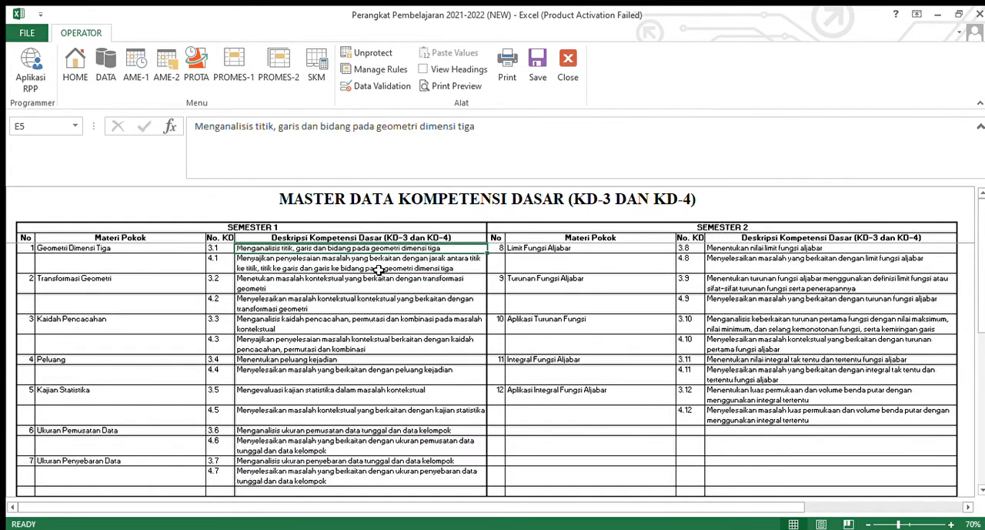
- Reduce the formula bar to one line and inspect the No, Materi Pokok and No. KD cells of the first Semester 1 entry
{"action": "left_click", "coordinate": [371, 303]}
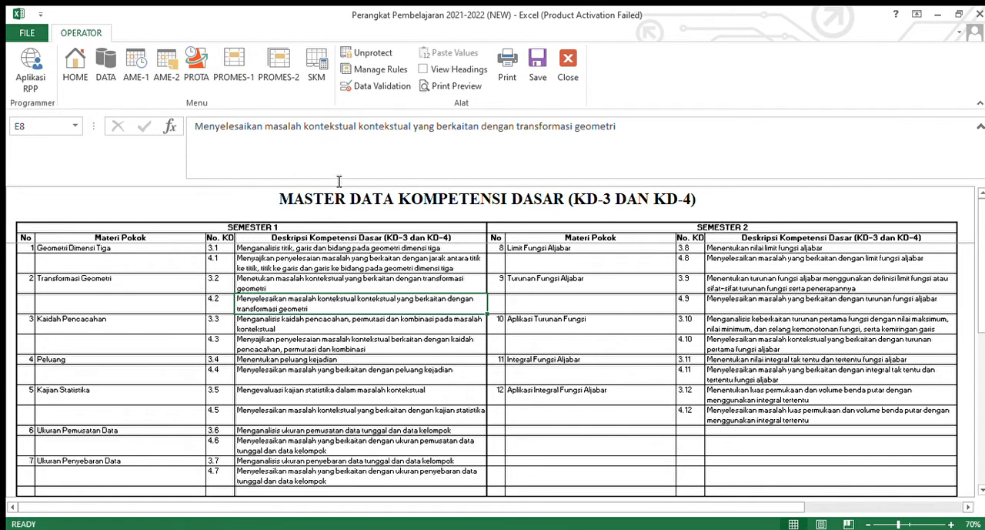
{"action": "left_click_drag", "start_coordinate": [336, 183], "coordinate": [339, 144]}
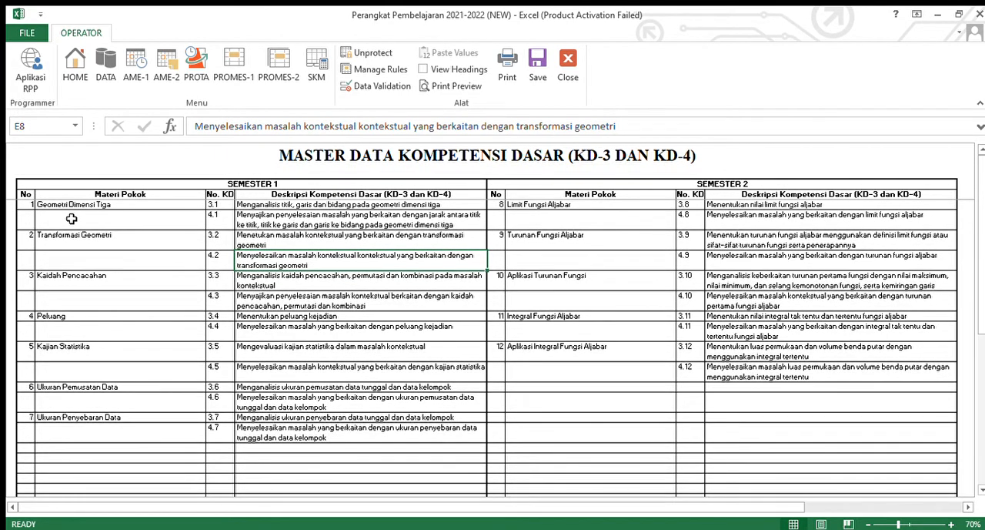
{"action": "left_click", "coordinate": [28, 205]}
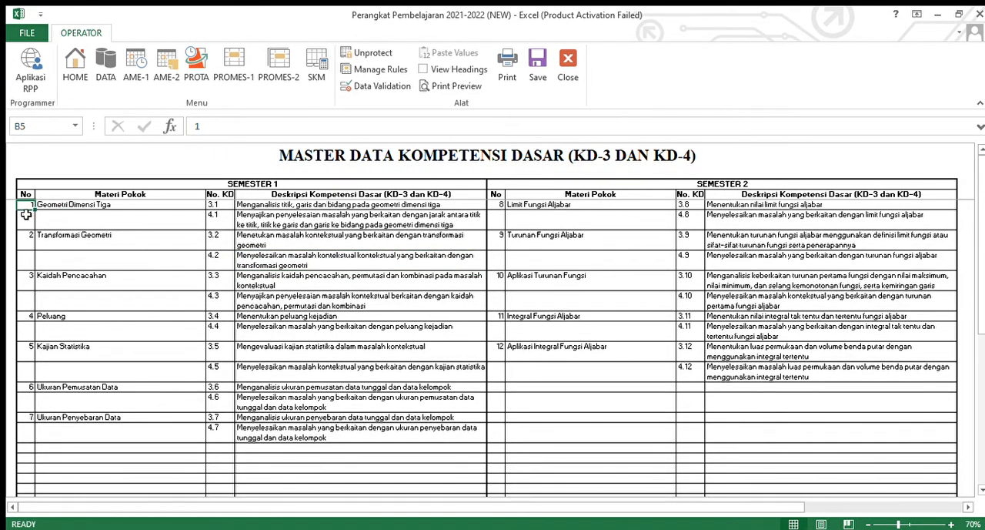
{"action": "left_click", "coordinate": [53, 206]}
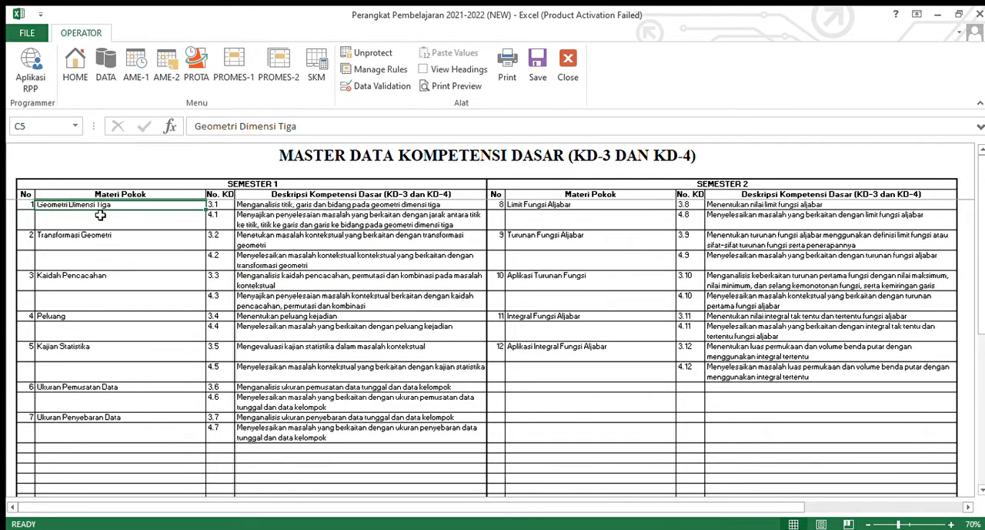
{"action": "left_click", "coordinate": [214, 207]}
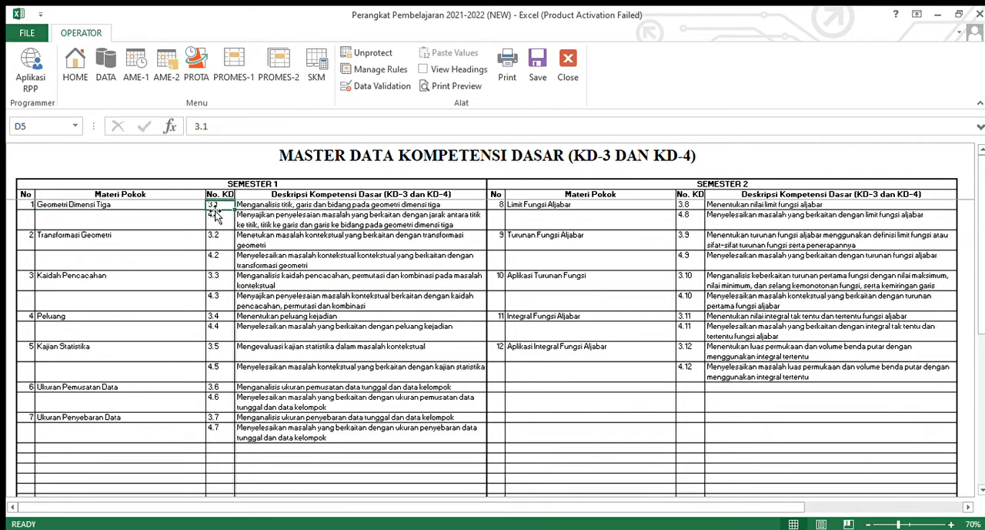
- Inspect the KD 4.1 number and the second entry's number, and highlight the filled Semester 2 and Semester 1 blocks of the master data
{"action": "left_click", "coordinate": [222, 219]}
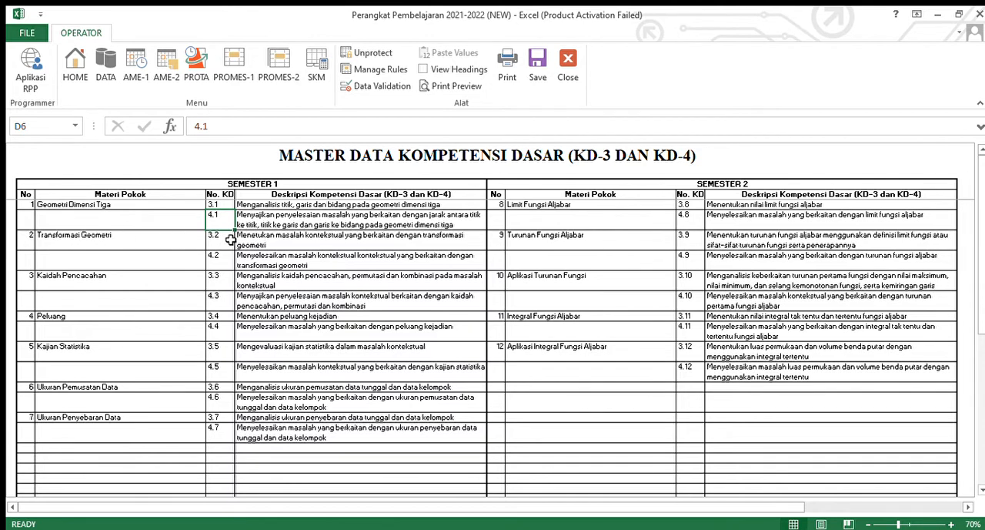
{"action": "left_click", "coordinate": [29, 240]}
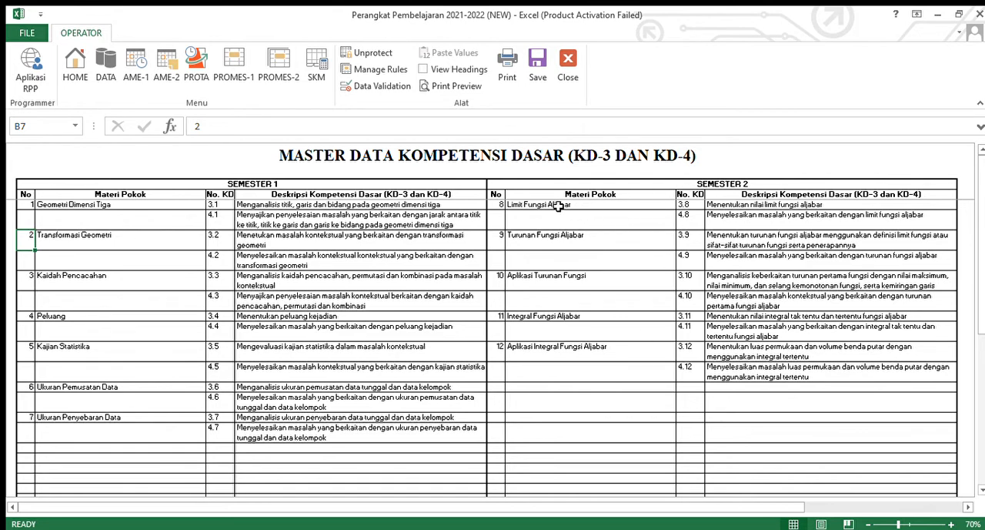
{"action": "left_click_drag", "start_coordinate": [498, 206], "coordinate": [783, 375]}
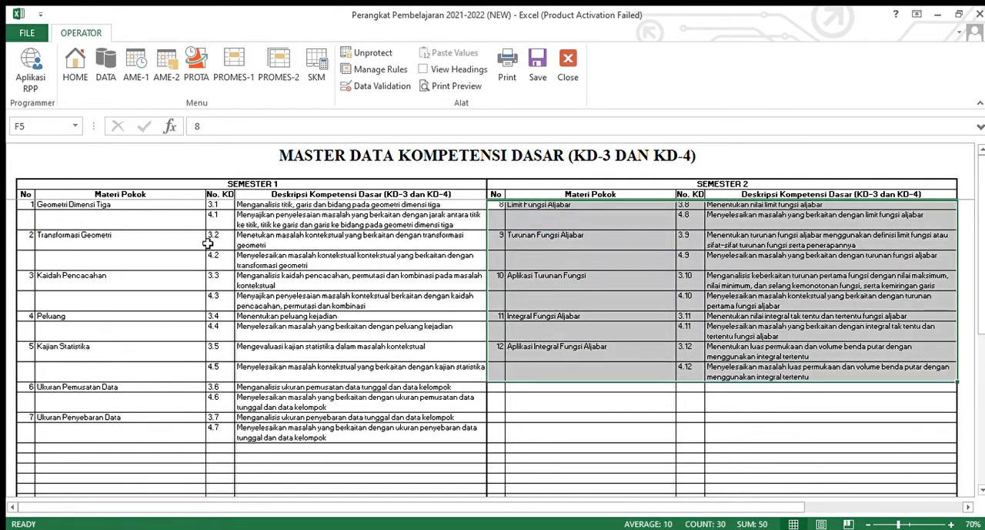
{"action": "left_click_drag", "start_coordinate": [26, 206], "coordinate": [296, 440]}
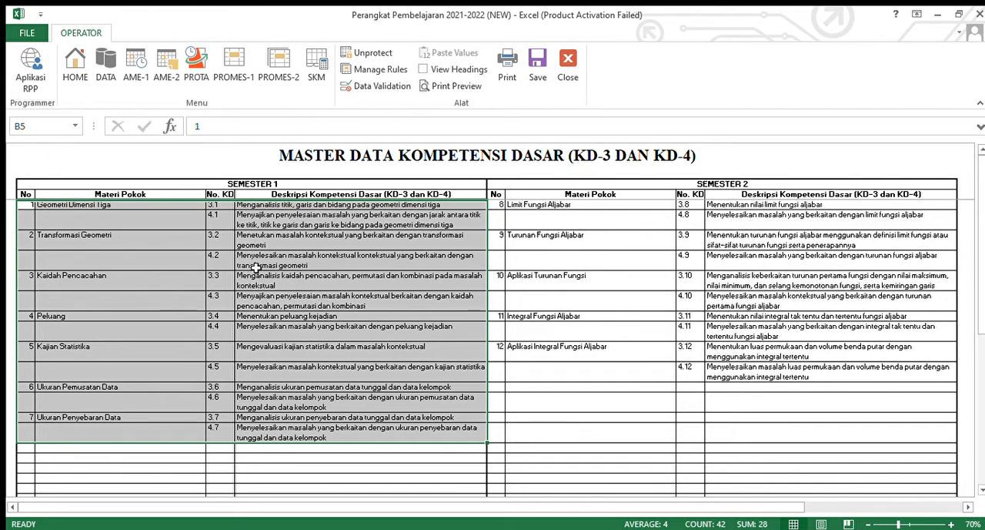
- Open the Semester 1 effective-week analysis (AME-1) and review its weeks table, effective lesson hours and Distribusi Alokasi Waktu table
{"action": "left_click", "coordinate": [131, 66]}
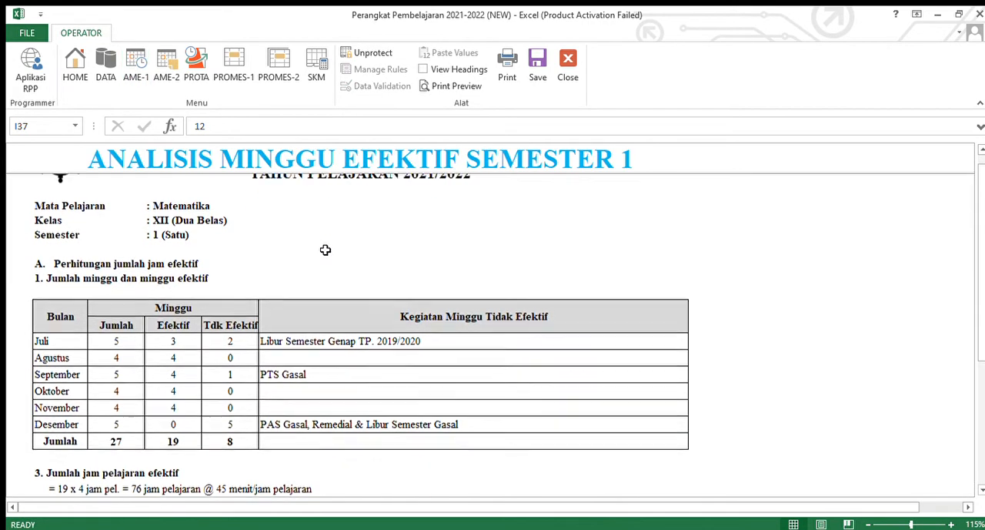
{"action": "scroll", "coordinate": [570, 189], "scroll_direction": "down", "scroll_amount": 2}
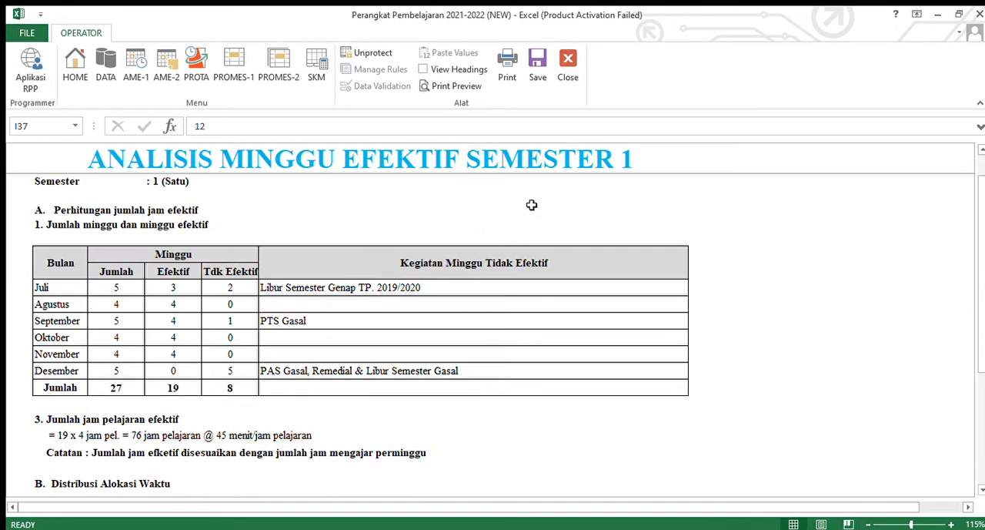
{"action": "scroll", "coordinate": [352, 241], "scroll_direction": "down", "scroll_amount": 1}
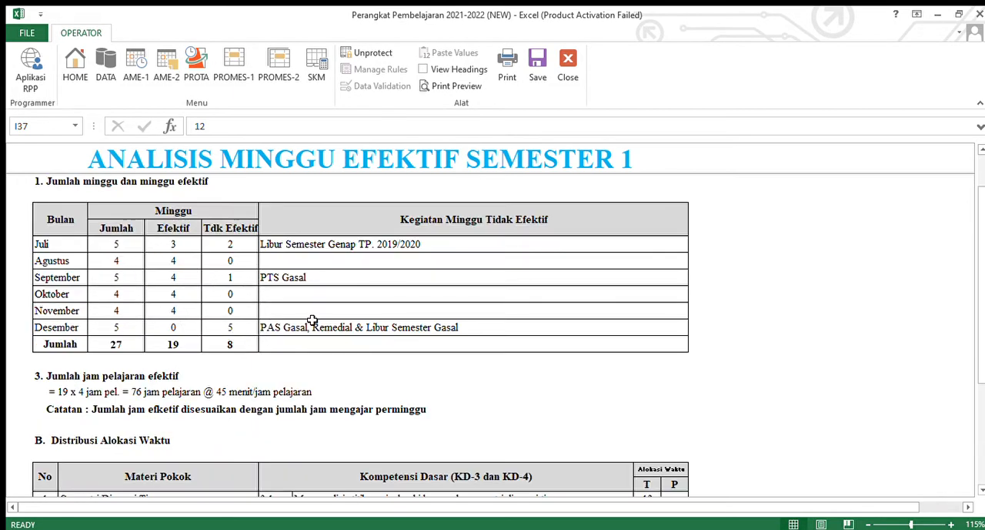
{"action": "scroll", "coordinate": [313, 322], "scroll_direction": "down", "scroll_amount": 1}
{"action": "scroll", "coordinate": [194, 311], "scroll_direction": "down", "scroll_amount": 1}
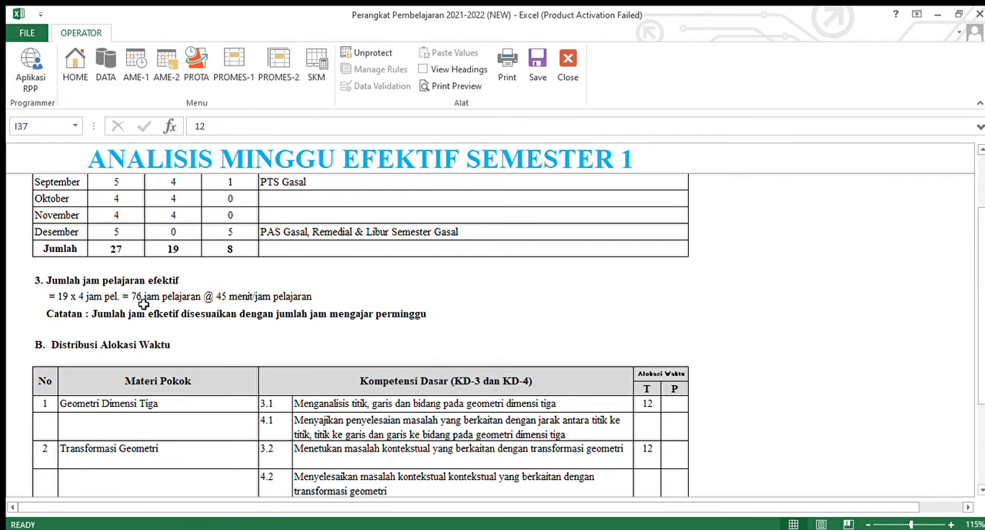
{"action": "scroll", "coordinate": [146, 302], "scroll_direction": "down", "scroll_amount": 3}
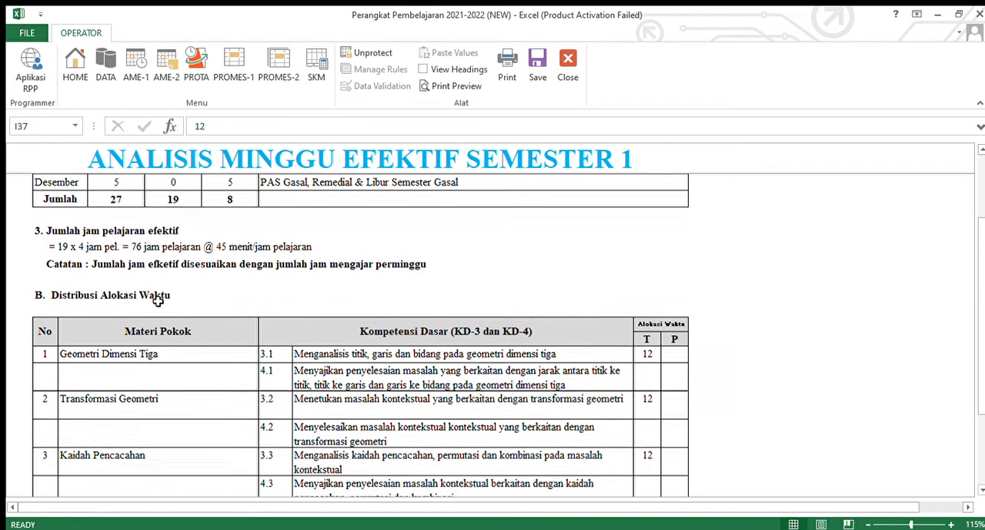
{"action": "scroll", "coordinate": [156, 298], "scroll_direction": "down", "scroll_amount": 2}
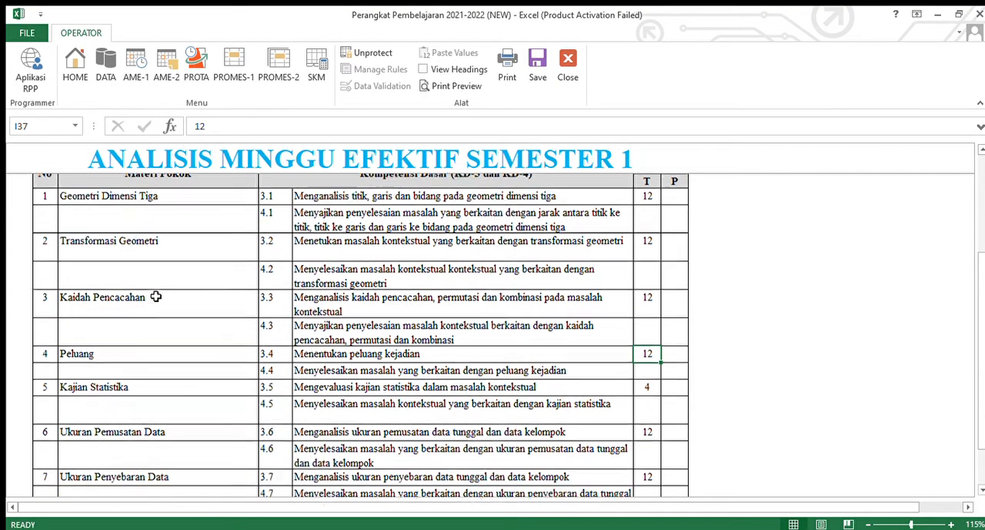
{"action": "scroll", "coordinate": [241, 286], "scroll_direction": "up", "scroll_amount": 4}
{"action": "scroll", "coordinate": [242, 286], "scroll_direction": "down", "scroll_amount": 5}
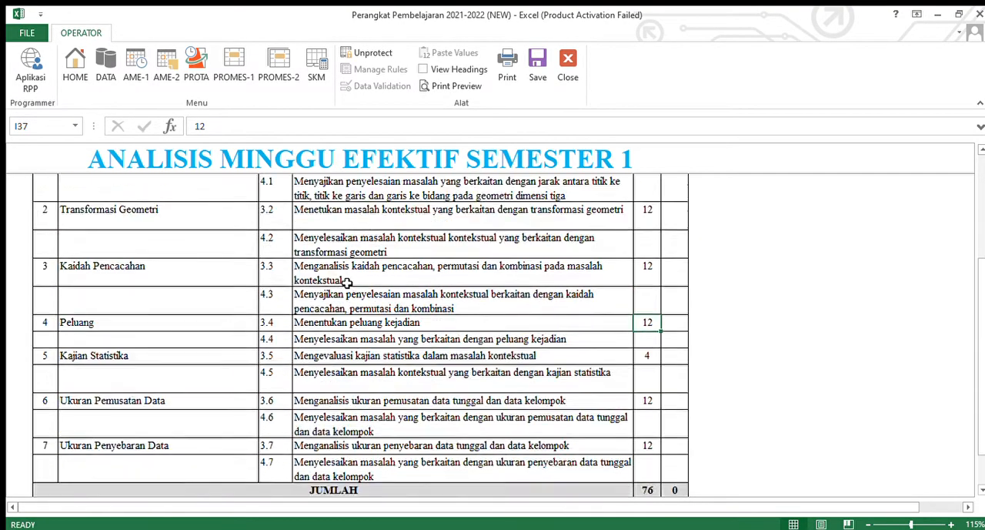
{"action": "scroll", "coordinate": [307, 312], "scroll_direction": "up", "scroll_amount": 2}
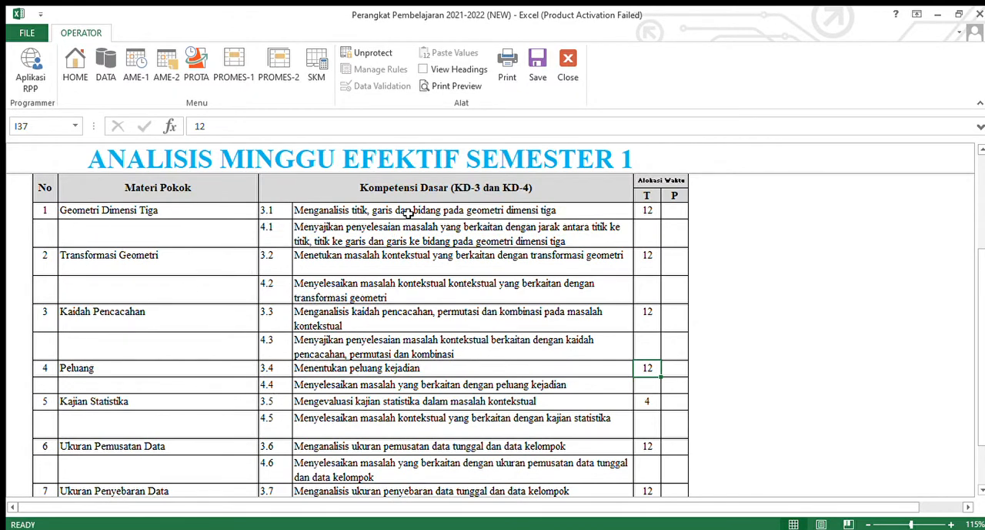
{"action": "scroll", "coordinate": [434, 472], "scroll_direction": "down", "scroll_amount": 2}
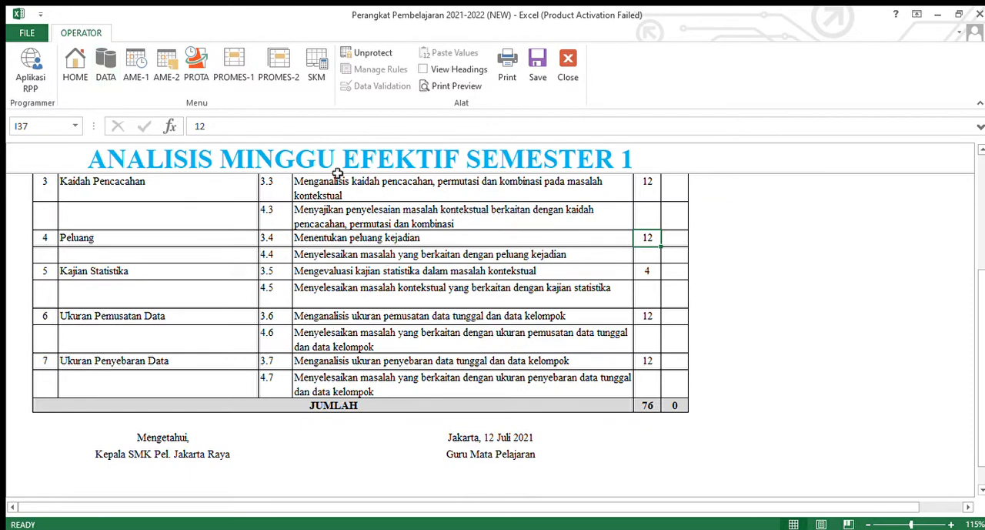
- Return to the competency master data, and compare its Semester 1 entries with the Distribusi Alokasi Waktu table in AME-1
{"action": "left_click", "coordinate": [106, 68]}
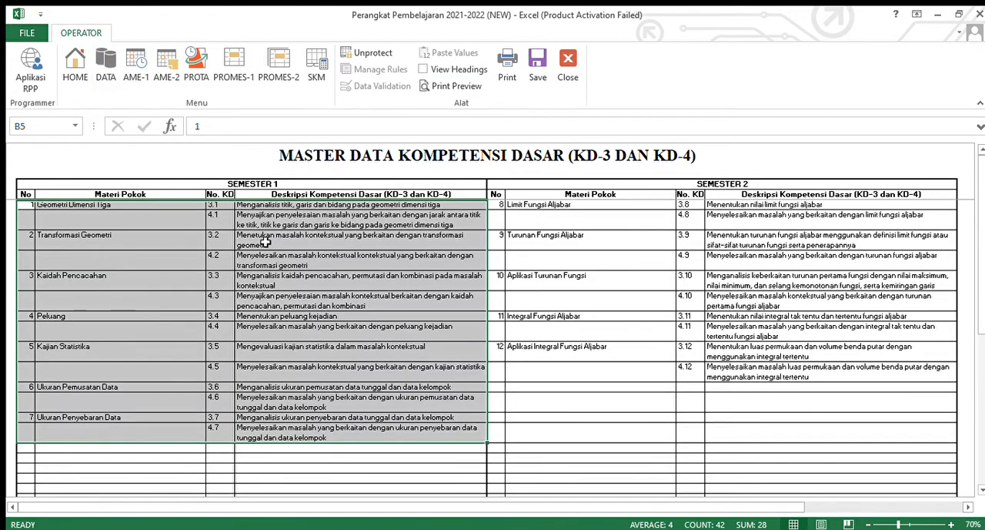
{"action": "left_click", "coordinate": [138, 73]}
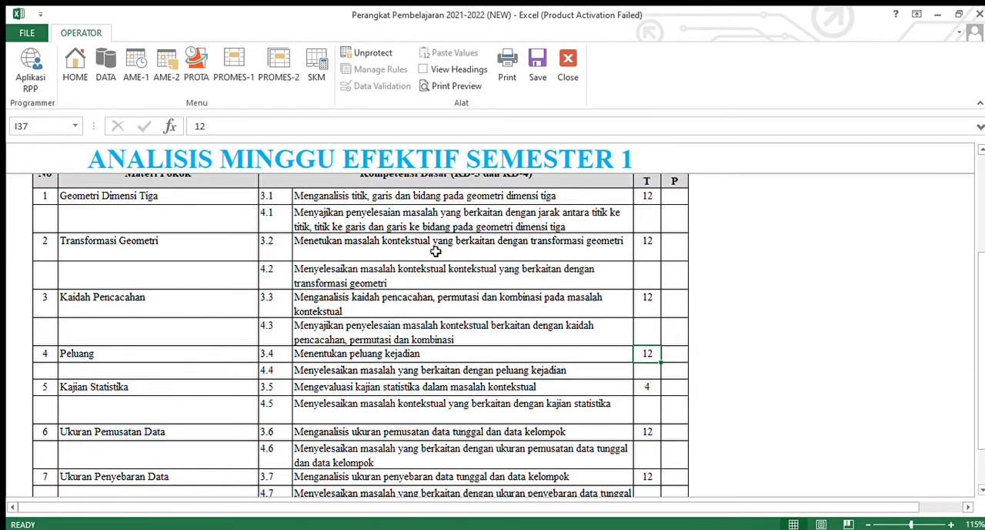
{"action": "scroll", "coordinate": [466, 303], "scroll_direction": "up", "scroll_amount": 10}
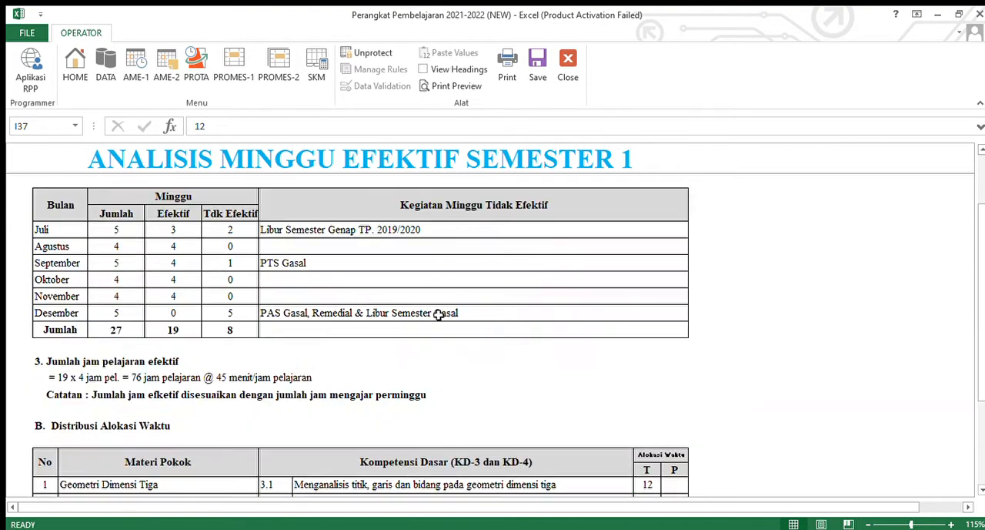
{"action": "scroll", "coordinate": [366, 307], "scroll_direction": "down", "scroll_amount": 12}
{"action": "scroll", "coordinate": [424, 293], "scroll_direction": "up", "scroll_amount": 6}
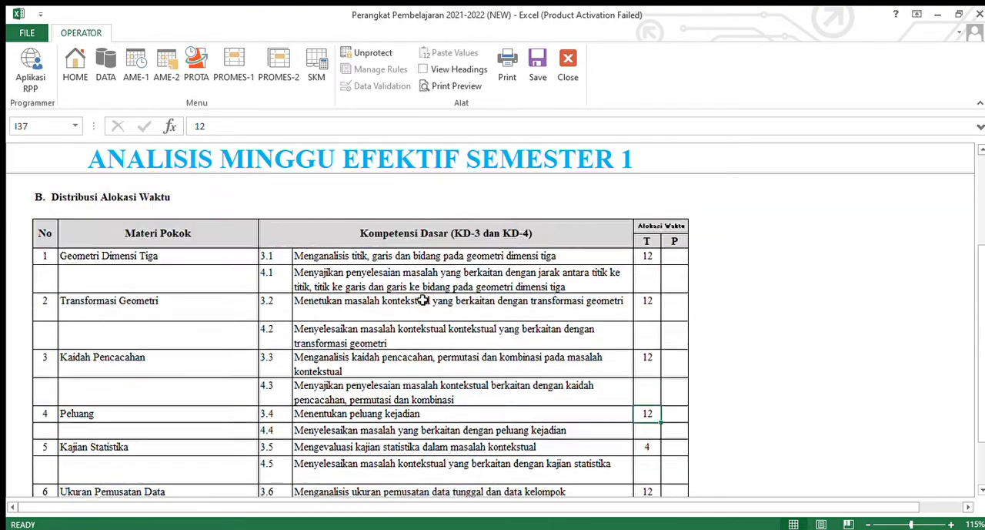
{"action": "scroll", "coordinate": [423, 292], "scroll_direction": "down", "scroll_amount": 2}
- Highlight the T column of Alokasi Waktu from KD 3.1 down to the last Semester 1 competency to examine the allocated hours
{"action": "left_click", "coordinate": [651, 212]}
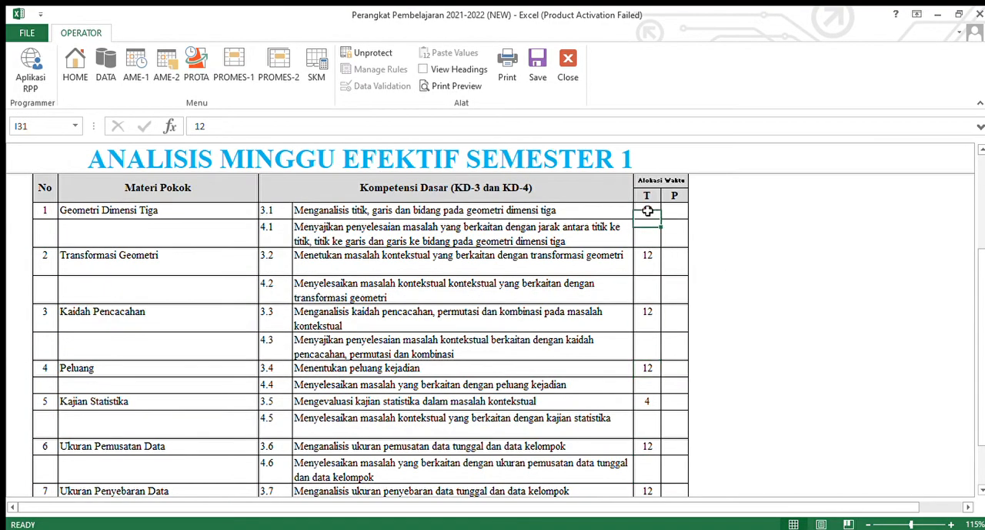
{"action": "scroll", "coordinate": [640, 285], "scroll_direction": "down", "scroll_amount": 3}
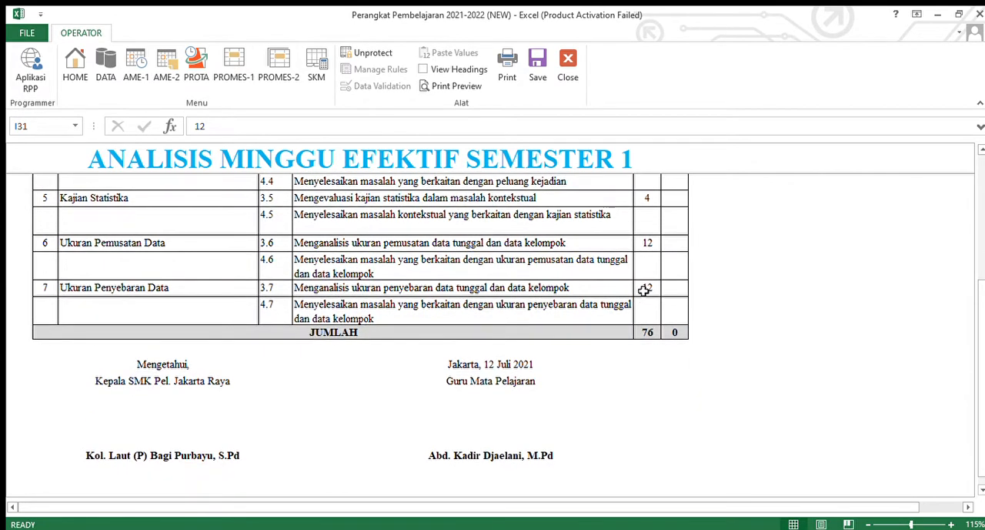
{"action": "scroll", "coordinate": [642, 296], "scroll_direction": "up", "scroll_amount": 3}
{"action": "left_click_drag", "start_coordinate": [647, 215], "coordinate": [648, 472]}
{"action": "scroll", "coordinate": [663, 407], "scroll_direction": "up", "scroll_amount": 3}
{"action": "scroll", "coordinate": [662, 403], "scroll_direction": "down", "scroll_amount": 1}
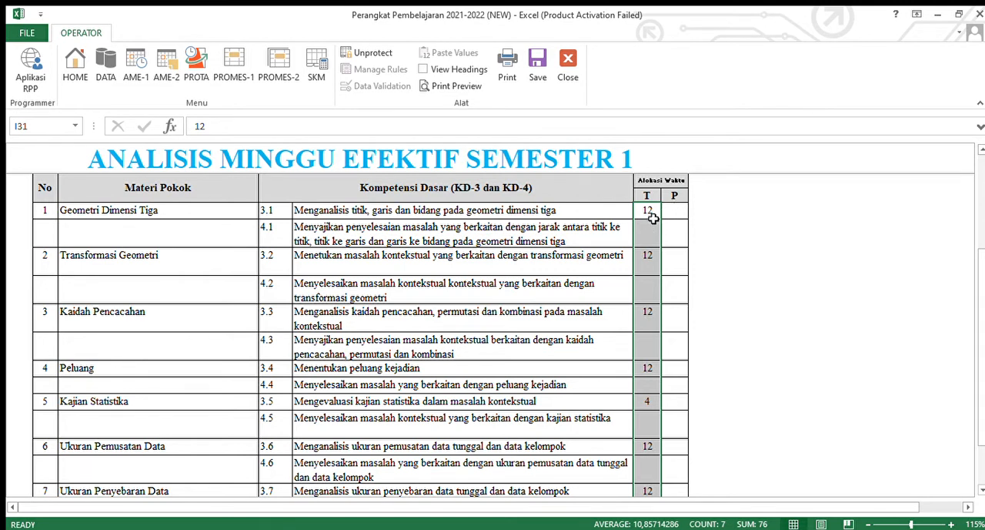
- Inspect the Alokasi Waktu cells for KD 3.1 and KD 4.1, focusing on the P column, and check the end of the table
{"action": "left_click", "coordinate": [674, 234]}
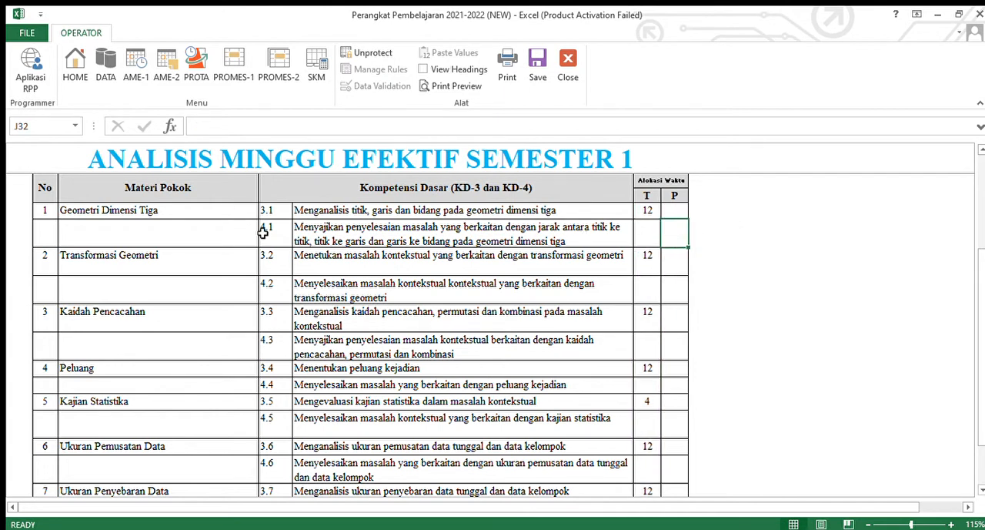
{"action": "left_click_drag", "start_coordinate": [667, 230], "coordinate": [636, 236]}
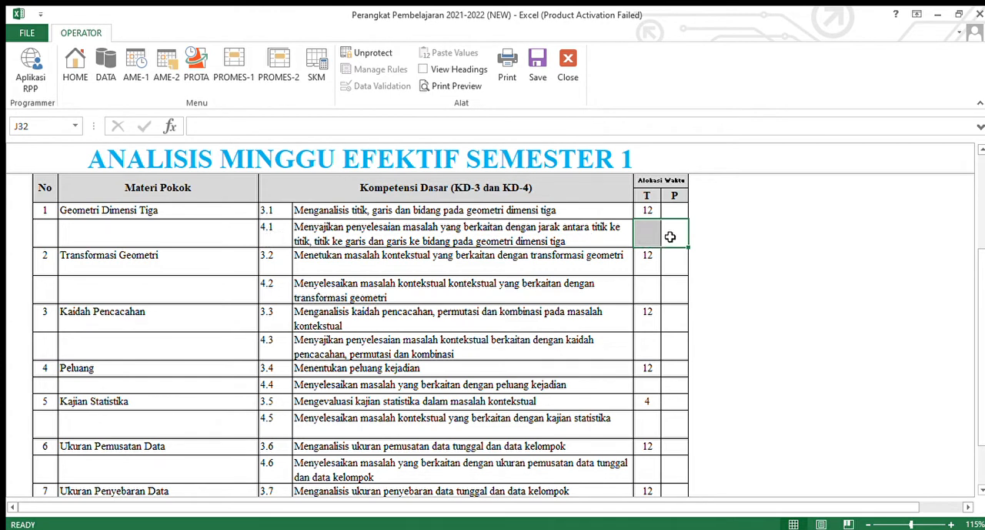
{"action": "left_click", "coordinate": [678, 214]}
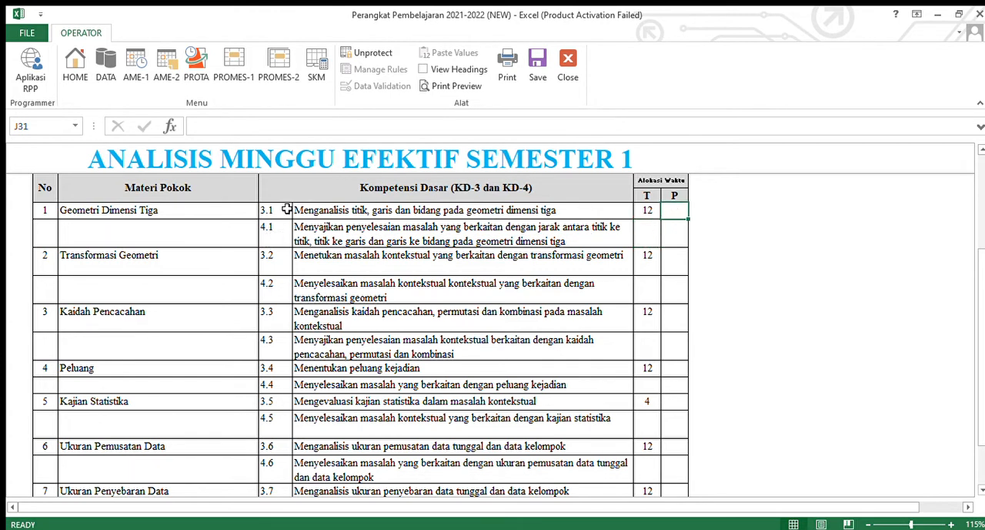
{"action": "left_click", "coordinate": [664, 235]}
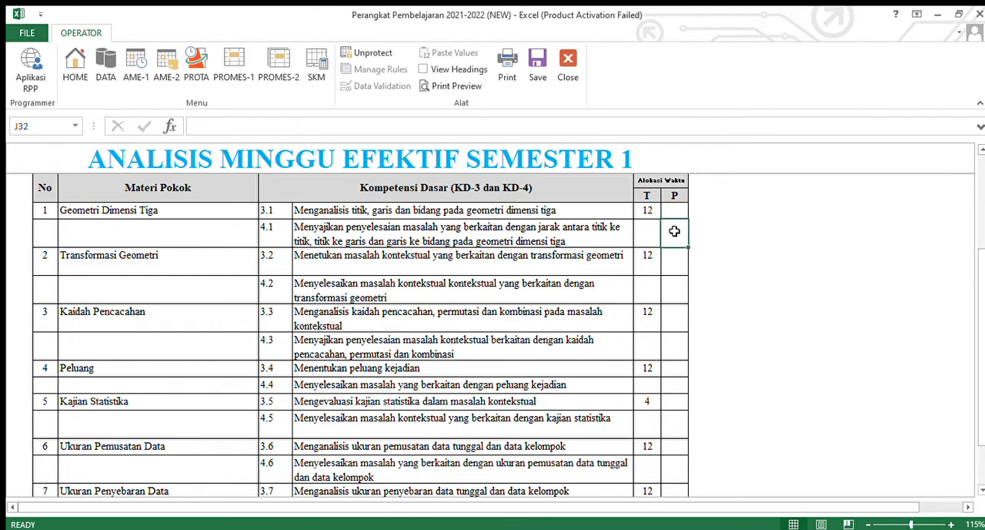
{"action": "scroll", "coordinate": [439, 278], "scroll_direction": "up", "scroll_amount": 5}
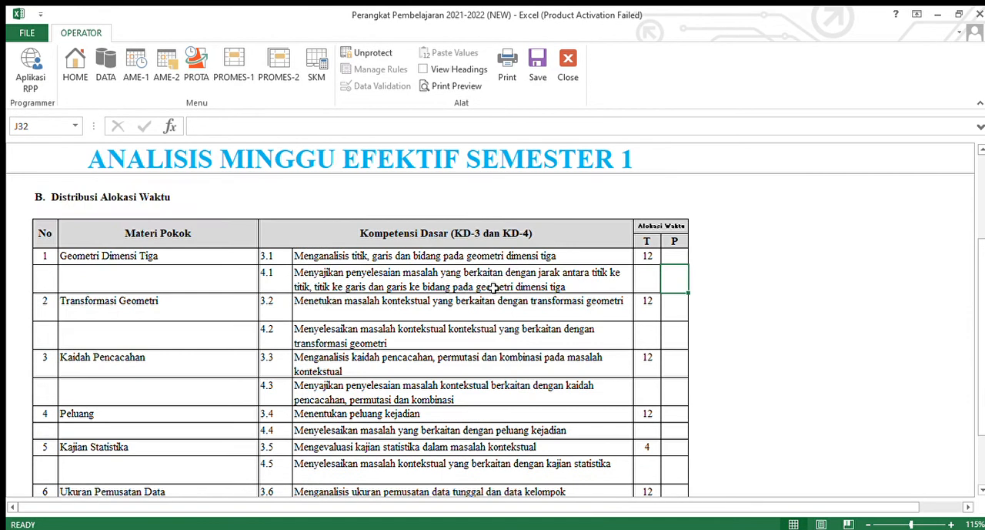
{"action": "scroll", "coordinate": [308, 270], "scroll_direction": "down", "scroll_amount": 10}
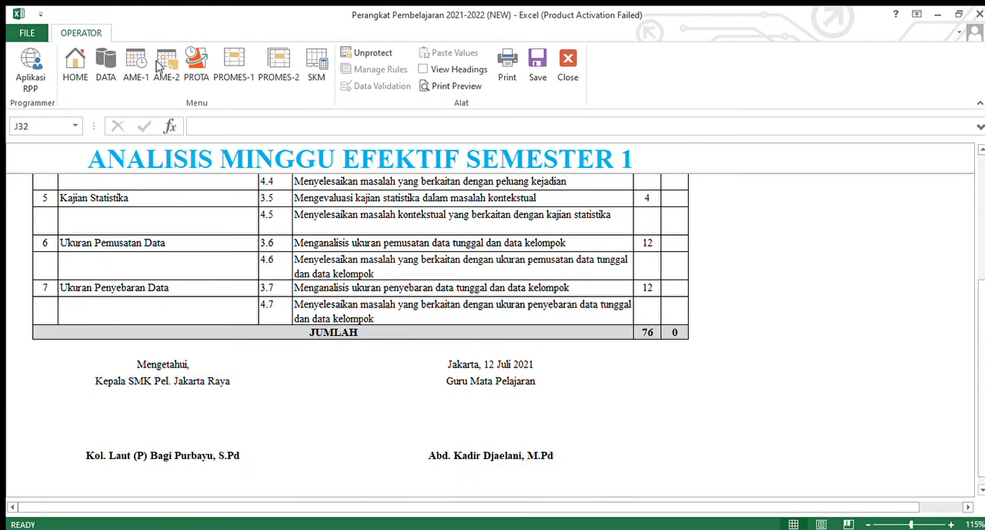
- Open the Semester 2 effective-week analysis (AME-2) and highlight the T hours allocated to KD 3.8 through 4.12
{"action": "left_click", "coordinate": [164, 68]}
{"action": "scroll", "coordinate": [589, 277], "scroll_direction": "up", "scroll_amount": 1}
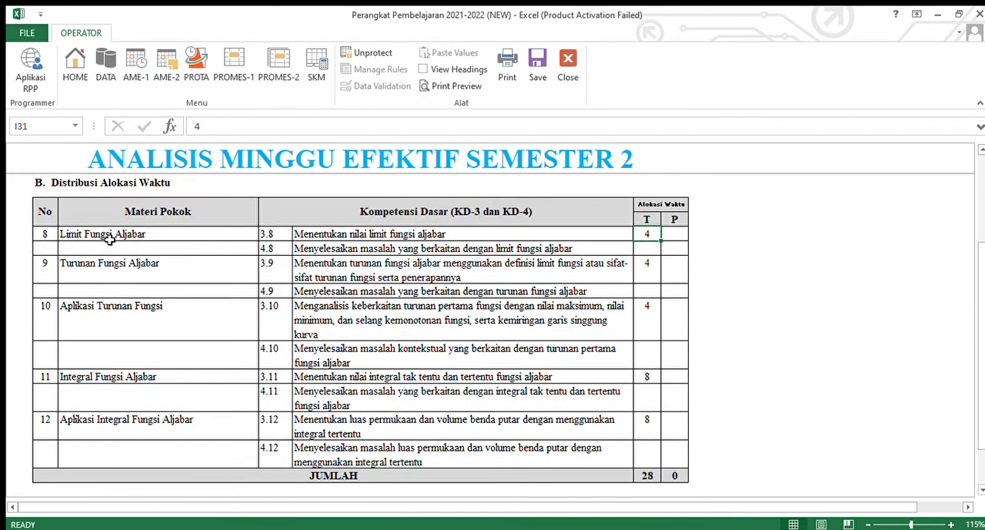
{"action": "left_click_drag", "start_coordinate": [646, 234], "coordinate": [655, 459]}
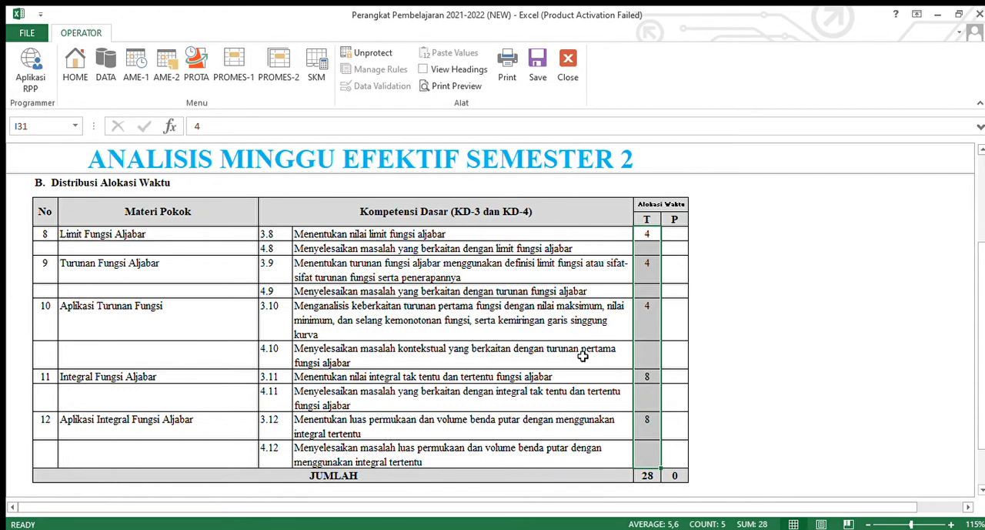
- Highlight the Semester 2 block in the competency master data, and return to AME-2 to inspect the P cell of KD 4.8
{"action": "left_click", "coordinate": [106, 67]}
{"action": "left_click_drag", "start_coordinate": [497, 209], "coordinate": [739, 382]}
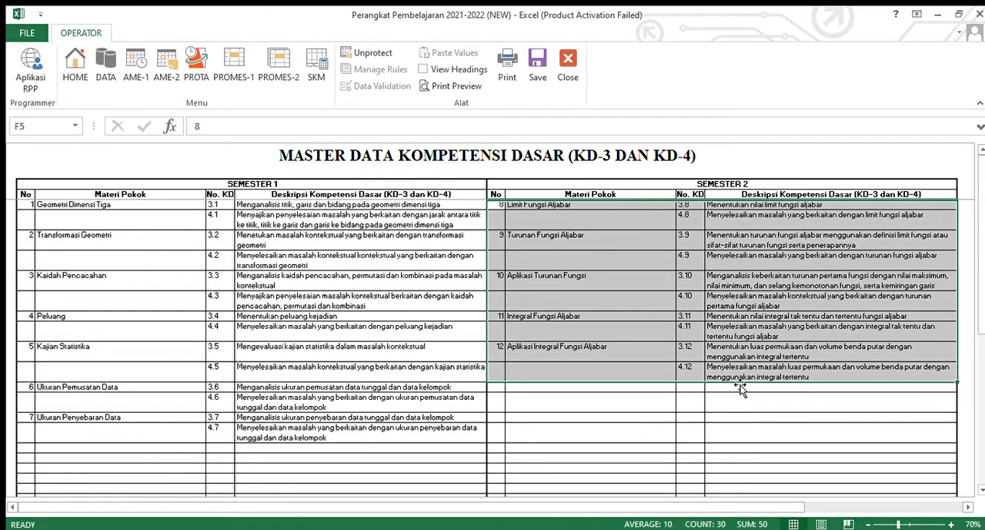
{"action": "left_click", "coordinate": [167, 67]}
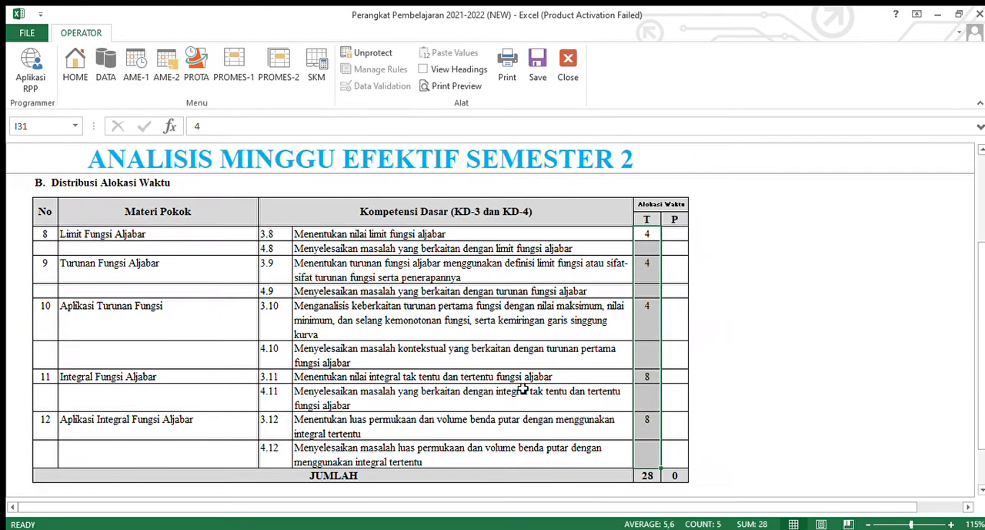
{"action": "left_click", "coordinate": [681, 254]}
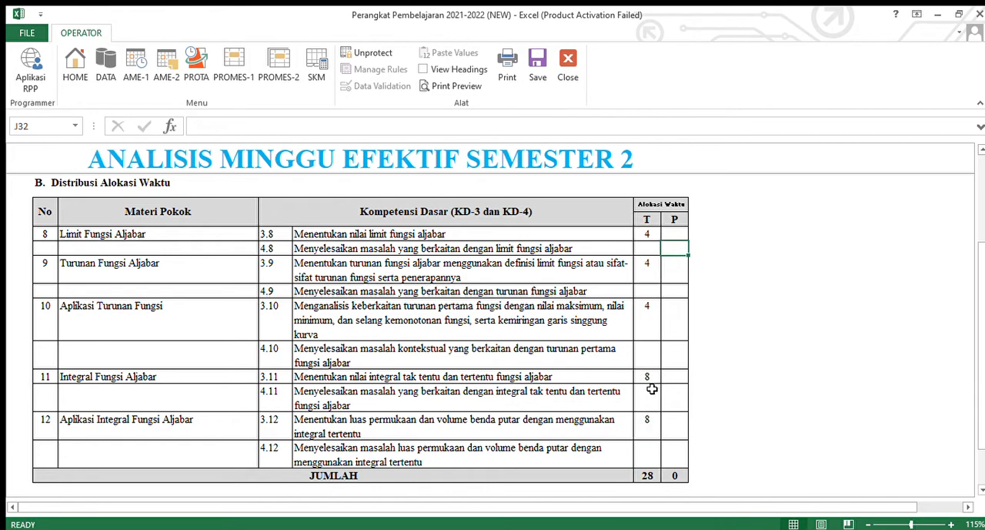
- Return to AME-1 and compare the JUMLAH row of Alokasi Waktu with the calculation under Jumlah jam pelajaran efektif
{"action": "left_click", "coordinate": [136, 66]}
{"action": "scroll", "coordinate": [655, 389], "scroll_direction": "down", "scroll_amount": 5}
{"action": "scroll", "coordinate": [680, 381], "scroll_direction": "up", "scroll_amount": 1}
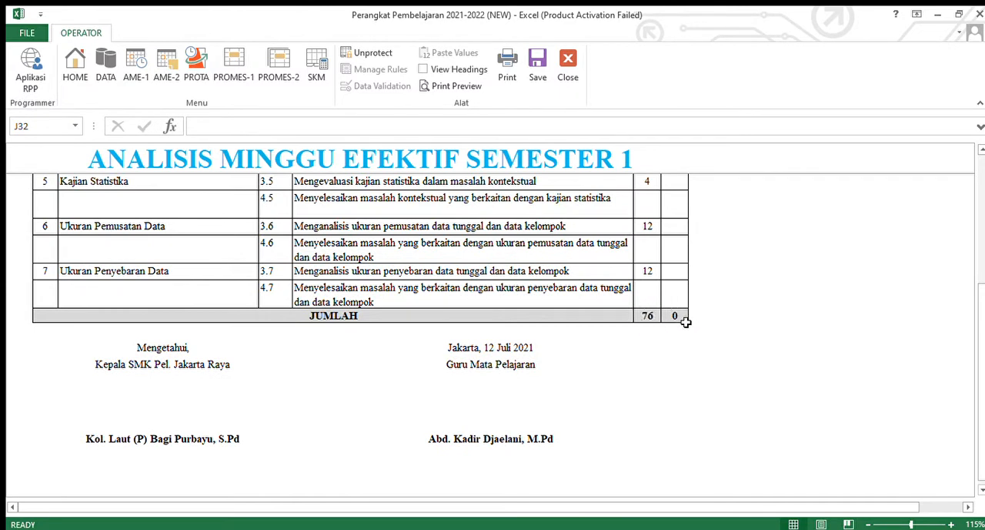
{"action": "scroll", "coordinate": [678, 317], "scroll_direction": "up", "scroll_amount": 10}
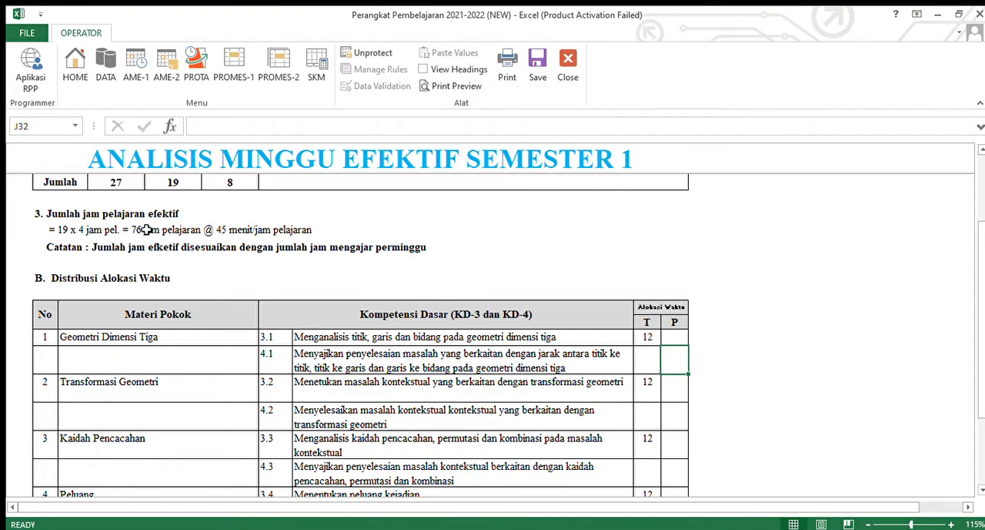
{"action": "scroll", "coordinate": [692, 331], "scroll_direction": "down", "scroll_amount": 10}
{"action": "scroll", "coordinate": [654, 378], "scroll_direction": "up", "scroll_amount": 10}
{"action": "scroll", "coordinate": [647, 342], "scroll_direction": "down", "scroll_amount": 6}
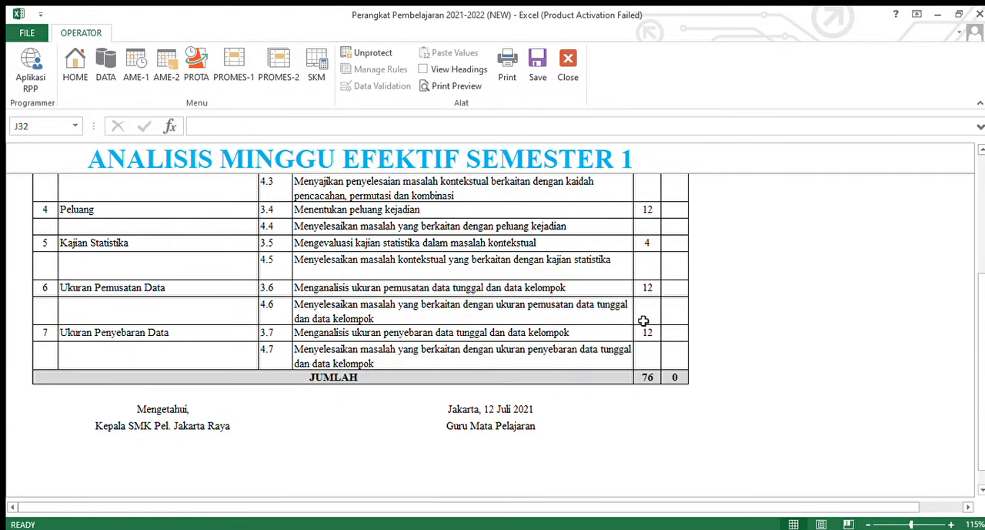
{"action": "scroll", "coordinate": [645, 304], "scroll_direction": "up", "scroll_amount": 6}
{"action": "scroll", "coordinate": [651, 296], "scroll_direction": "down", "scroll_amount": 2}
{"action": "scroll", "coordinate": [660, 274], "scroll_direction": "up", "scroll_amount": 2}
{"action": "scroll", "coordinate": [658, 269], "scroll_direction": "up", "scroll_amount": 2}
{"action": "scroll", "coordinate": [646, 288], "scroll_direction": "down", "scroll_amount": 5}
{"action": "scroll", "coordinate": [500, 394], "scroll_direction": "up", "scroll_amount": 10}
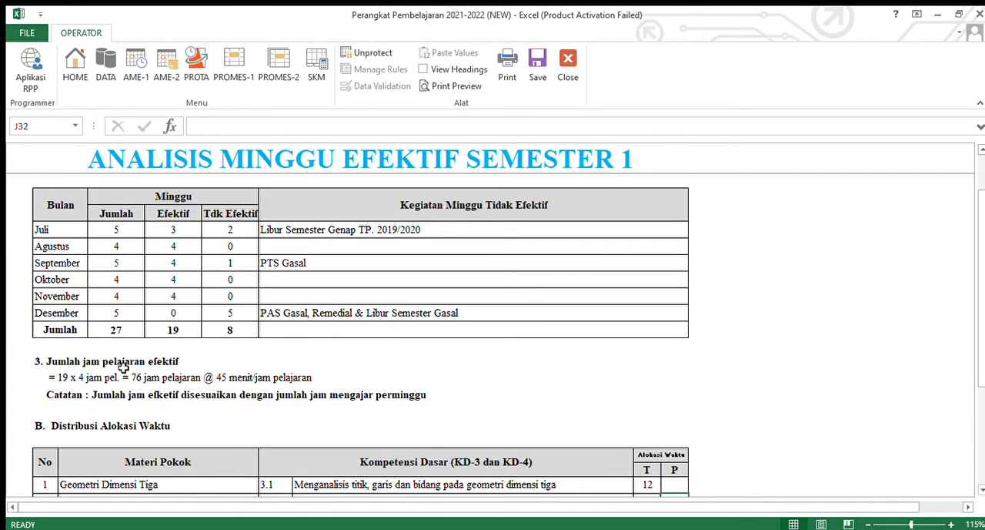
- Open the Semester 2 effective-week analysis (AME-2) and compare its JUMLAH row with the Jumlah jam pelajaran efektif calculation
{"action": "left_click", "coordinate": [183, 85]}
{"action": "scroll", "coordinate": [803, 333], "scroll_direction": "down", "scroll_amount": 10}
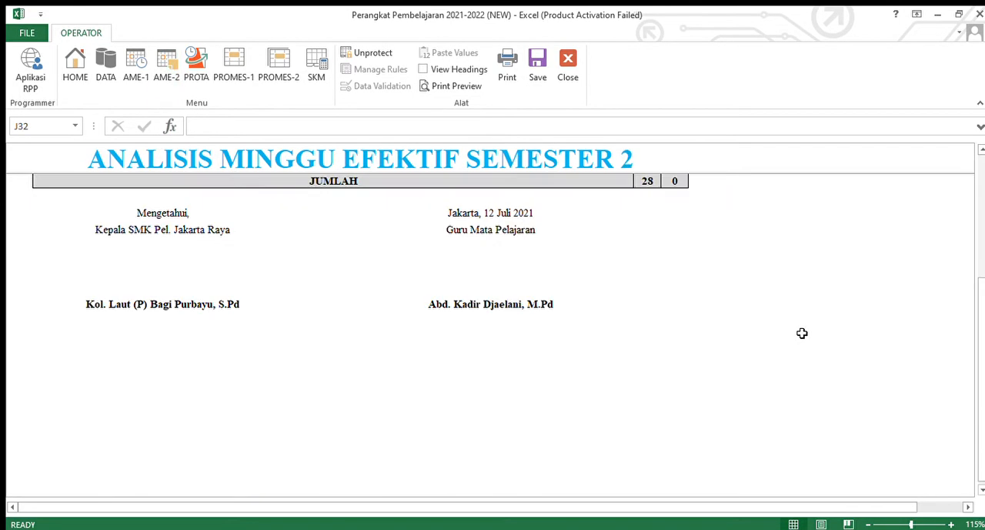
{"action": "scroll", "coordinate": [669, 351], "scroll_direction": "up", "scroll_amount": 3}
{"action": "scroll", "coordinate": [629, 421], "scroll_direction": "up", "scroll_amount": 3}
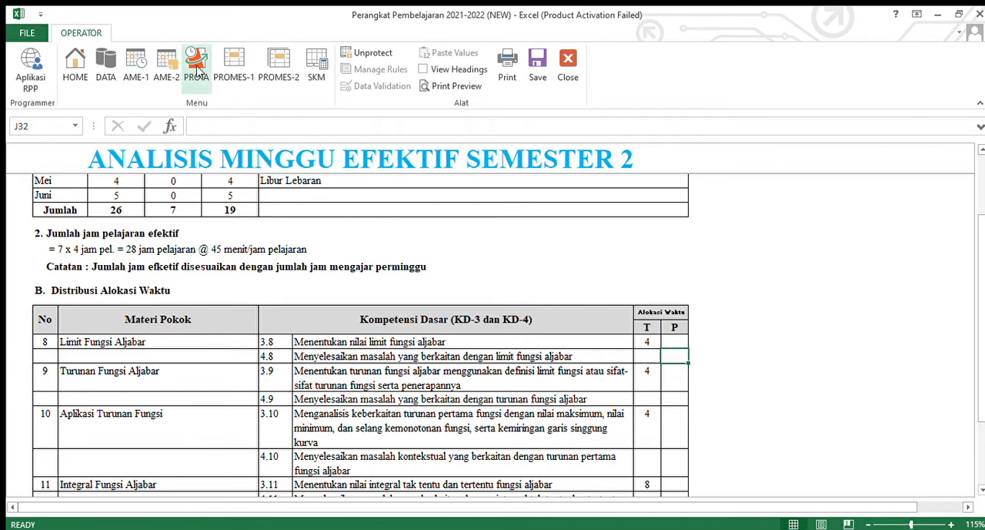
- Open the annual program (PROTA) and review its Semester 1 and Semester 2 competencies, Alokasi Waktu and Jumlah rows
{"action": "left_click", "coordinate": [196, 68]}
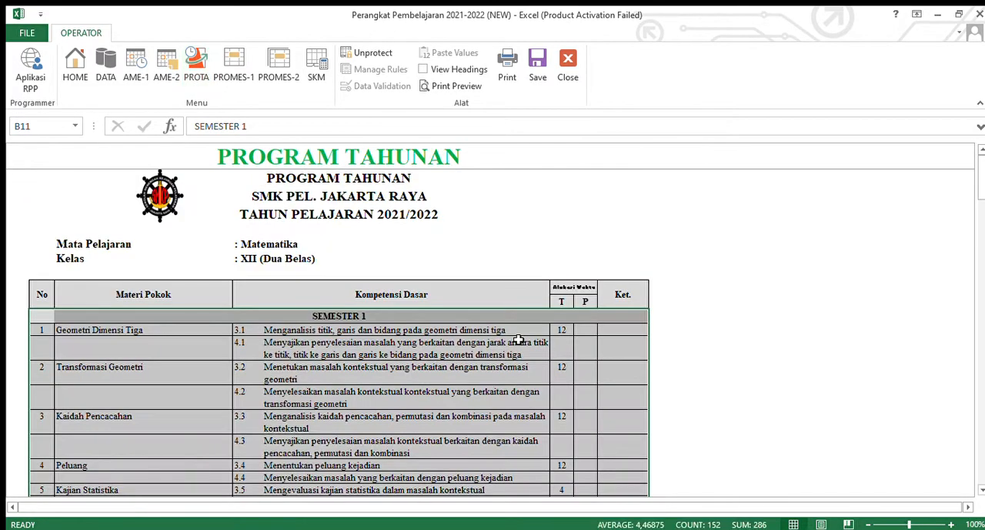
{"action": "scroll", "coordinate": [519, 340], "scroll_direction": "down", "scroll_amount": 5}
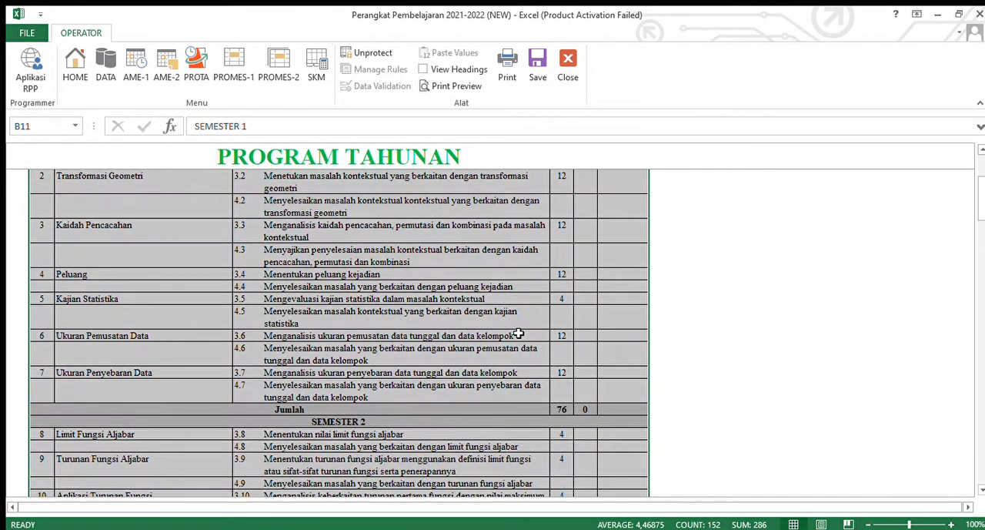
{"action": "scroll", "coordinate": [518, 332], "scroll_direction": "up", "scroll_amount": 3}
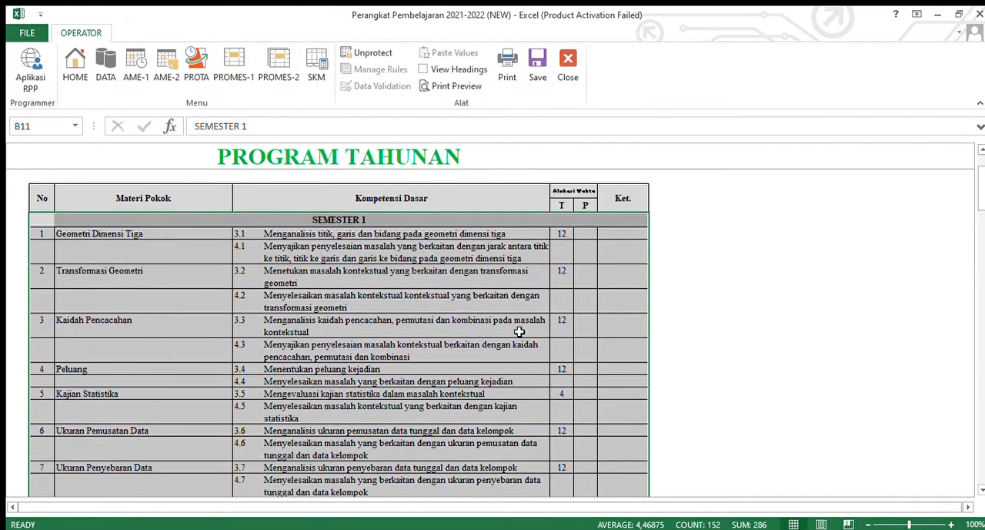
{"action": "scroll", "coordinate": [519, 332], "scroll_direction": "up", "scroll_amount": 2}
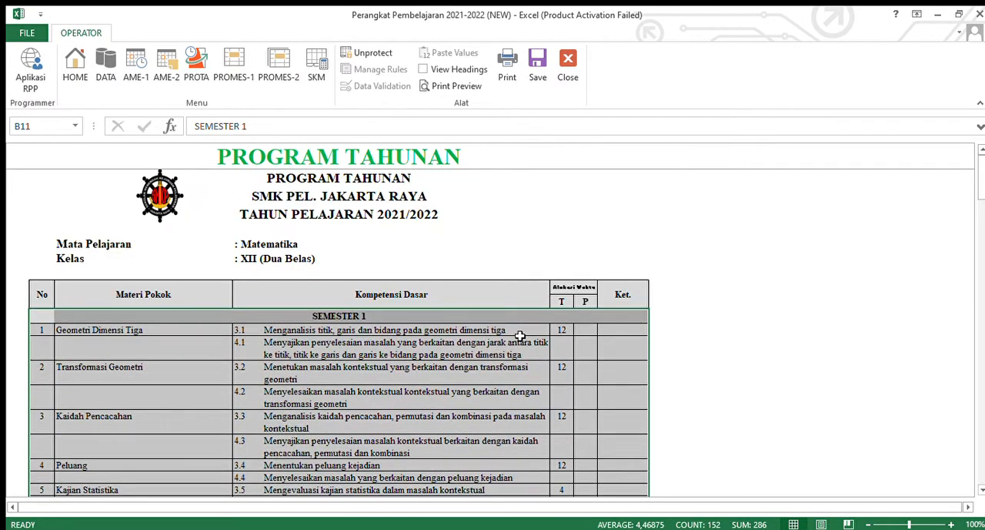
{"action": "scroll", "coordinate": [521, 336], "scroll_direction": "down", "scroll_amount": 1}
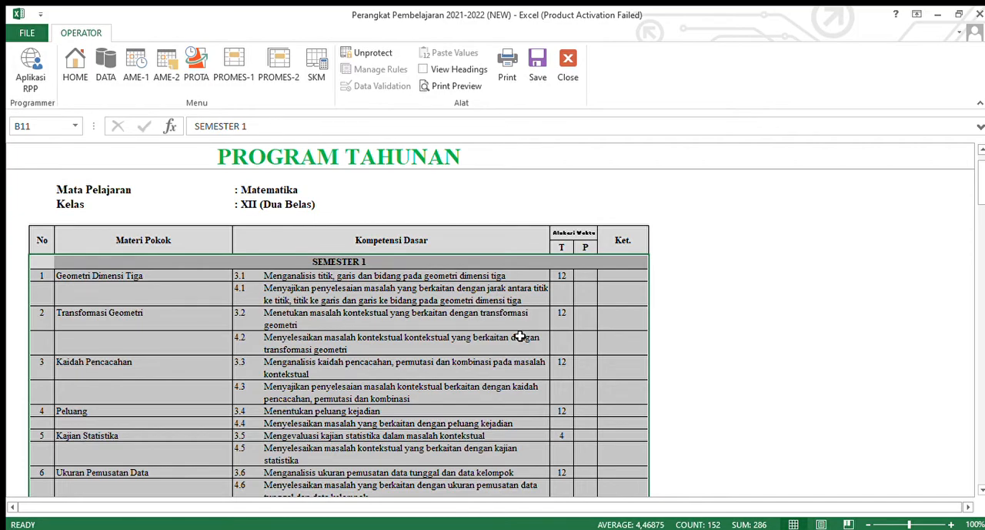
{"action": "scroll", "coordinate": [521, 336], "scroll_direction": "down", "scroll_amount": 8}
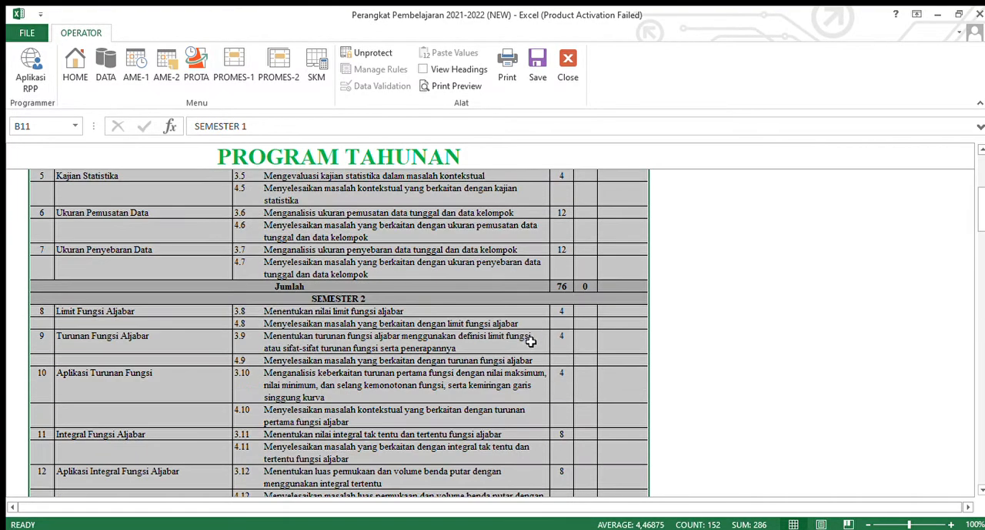
{"action": "scroll", "coordinate": [577, 338], "scroll_direction": "up", "scroll_amount": 8}
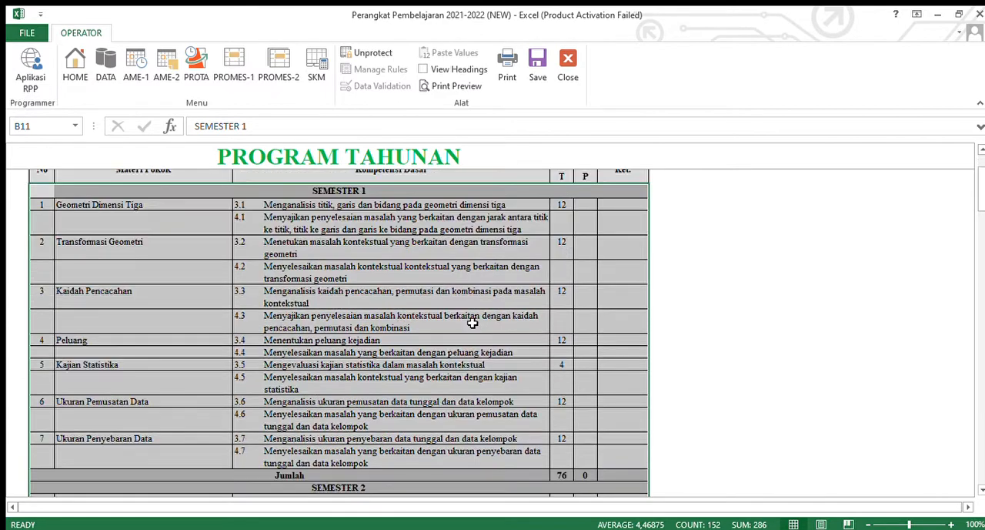
{"action": "scroll", "coordinate": [373, 329], "scroll_direction": "down", "scroll_amount": 7}
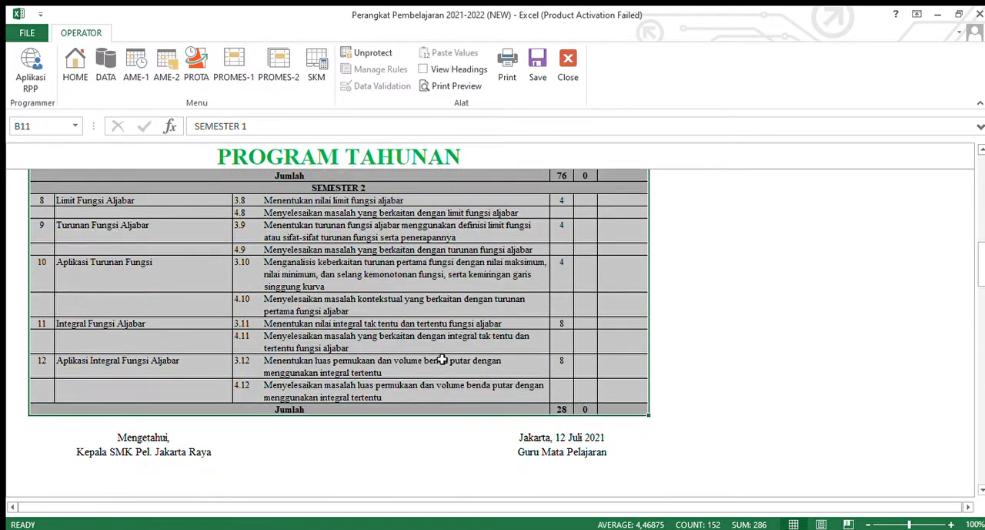
- Inspect individual Kompetensi Dasar cells in both semesters of the annual program, including KD 4.9 and KD 3.1
{"action": "left_click", "coordinate": [556, 307]}
{"action": "left_click", "coordinate": [375, 289]}
{"action": "left_click", "coordinate": [392, 253]}
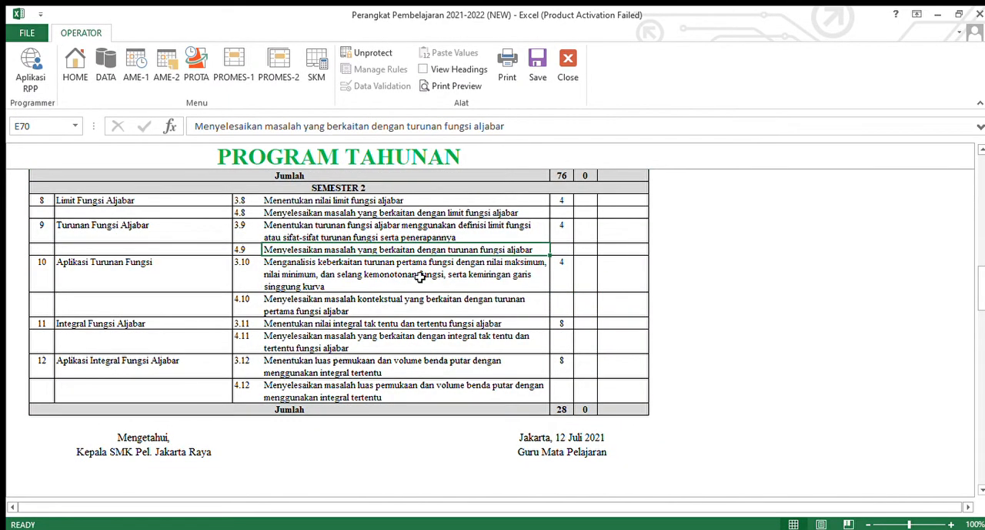
{"action": "scroll", "coordinate": [424, 297], "scroll_direction": "up", "scroll_amount": 6}
{"action": "left_click", "coordinate": [437, 274]}
{"action": "key", "text": "Up"}
{"action": "key", "text": "Up"}
{"action": "key", "text": "Up"}
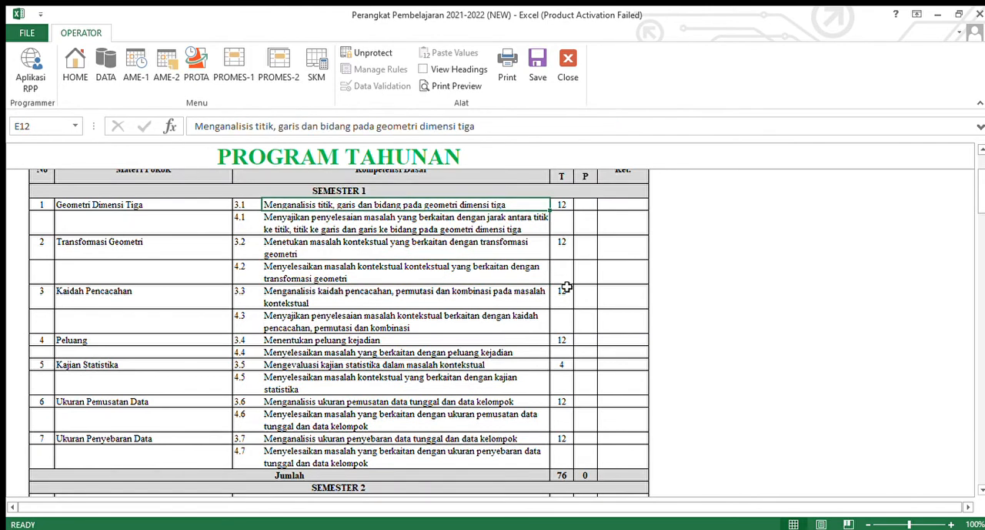
{"action": "scroll", "coordinate": [608, 267], "scroll_direction": "up", "scroll_amount": 3}
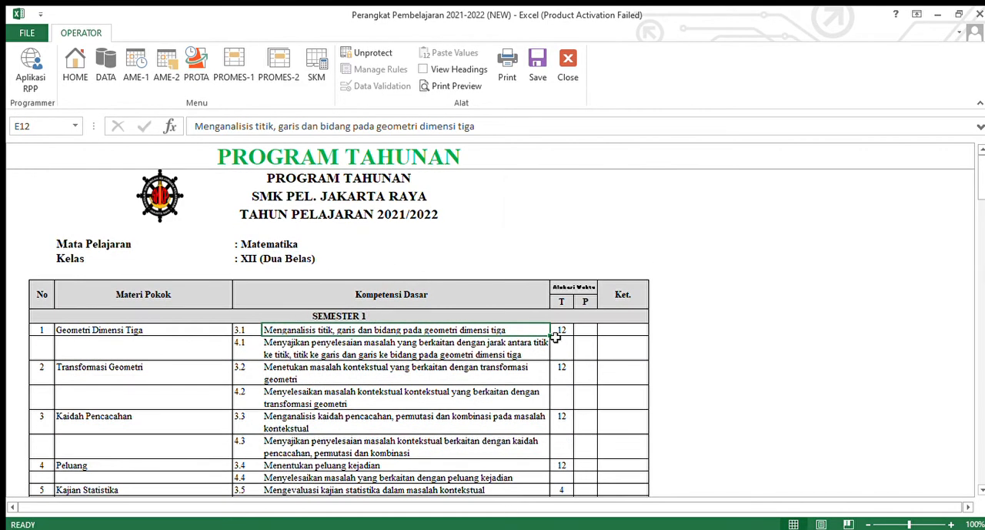
{"action": "scroll", "coordinate": [555, 337], "scroll_direction": "down", "scroll_amount": 12}
{"action": "scroll", "coordinate": [521, 341], "scroll_direction": "up", "scroll_amount": 5}
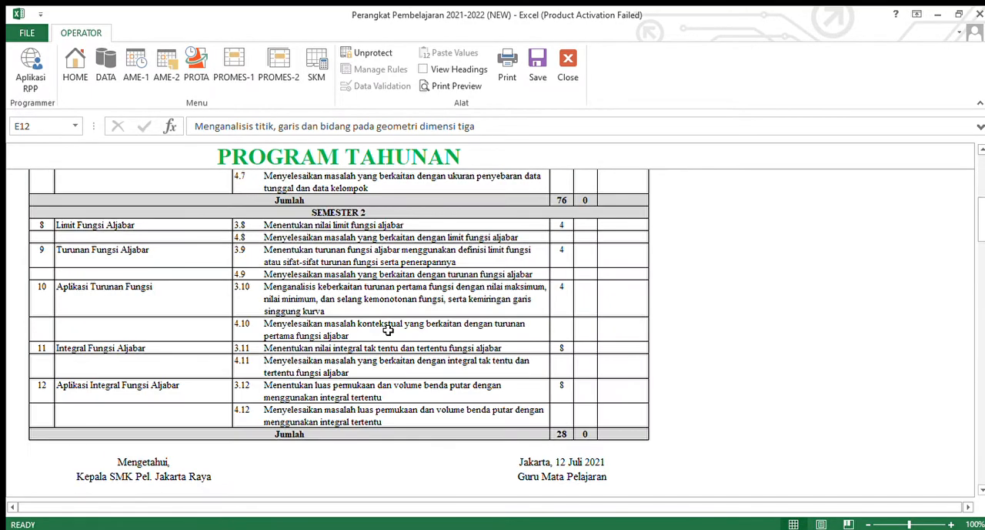
- Open the Semester 1 program (PROMES-1), highlight the rows for KD 3.1 through 4.7, and review their time allocation
{"action": "left_click", "coordinate": [233, 66]}
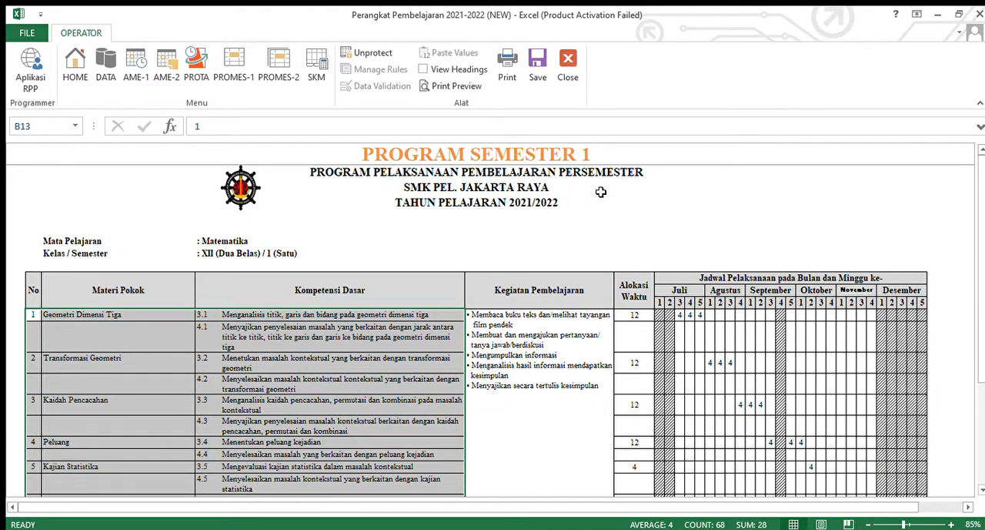
{"action": "scroll", "coordinate": [312, 272], "scroll_direction": "down", "scroll_amount": 3}
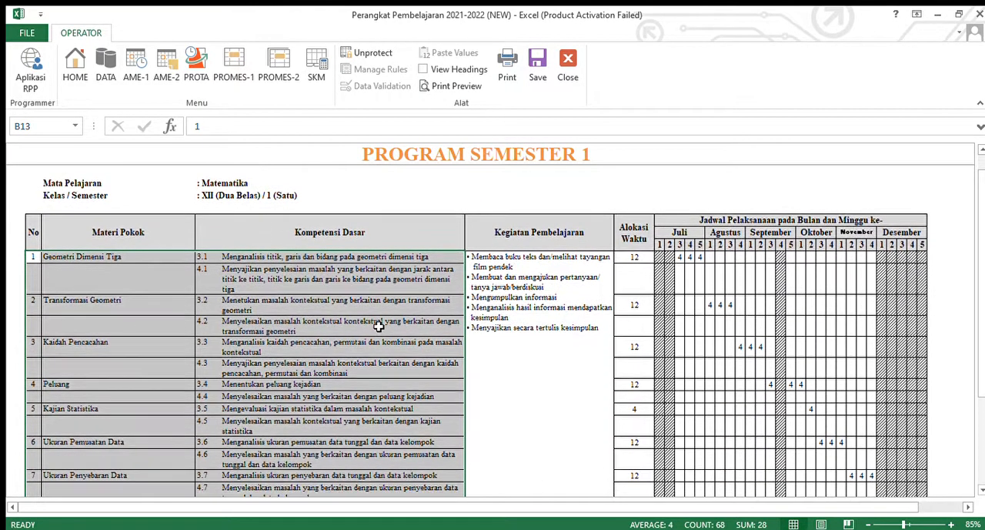
{"action": "left_click_drag", "start_coordinate": [36, 196], "coordinate": [412, 436]}
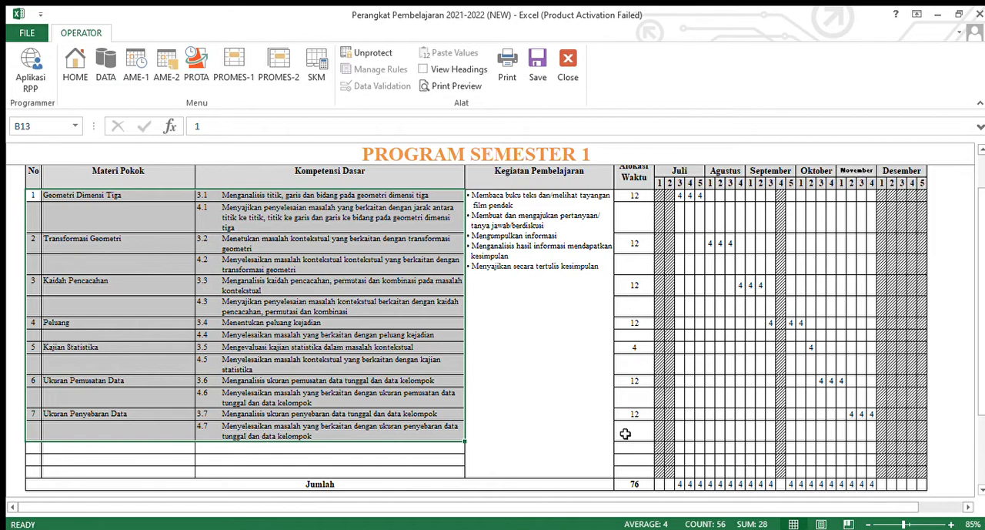
{"action": "scroll", "coordinate": [624, 427], "scroll_direction": "up", "scroll_amount": 2}
{"action": "scroll", "coordinate": [638, 354], "scroll_direction": "down", "scroll_amount": 1}
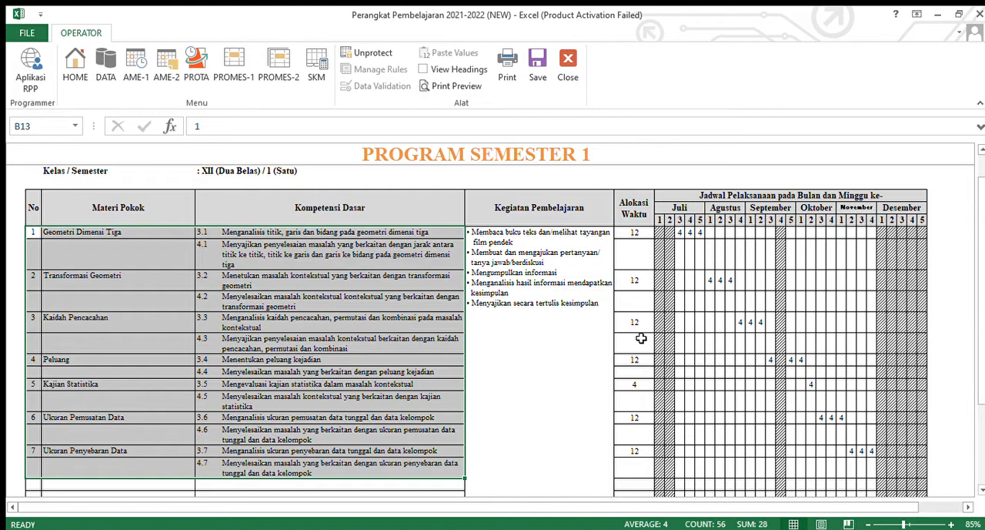
{"action": "scroll", "coordinate": [692, 308], "scroll_direction": "down", "scroll_amount": 1}
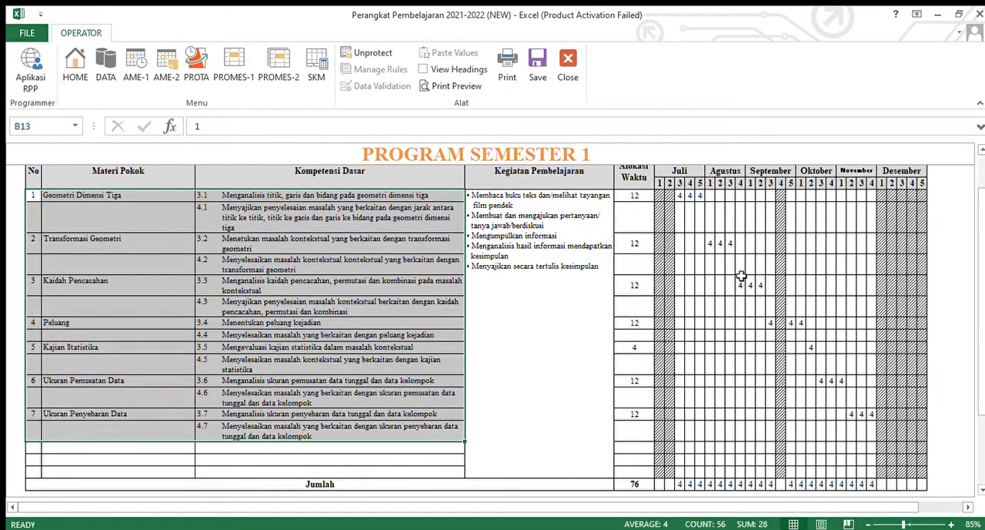
- Clear the scheduled hours of KD 3.1 through 4.7 from Juli week 3 through Desember week 1
{"action": "left_click_drag", "start_coordinate": [664, 198], "coordinate": [921, 471]}
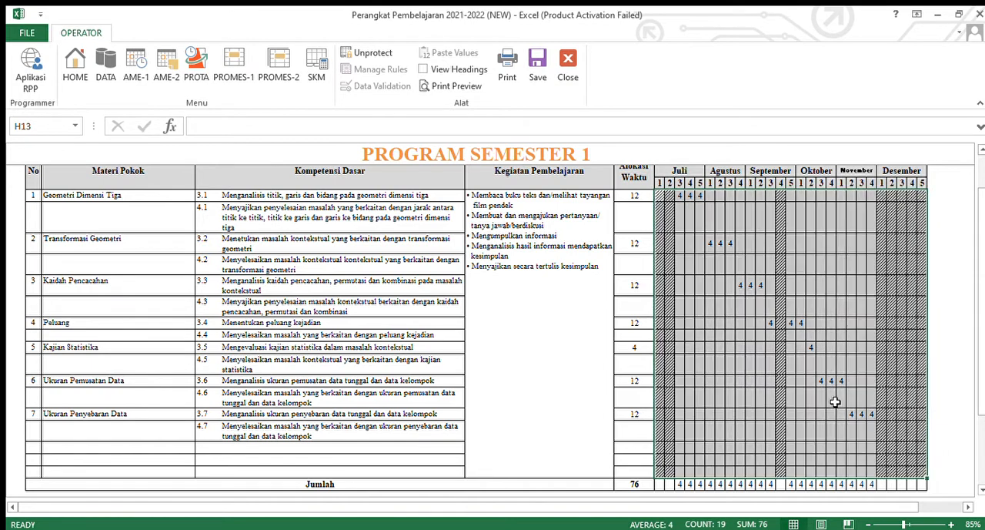
{"action": "left_click_drag", "start_coordinate": [662, 196], "coordinate": [923, 472]}
{"action": "left_click_drag", "start_coordinate": [680, 196], "coordinate": [881, 456]}
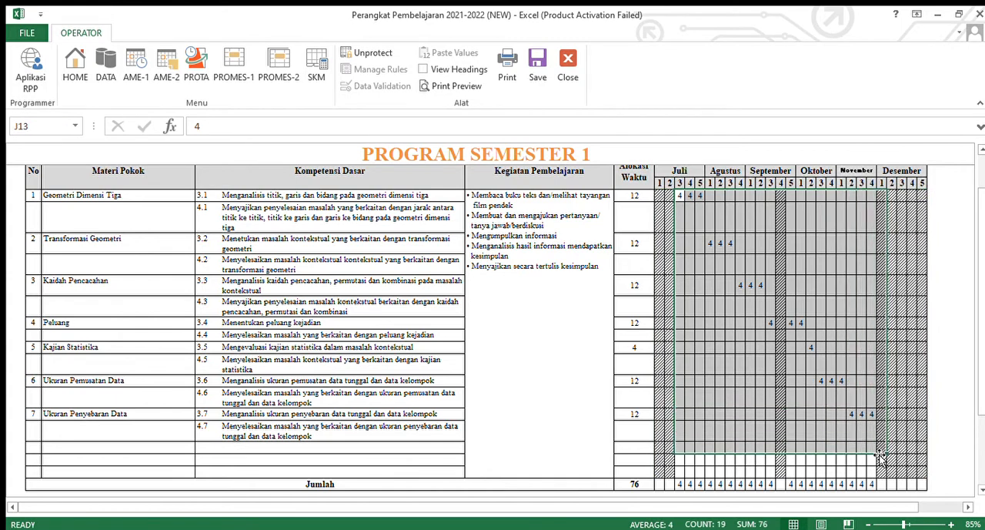
{"action": "key", "text": "Delete"}
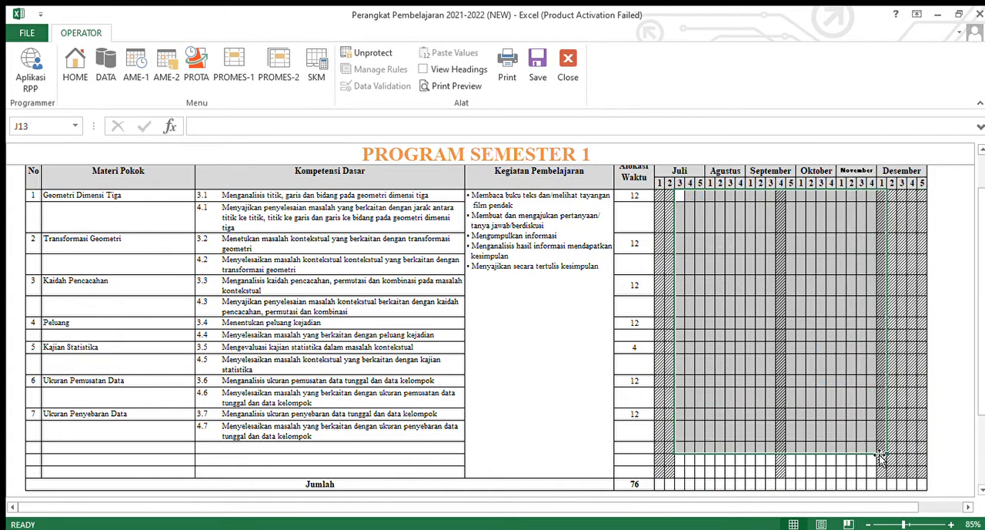
{"action": "left_click", "coordinate": [782, 344]}
{"action": "scroll", "coordinate": [754, 308], "scroll_direction": "up", "scroll_amount": 2}
{"action": "scroll", "coordinate": [726, 303], "scroll_direction": "down", "scroll_amount": 2}
{"action": "scroll", "coordinate": [696, 261], "scroll_direction": "up", "scroll_amount": 2}
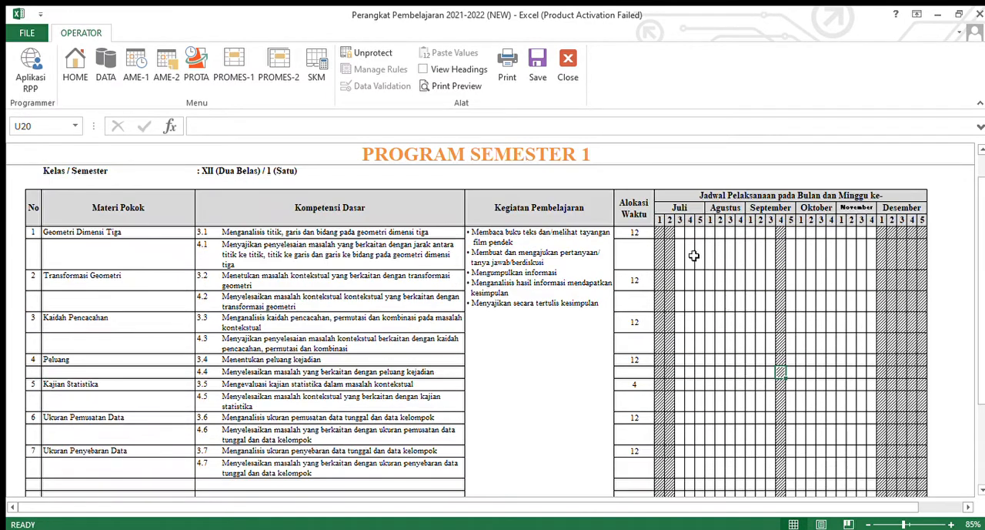
- Schedule KD 3.1 with 4 hours in each of Juli weeks 3, 4 and 5
{"action": "left_click", "coordinate": [680, 234]}
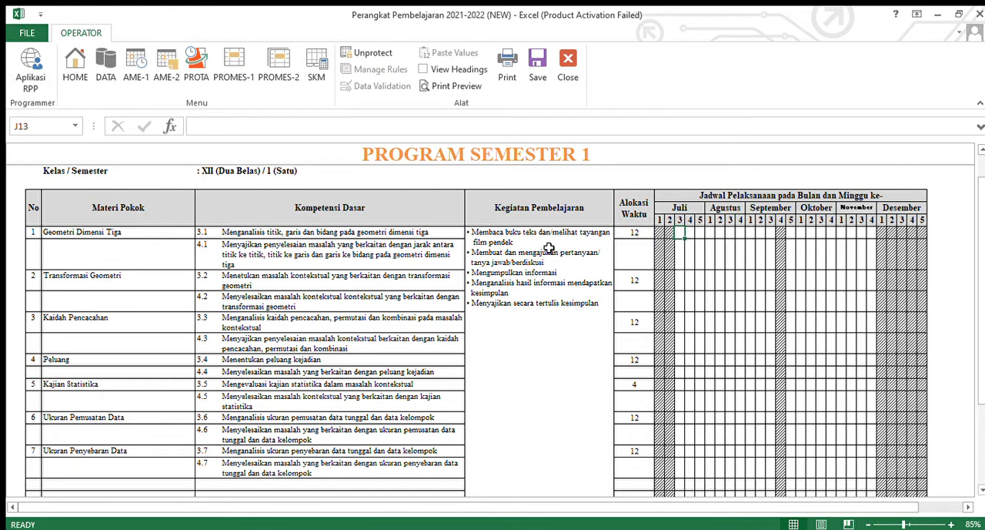
{"action": "type", "text": "4"}
{"action": "key", "text": "Tab"}
{"action": "type", "text": "4"}
{"action": "key", "text": "Tab"}
{"action": "type", "text": "4"}
{"action": "key", "text": "Tab"}
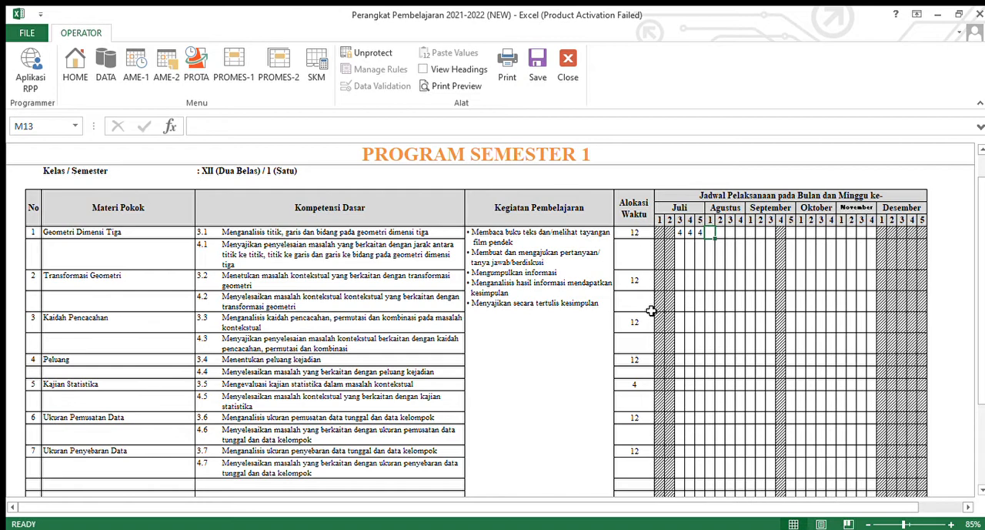
- Check the Juli hours entered for KD 3.1 and the schedule cells beneath them down to the Jumlah row
{"action": "key", "text": "Down"}
{"action": "key", "text": "Down"}
{"action": "key", "text": "Up"}
{"action": "key", "text": "Up"}
{"action": "key", "text": "Up"}
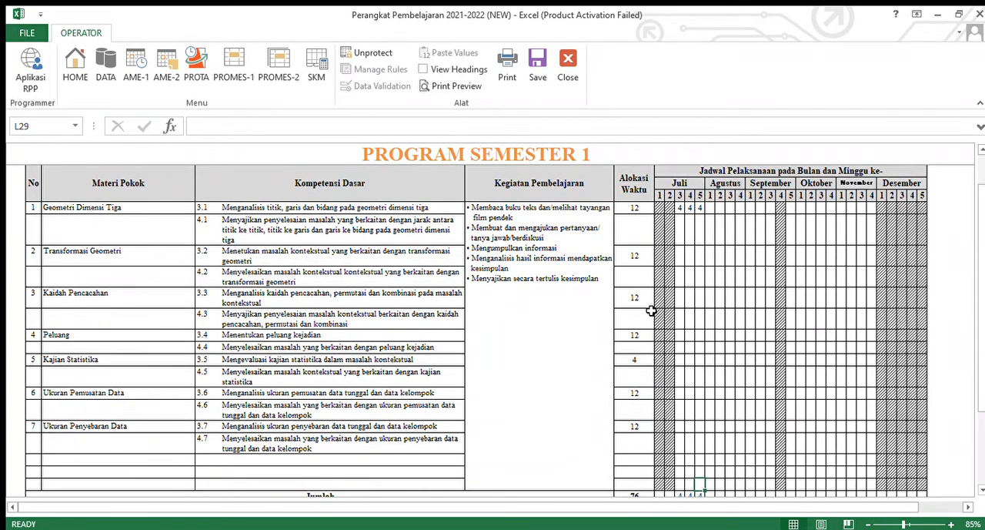
{"action": "left_click", "coordinate": [710, 208]}
{"action": "key", "text": "Left"}
{"action": "key", "text": "Left"}
{"action": "key", "text": "Left"}
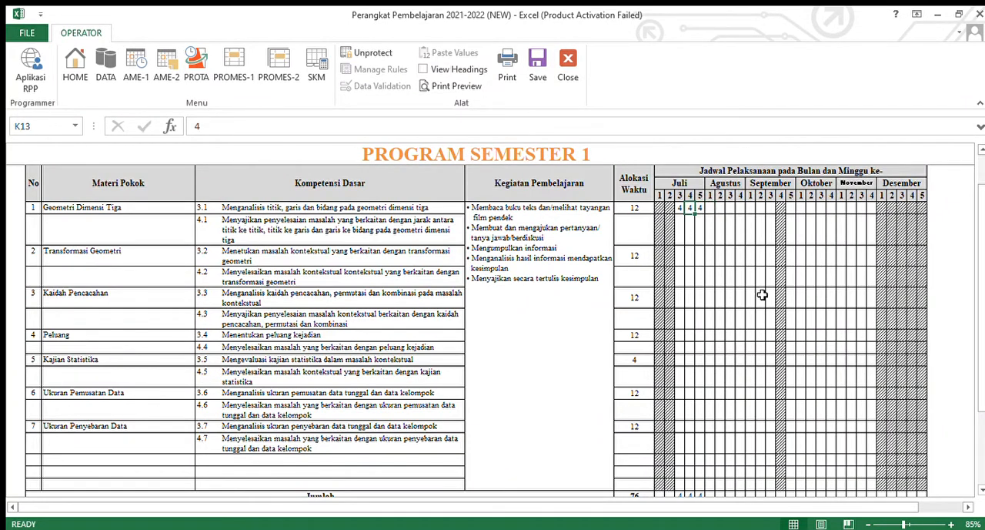
- Schedule KD 3.2 with 4 hours in each of Agustus weeks 1, 2 and 3
{"action": "key", "text": "Right"}
{"action": "key", "text": "Right"}
{"action": "key", "text": "Right"}
{"action": "key", "text": "Down"}
{"action": "key", "text": "Down"}
{"action": "key", "text": "Down"}
{"action": "key", "text": "Up"}
{"action": "key", "text": "Up"}
{"action": "key", "text": "Up"}
{"action": "key", "text": "Down"}
{"action": "key", "text": "Down"}
{"action": "type", "text": "4"}
{"action": "key", "text": "Right"}
{"action": "type", "text": "4"}
{"action": "key", "text": "Right"}
{"action": "type", "text": "4"}
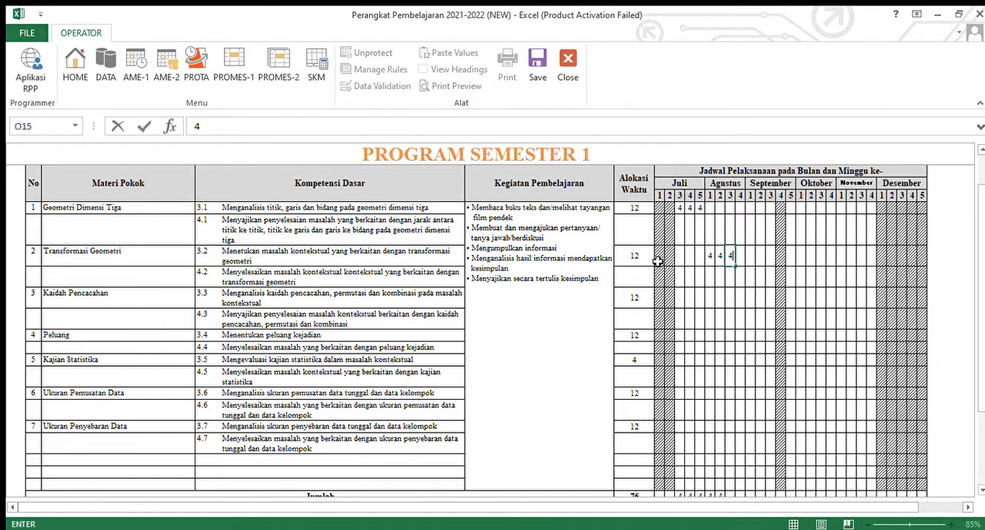
- Schedule KD 3.3 with 4 hours in Agustus week 4 and in September weeks 1 and 2
{"action": "left_click", "coordinate": [740, 258]}
{"action": "left_click", "coordinate": [745, 302]}
{"action": "type", "text": "4"}
{"action": "key", "text": "Right"}
{"action": "type", "text": "4"}
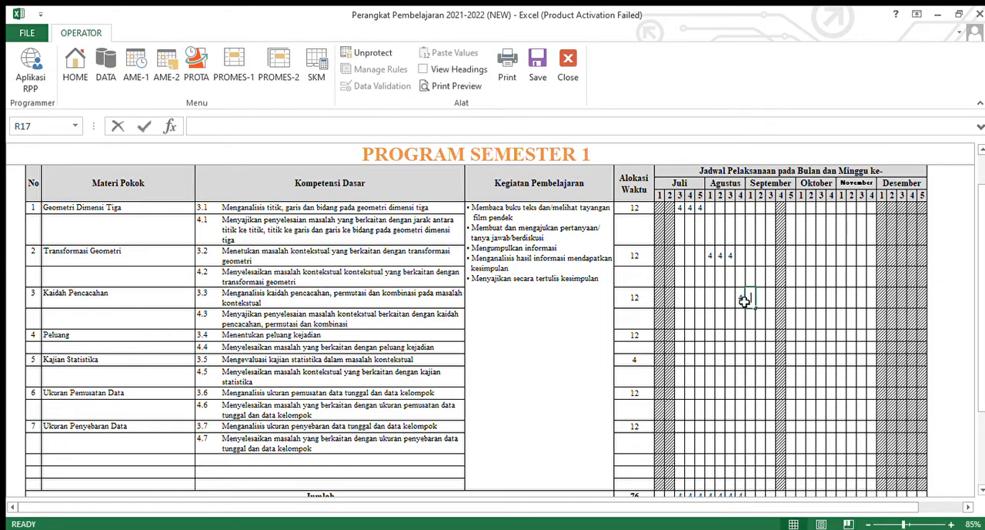
{"action": "key", "text": "Right"}
{"action": "type", "text": "4"}
{"action": "key", "text": "Right"}
- Schedule KD 3.4 with 4 hours in September weeks 3 and 5 and Oktober week 1, skipping the hatched week
{"action": "left_click", "coordinate": [769, 337]}
{"action": "key", "text": "Right"}
{"action": "key", "text": "Right"}
{"action": "type", "text": "4"}
{"action": "key", "text": "Right"}
{"action": "type", "text": "4"}
{"action": "key", "text": "Right"}
{"action": "key", "text": "Down"}
{"action": "key", "text": "Down"}
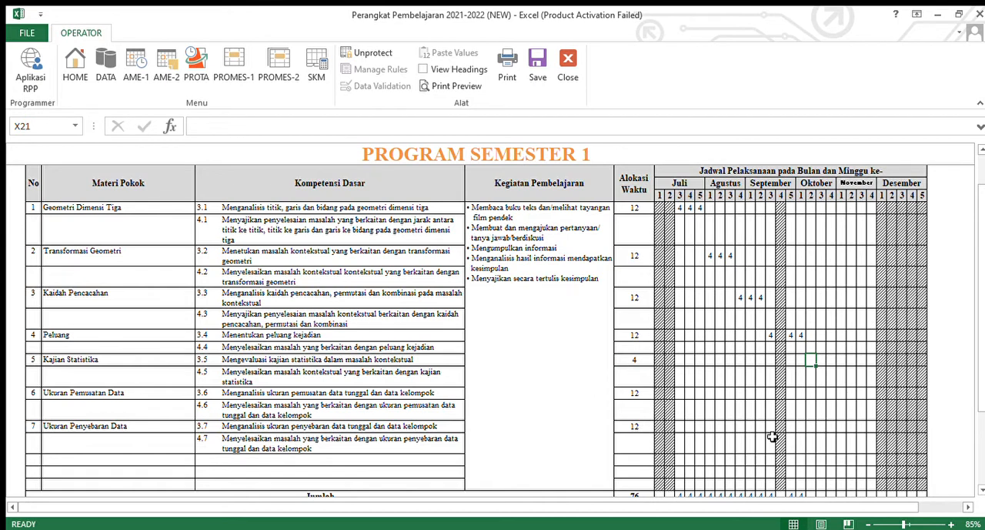
- Enter 4 hours for KD 3.5 in Oktober week 2, and 4 each for KD 3.6 in Oktober weeks 3–4 and November week 1
{"action": "type", "text": "4"}
{"action": "key", "text": "Tab"}
{"action": "key", "text": "Down"}
{"action": "key", "text": "Down"}
{"action": "type", "text": "3.4"}
{"action": "key", "text": "Tab"}
{"action": "type", "text": "4"}
{"action": "key", "text": "Tab"}
{"action": "type", "text": "4"}
{"action": "key", "text": "Tab"}
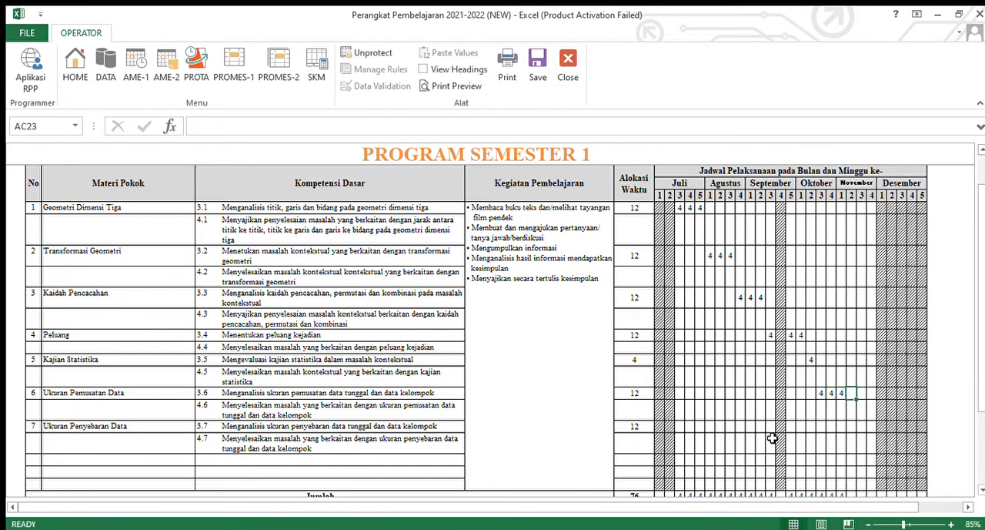
- Schedule KD 3.7 with 4 hours in each of November weeks 2, 3 and 4
{"action": "key", "text": "Down"}
{"action": "key", "text": "Down"}
{"action": "type", "text": "4"}
{"action": "key", "text": "Tab"}
{"action": "type", "text": "4"}
{"action": "key", "text": "Tab"}
{"action": "type", "text": "4"}
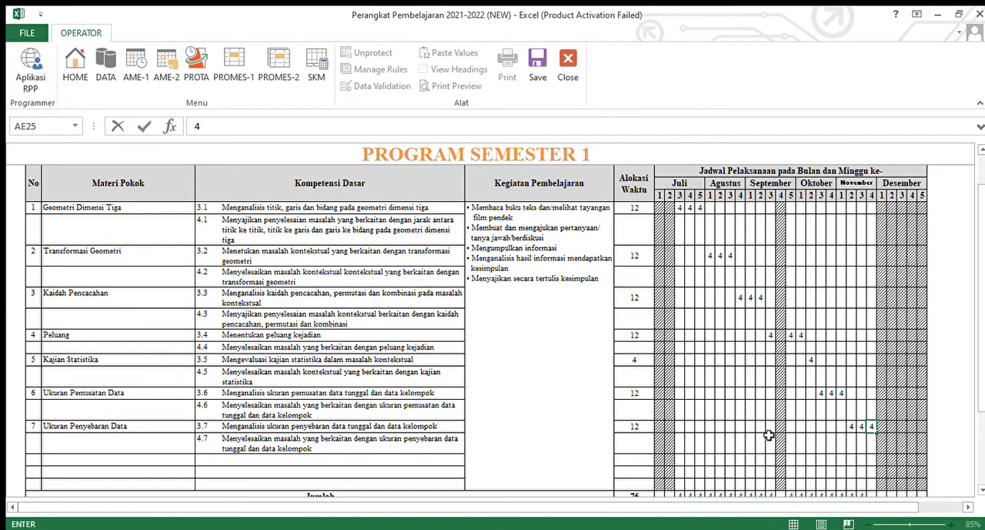
- Highlight the completed schedule for KD 3.1 through 4.7, and examine the hatched cells of Juli weeks 1 and 2
{"action": "left_click_drag", "start_coordinate": [661, 208], "coordinate": [926, 453]}
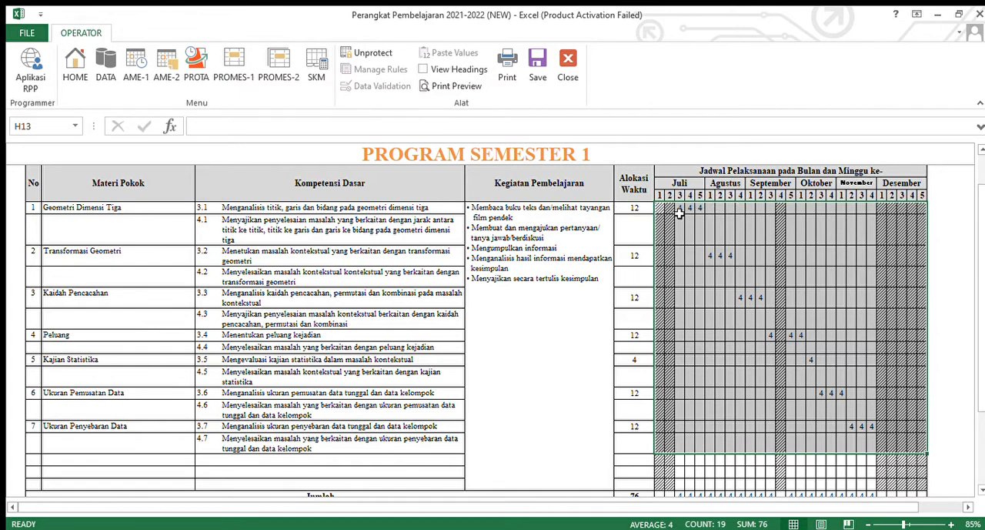
{"action": "left_click", "coordinate": [661, 208]}
{"action": "left_click_drag", "start_coordinate": [662, 208], "coordinate": [671, 209]}
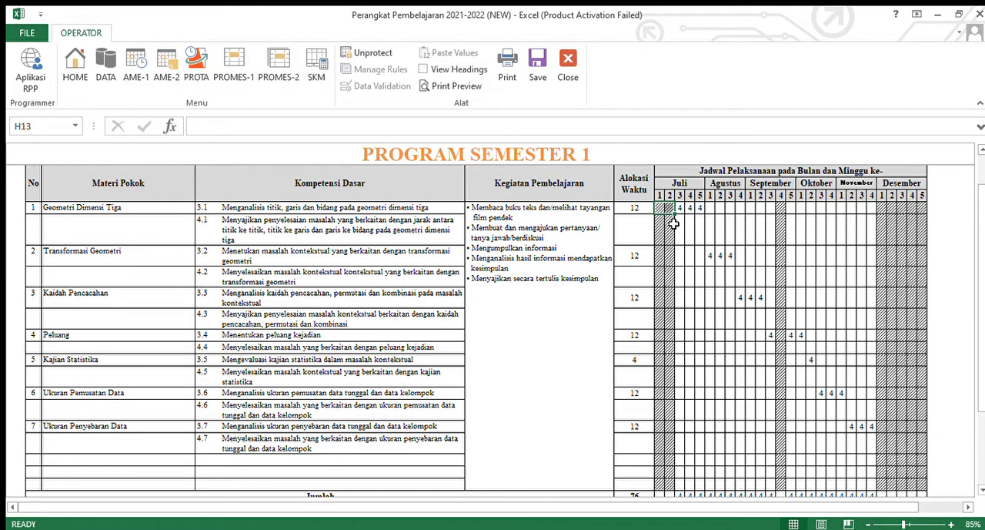
{"action": "scroll", "coordinate": [870, 415], "scroll_direction": "down", "scroll_amount": 2}
{"action": "scroll", "coordinate": [864, 388], "scroll_direction": "up", "scroll_amount": 1}
{"action": "scroll", "coordinate": [683, 198], "scroll_direction": "up", "scroll_amount": 1}
- Examine the weekly schedule cells in the KD 4.1 row from Juli week 3 through November week 4
{"action": "left_click", "coordinate": [680, 228]}
{"action": "key", "text": "Right"}
{"action": "key", "text": "Right"}
{"action": "key", "text": "Right"}
{"action": "key", "text": "Right"}
{"action": "key", "text": "Right"}
{"action": "key", "text": "Right"}
{"action": "key", "text": "Right"}
{"action": "key", "text": "Right"}
{"action": "key", "text": "Right"}
{"action": "key", "text": "Right"}
{"action": "key", "text": "Right"}
{"action": "key", "text": "Right"}
{"action": "key", "text": "Right"}
{"action": "key", "text": "Right"}
{"action": "key", "text": "Right"}
{"action": "key", "text": "Right"}
{"action": "key", "text": "Right"}
{"action": "key", "text": "Right"}
{"action": "key", "text": "Right"}
{"action": "key", "text": "Right"}
{"action": "key", "text": "Right"}
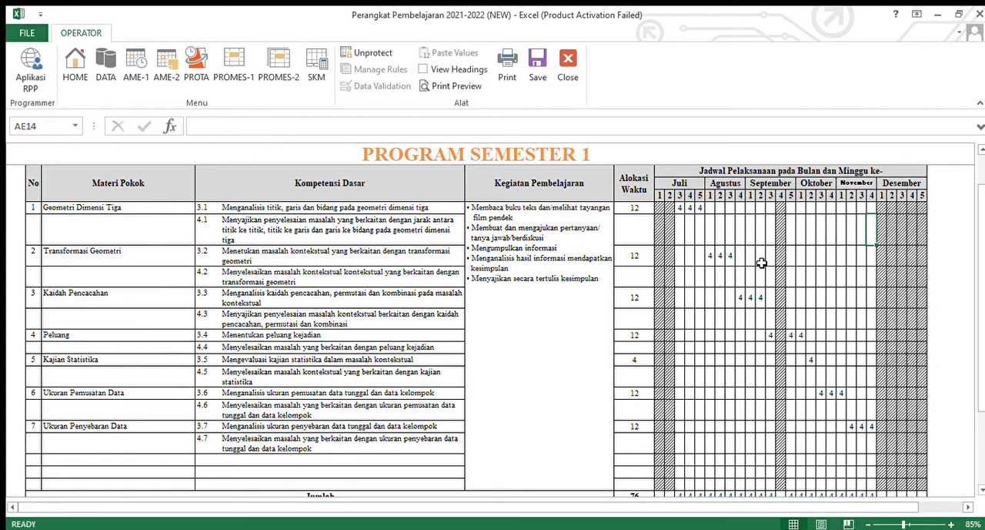
- Review the completed Semester 1 program and open the Semester 2 program sheet
{"action": "scroll", "coordinate": [762, 266], "scroll_direction": "down", "scroll_amount": 3}
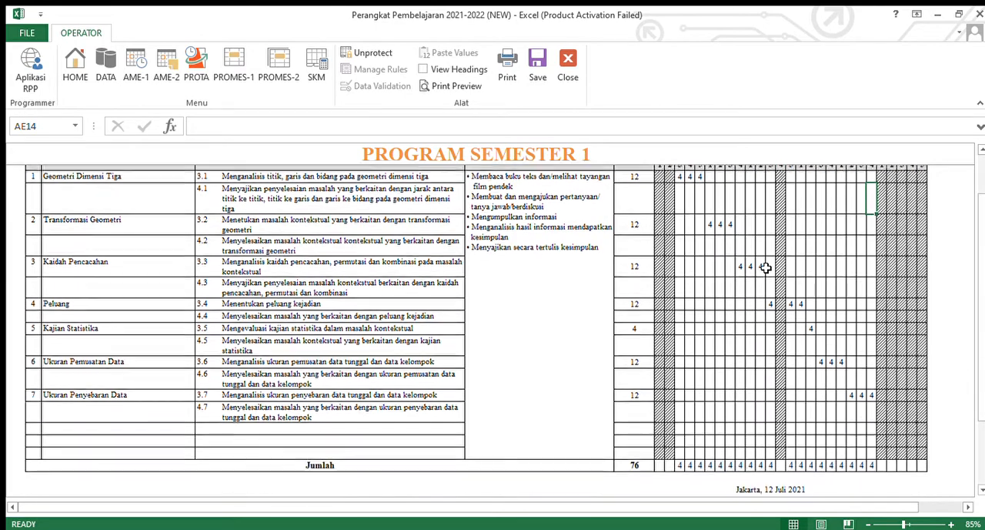
{"action": "scroll", "coordinate": [771, 266], "scroll_direction": "up", "scroll_amount": 3}
{"action": "scroll", "coordinate": [771, 266], "scroll_direction": "up", "scroll_amount": 3}
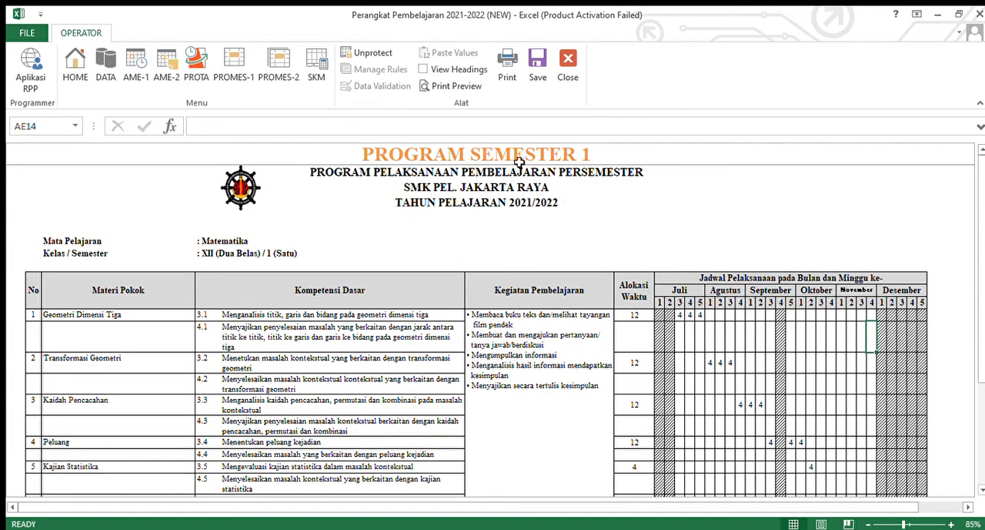
{"action": "left_click", "coordinate": [296, 86]}
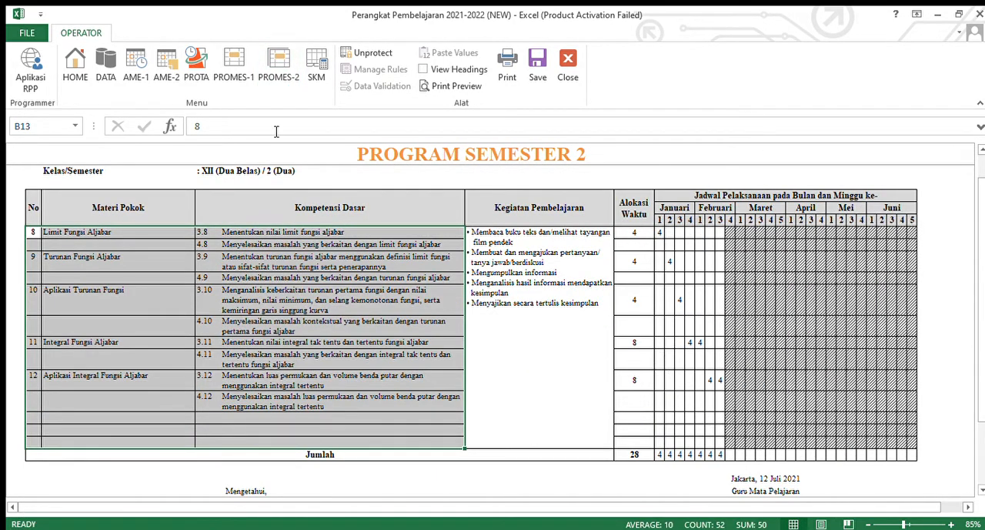
- Open the Standar Ketuntasan Minimum sheet, look through it and highlight the four criteria scores of KD 3.1
{"action": "left_click", "coordinate": [320, 77]}
{"action": "scroll", "coordinate": [531, 358], "scroll_direction": "down", "scroll_amount": 4}
{"action": "scroll", "coordinate": [333, 375], "scroll_direction": "up", "scroll_amount": 4}
{"action": "scroll", "coordinate": [297, 363], "scroll_direction": "down", "scroll_amount": 4}
{"action": "scroll", "coordinate": [385, 285], "scroll_direction": "up", "scroll_amount": 4}
{"action": "left_click_drag", "start_coordinate": [394, 236], "coordinate": [501, 237]}
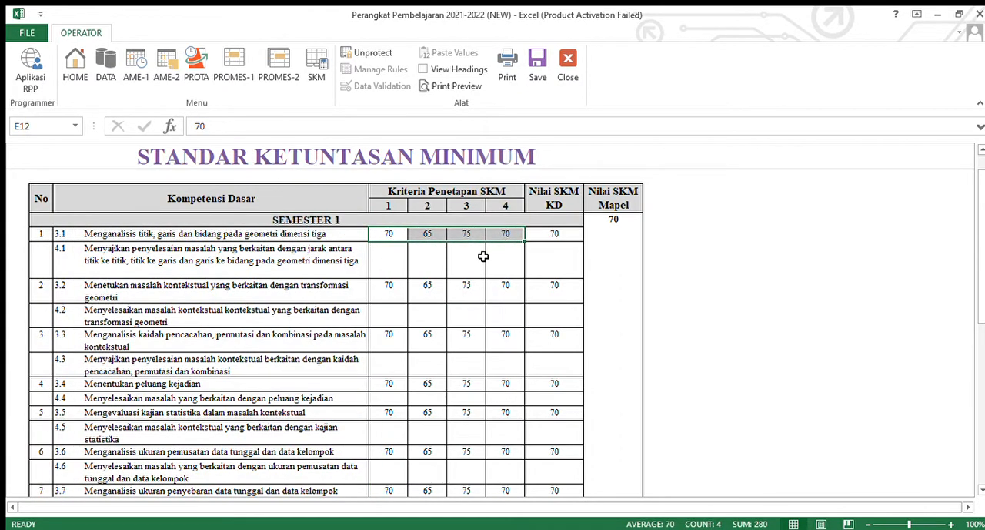
- Examine the criteria scores, Nilai SKM KD and Nilai SKM Mapel columns across the Semester 1 and Semester 2 sections
{"action": "scroll", "coordinate": [426, 265], "scroll_direction": "up", "scroll_amount": 2}
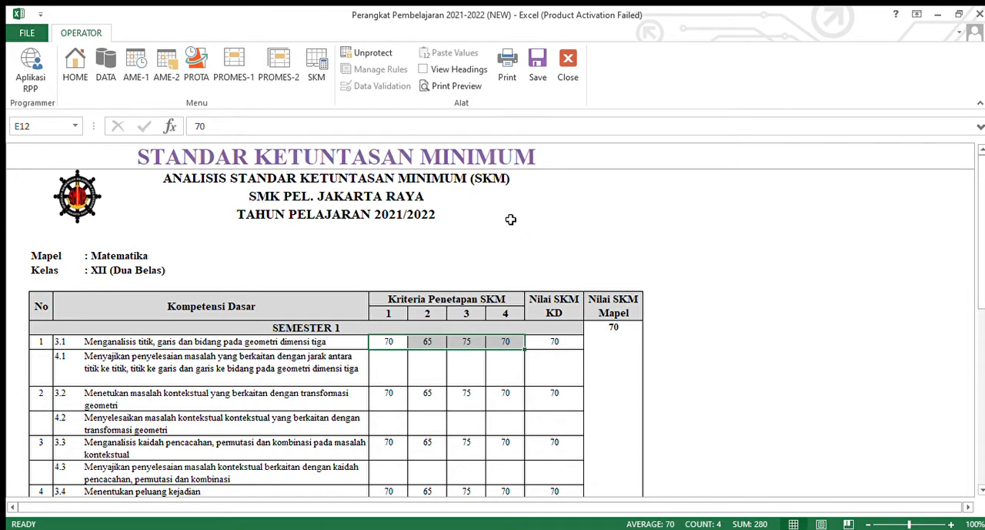
{"action": "scroll", "coordinate": [510, 219], "scroll_direction": "down", "scroll_amount": 3}
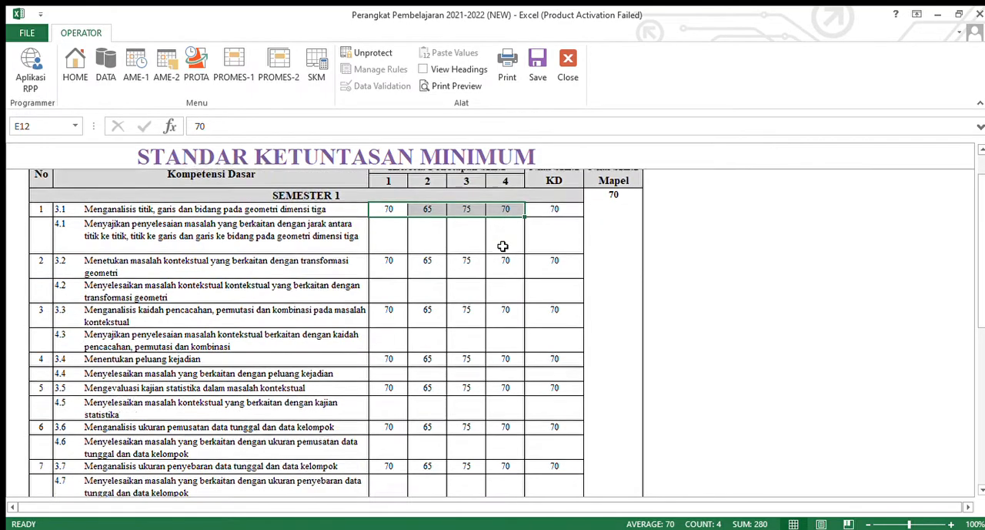
{"action": "scroll", "coordinate": [462, 253], "scroll_direction": "down", "scroll_amount": 1}
{"action": "scroll", "coordinate": [486, 311], "scroll_direction": "up", "scroll_amount": 2}
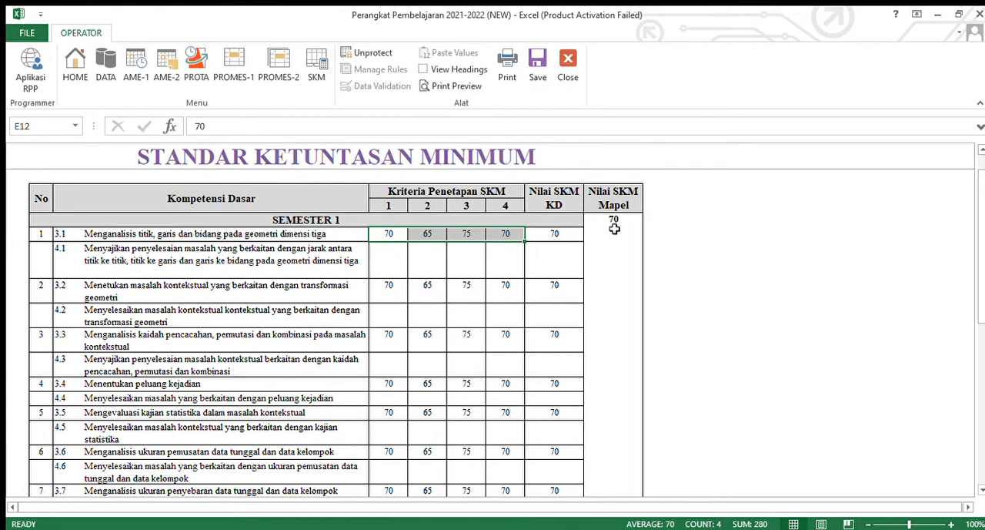
{"action": "scroll", "coordinate": [351, 245], "scroll_direction": "down", "scroll_amount": 1}
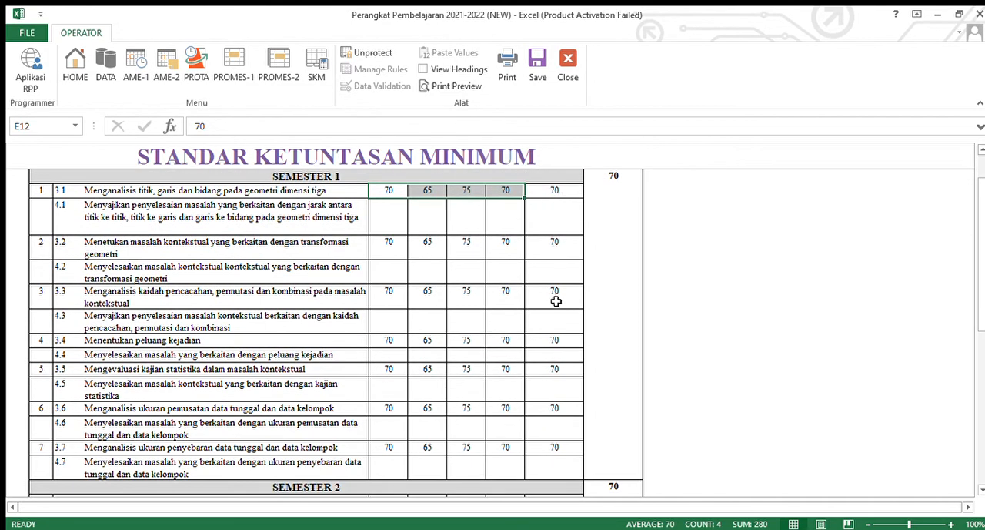
{"action": "scroll", "coordinate": [606, 353], "scroll_direction": "up", "scroll_amount": 1}
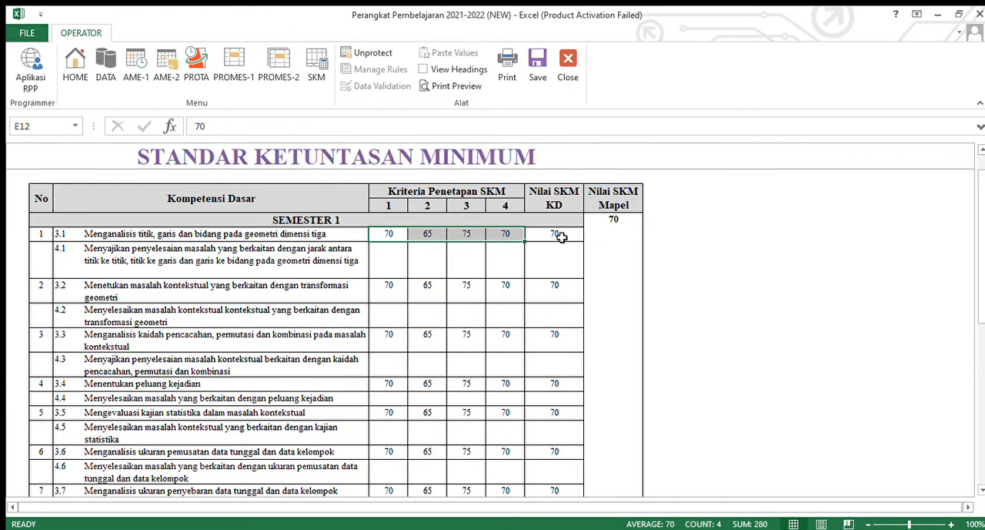
{"action": "left_click", "coordinate": [463, 238]}
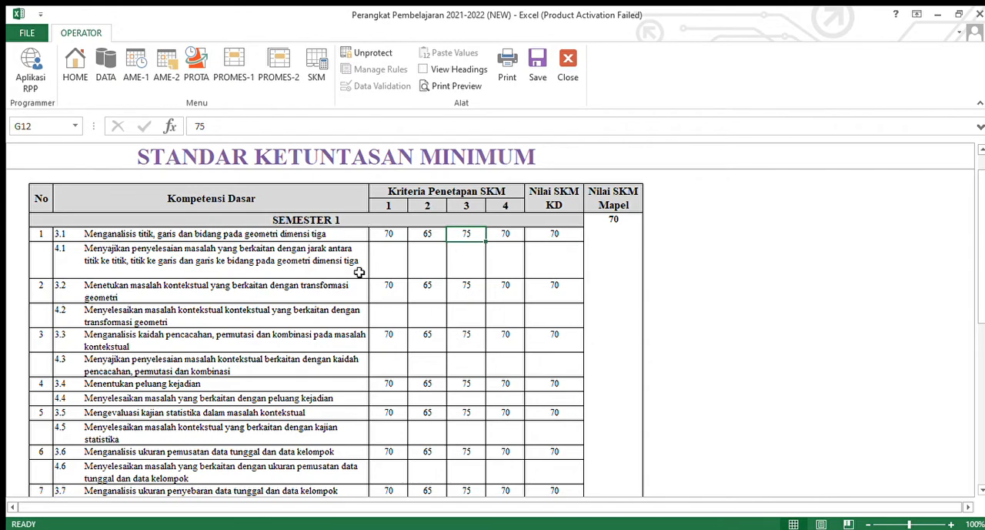
{"action": "scroll", "coordinate": [335, 347], "scroll_direction": "down", "scroll_amount": 2}
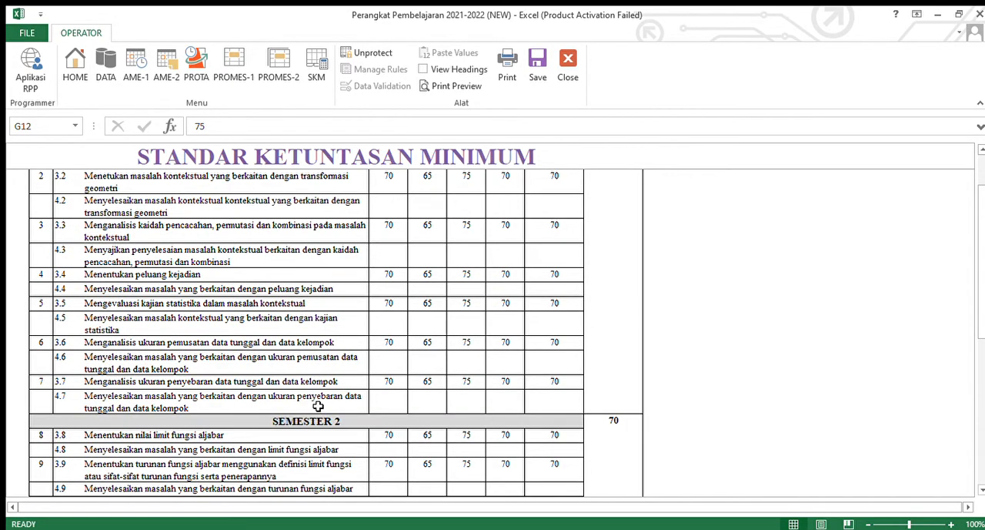
{"action": "scroll", "coordinate": [317, 406], "scroll_direction": "up", "scroll_amount": 2}
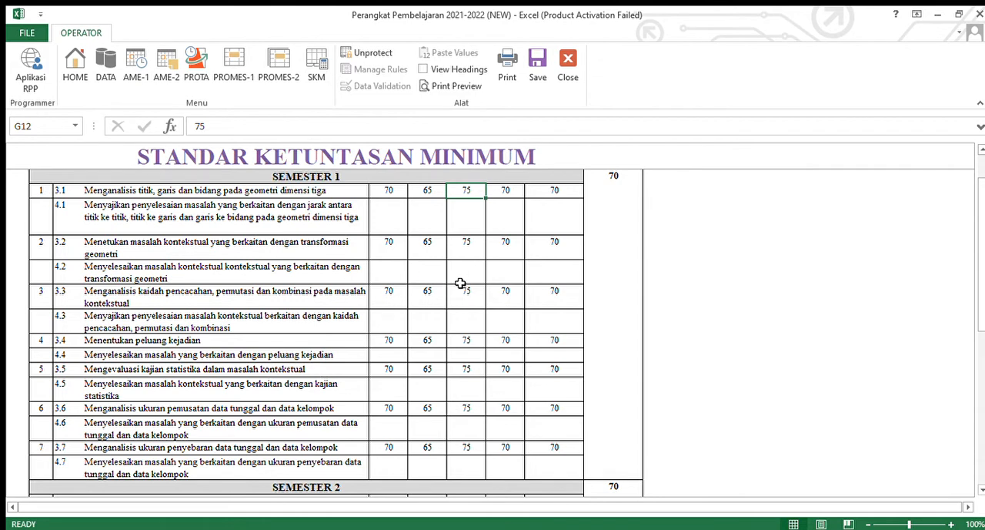
- For KD 3.2, set criterion 2 to 60 and criterion 1 to 65, and highlight its four criteria scores
{"action": "left_click", "coordinate": [402, 249]}
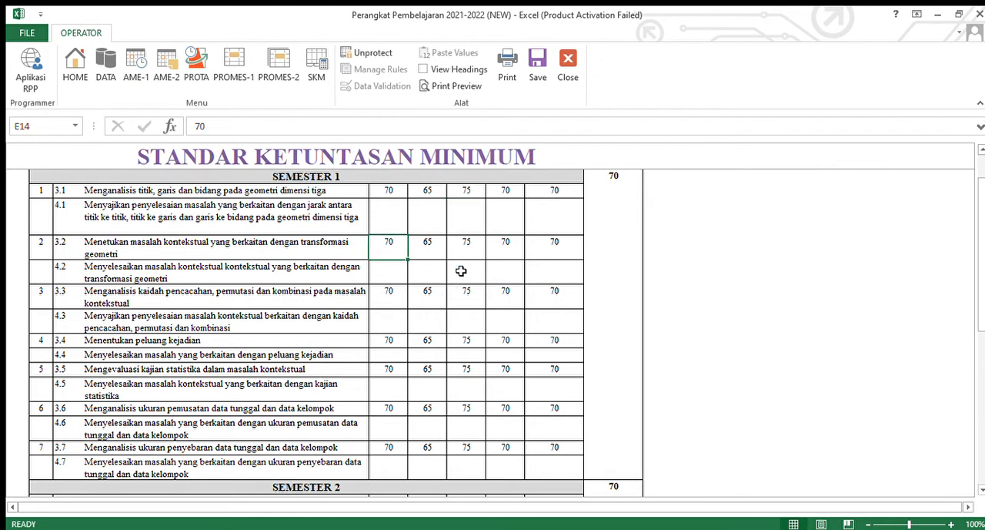
{"action": "scroll", "coordinate": [462, 273], "scroll_direction": "up", "scroll_amount": 1}
{"action": "left_click", "coordinate": [425, 283]}
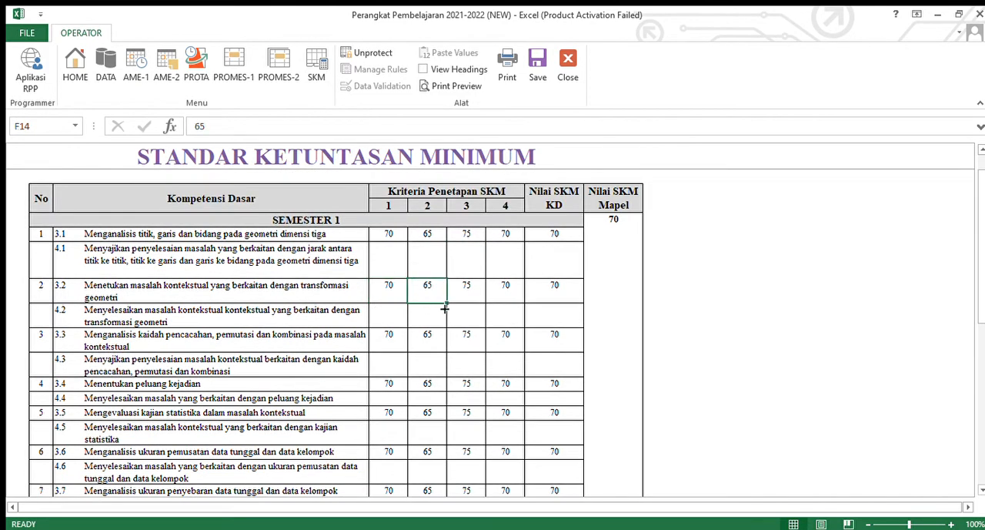
{"action": "type", "text": "60"}
{"action": "left_click", "coordinate": [489, 339]}
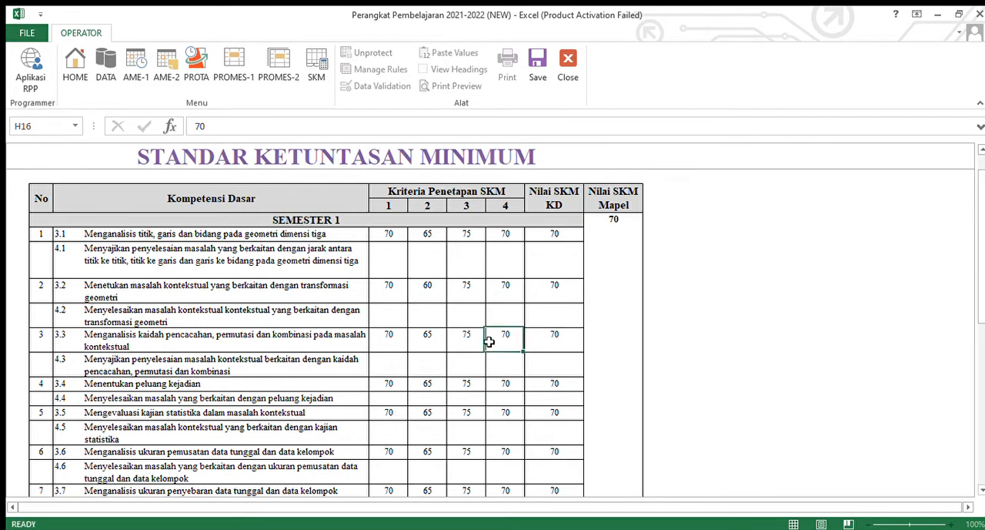
{"action": "left_click", "coordinate": [462, 296]}
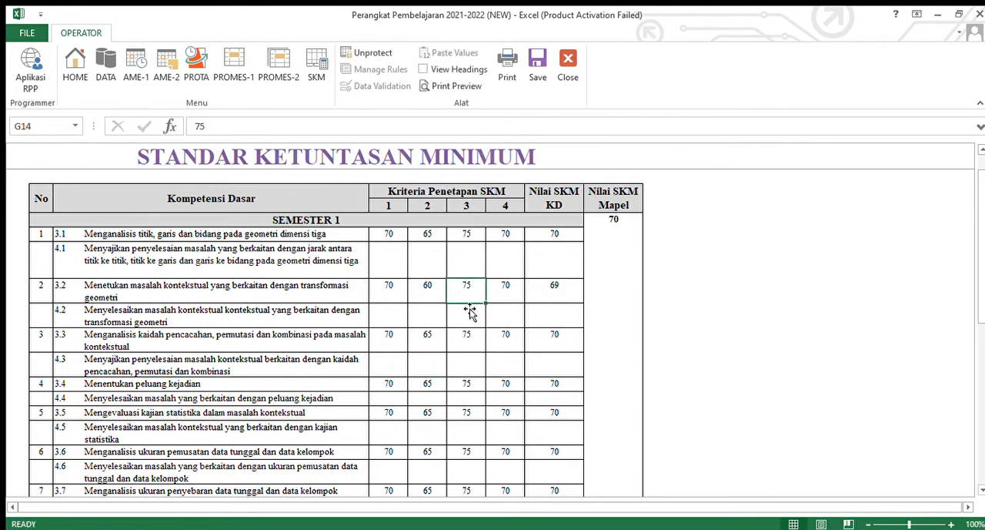
{"action": "left_click", "coordinate": [388, 286]}
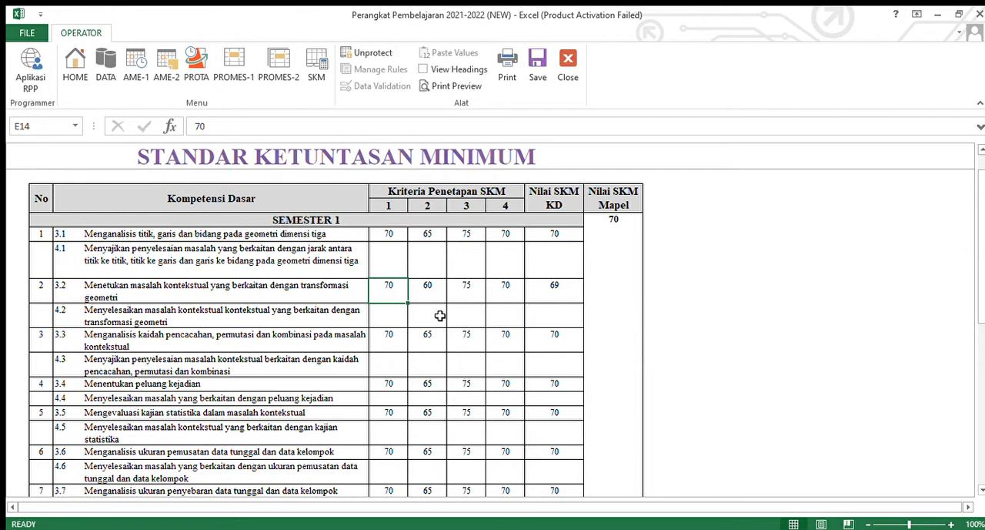
{"action": "type", "text": "65"}
{"action": "key", "text": "ctrl+Return"}
{"action": "left_click_drag", "start_coordinate": [389, 293], "coordinate": [510, 288]}
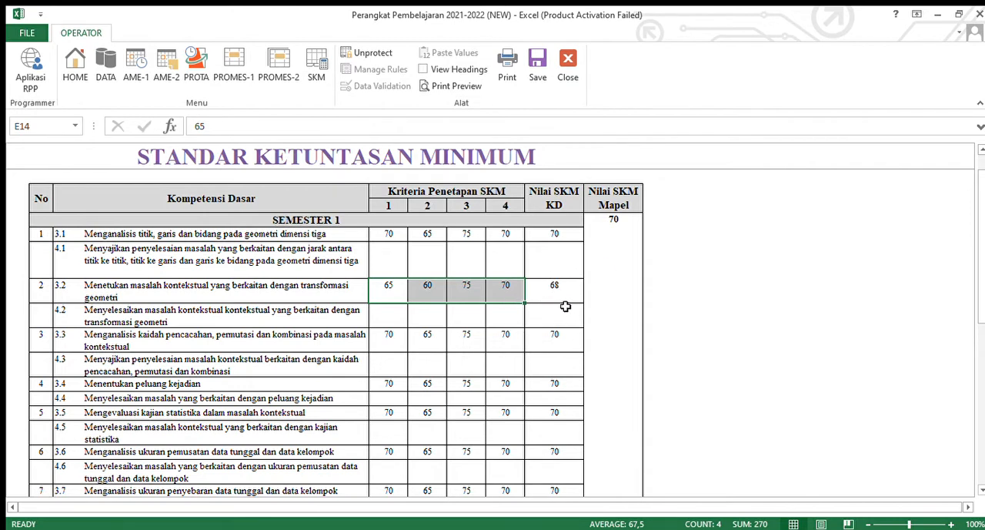
- For KD 3.5, set criterion 1 to 75 and criterion 2 to 70
{"action": "scroll", "coordinate": [525, 359], "scroll_direction": "down", "scroll_amount": 1}
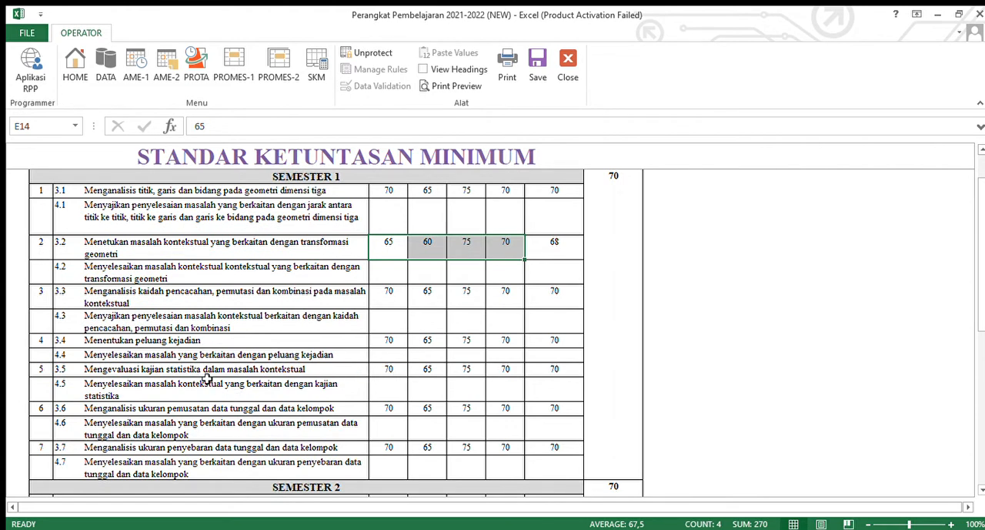
{"action": "left_click", "coordinate": [394, 370]}
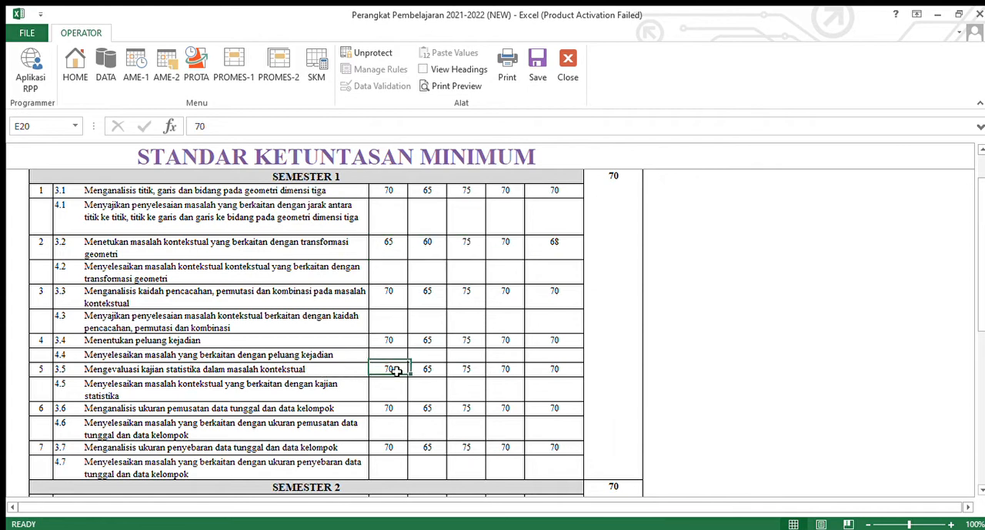
{"action": "type", "text": "75"}
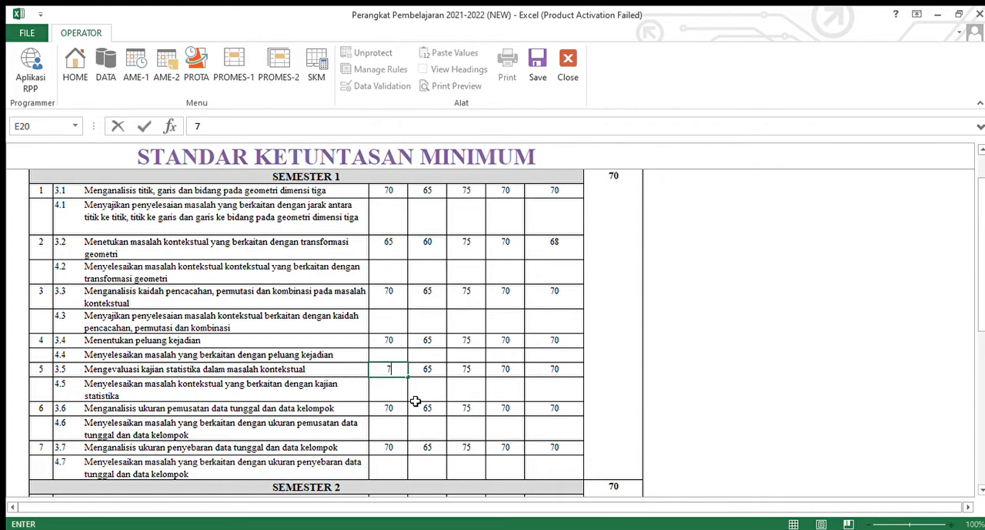
{"action": "left_click", "coordinate": [425, 371]}
{"action": "type", "text": "70"}
{"action": "left_click", "coordinate": [502, 345]}
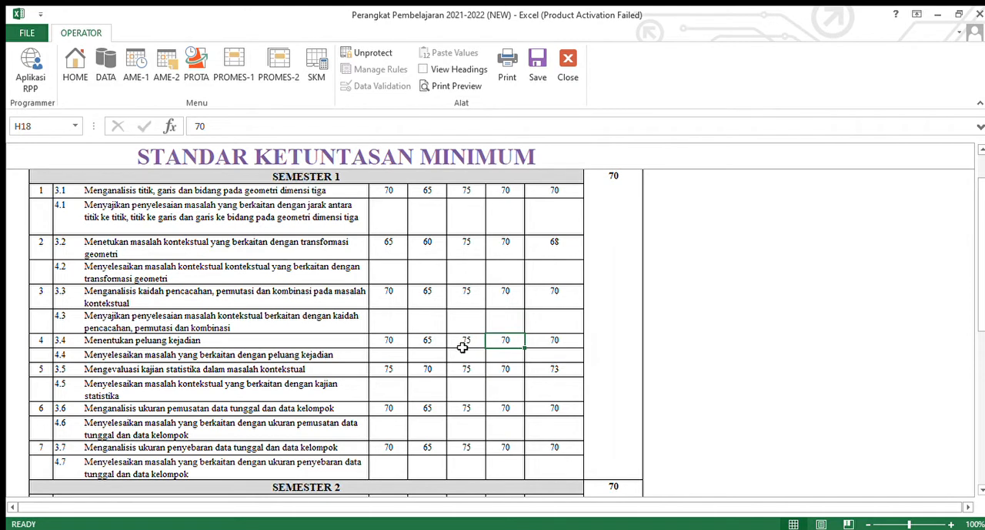
{"action": "key", "text": "ctrl+z"}
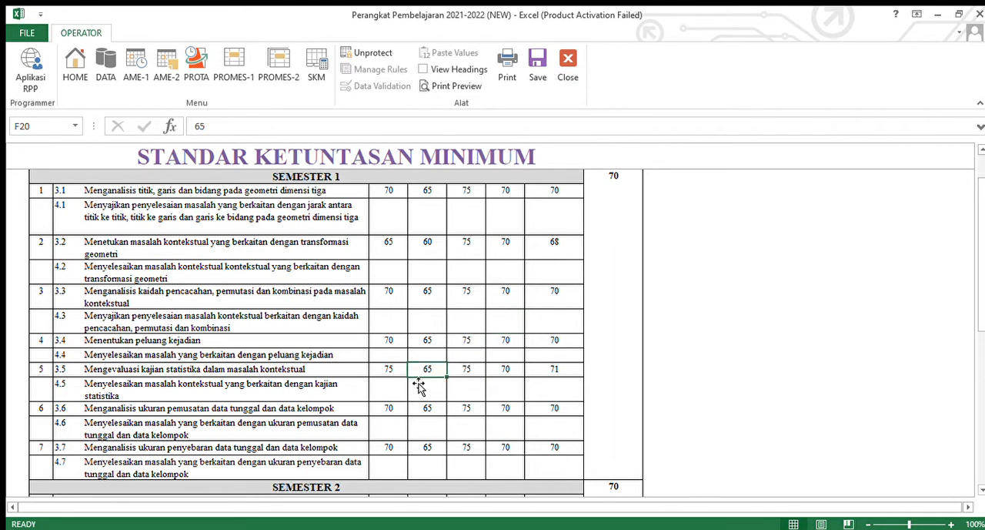
{"action": "type", "text": "70"}
{"action": "left_click", "coordinate": [462, 369]}
- Compare KD 3.5's four criteria scores with its Nilai SKM KD, and highlight the first two criteria cells of KD 3.1 and 4.1
{"action": "scroll", "coordinate": [575, 353], "scroll_direction": "up", "scroll_amount": 1}
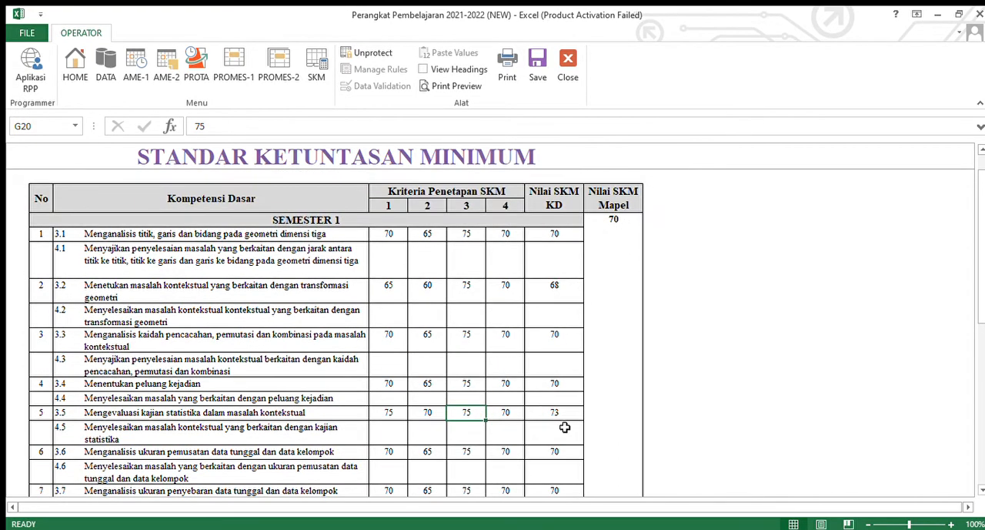
{"action": "scroll", "coordinate": [556, 416], "scroll_direction": "down", "scroll_amount": 1}
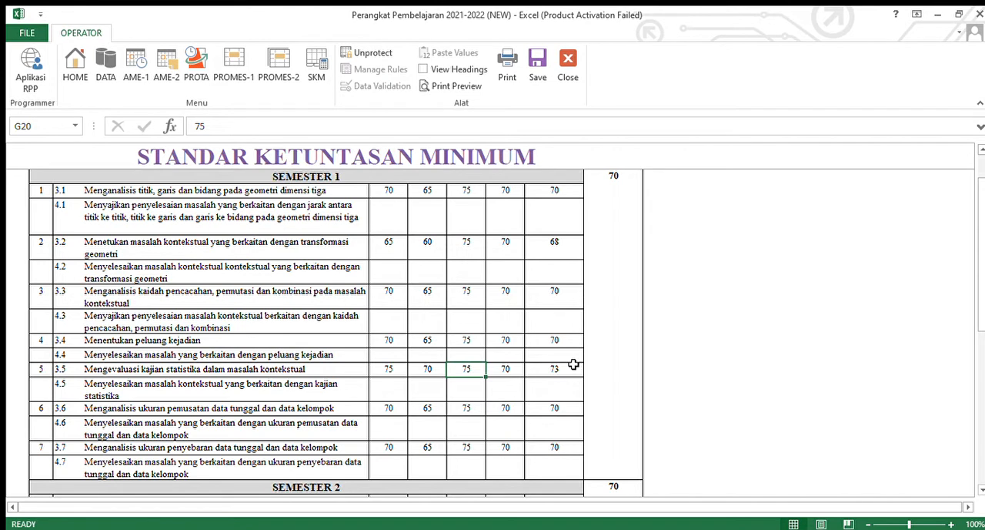
{"action": "left_click_drag", "start_coordinate": [387, 370], "coordinate": [507, 371]}
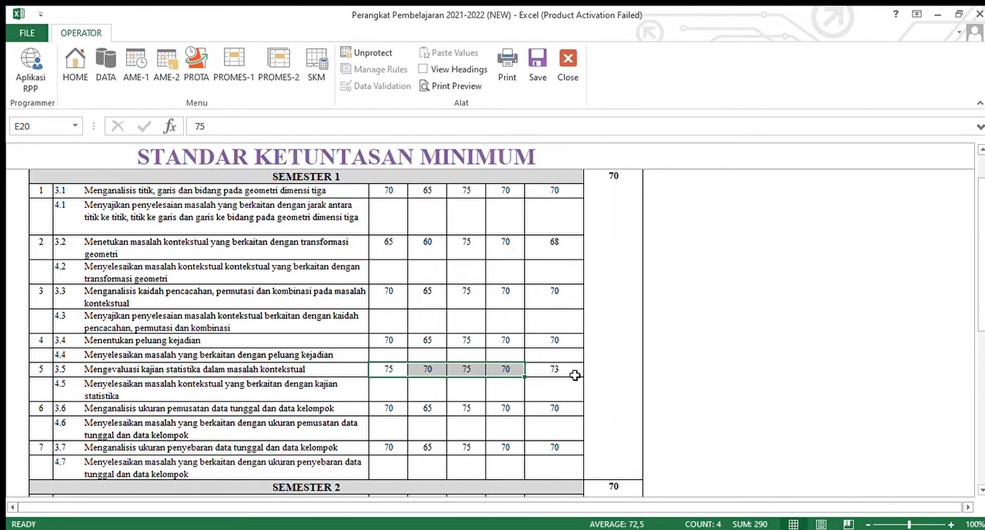
{"action": "scroll", "coordinate": [541, 323], "scroll_direction": "up", "scroll_amount": 2}
{"action": "scroll", "coordinate": [539, 327], "scroll_direction": "down", "scroll_amount": 1}
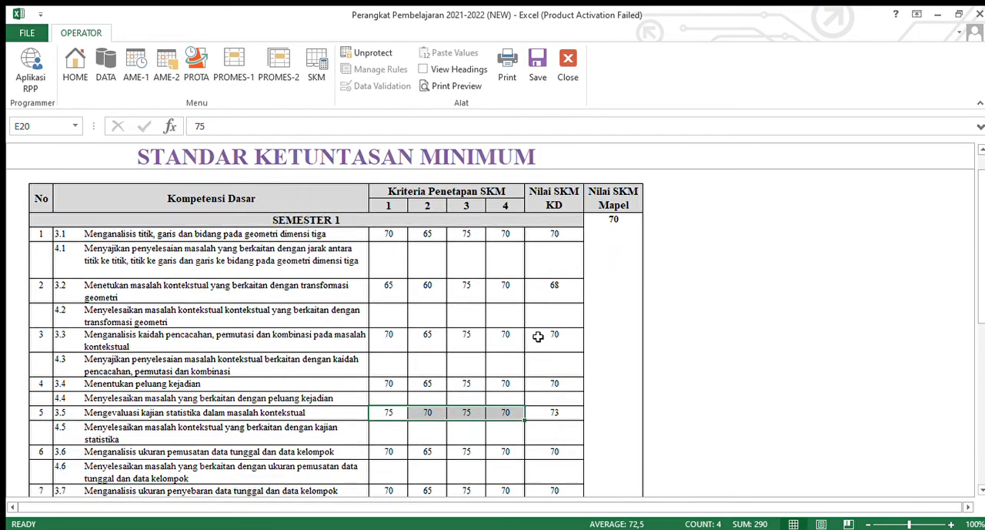
{"action": "scroll", "coordinate": [461, 325], "scroll_direction": "down", "scroll_amount": 1}
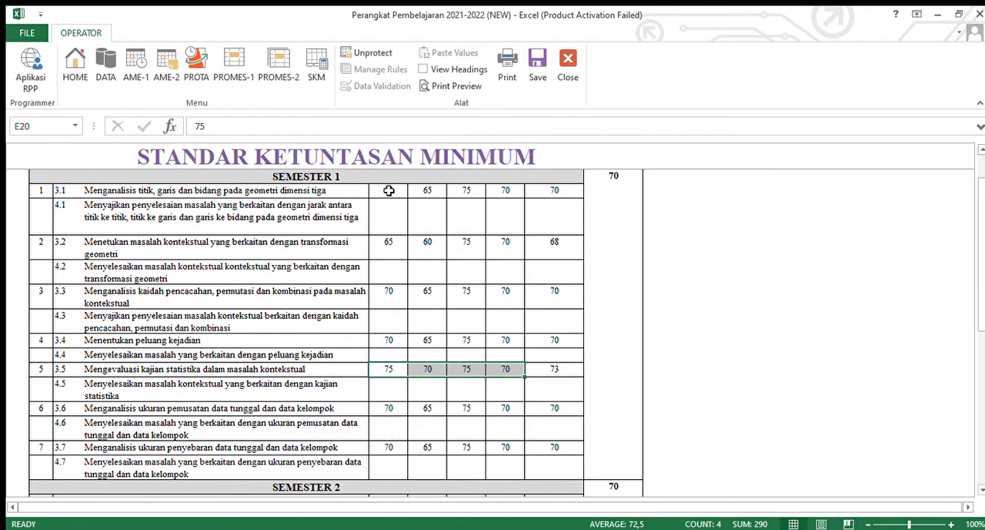
{"action": "left_click_drag", "start_coordinate": [390, 190], "coordinate": [424, 228]}
{"action": "scroll", "coordinate": [420, 238], "scroll_direction": "up", "scroll_amount": 2}
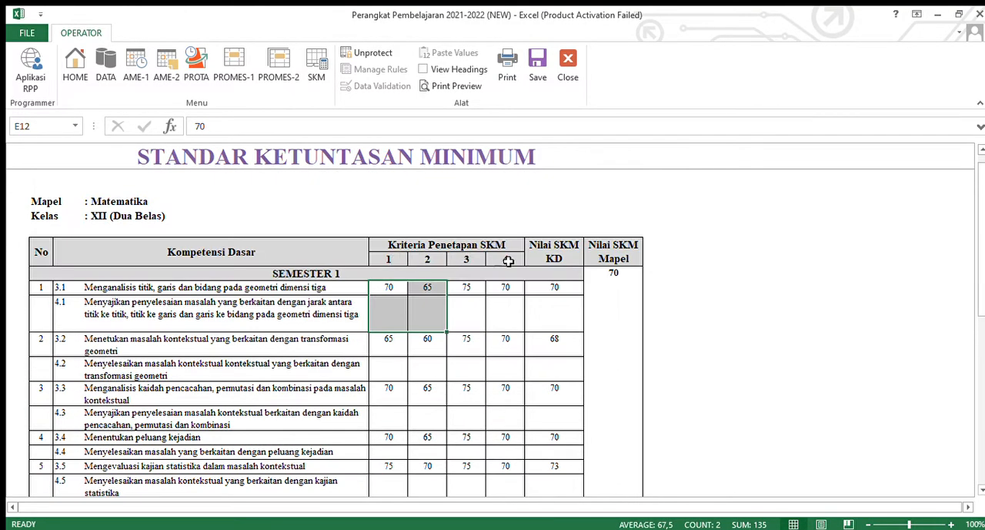
- Examine the Keterangan table's Tinggi, Sedang and Rendah ranges for the four criteria alongside the competency scores
{"action": "scroll", "coordinate": [504, 277], "scroll_direction": "down", "scroll_amount": 10}
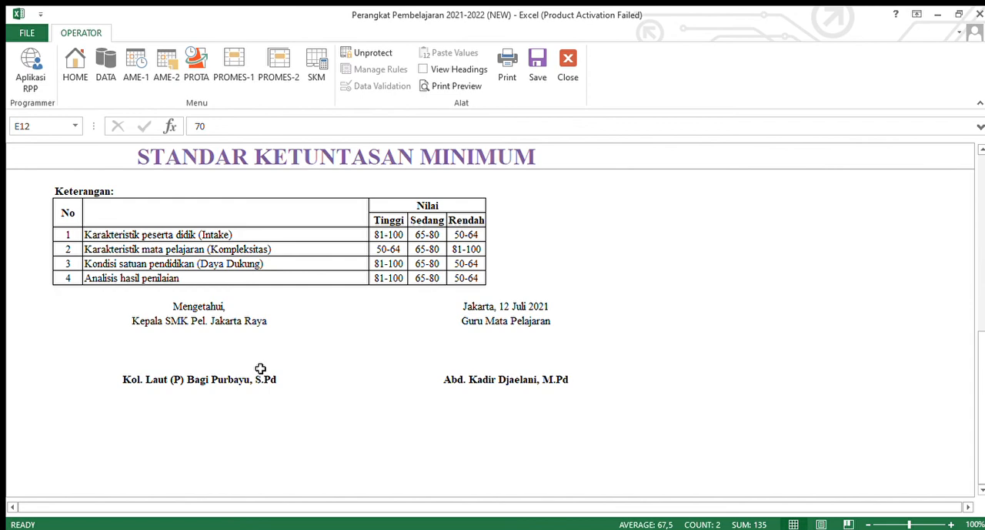
{"action": "scroll", "coordinate": [439, 381], "scroll_direction": "up", "scroll_amount": 2}
{"action": "scroll", "coordinate": [429, 383], "scroll_direction": "down", "scroll_amount": 1}
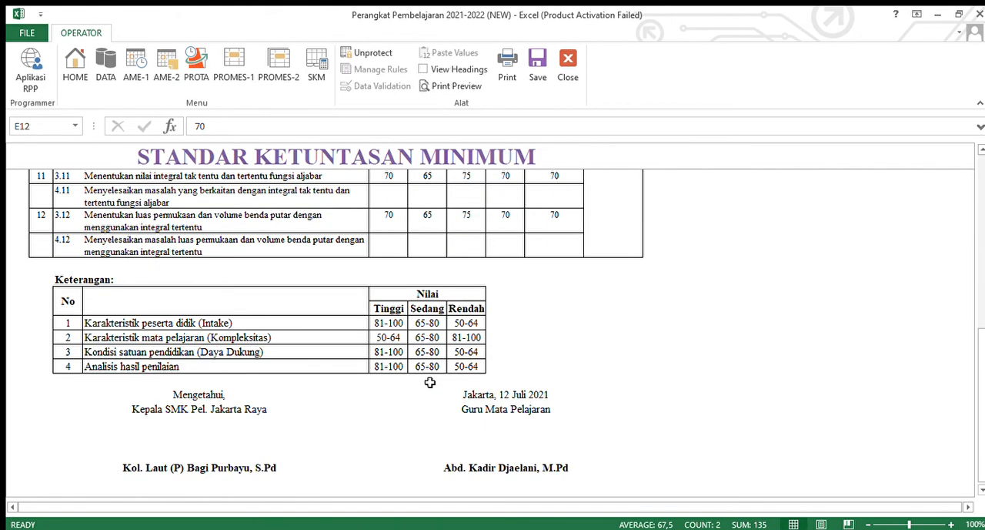
{"action": "scroll", "coordinate": [430, 382], "scroll_direction": "up", "scroll_amount": 10}
{"action": "scroll", "coordinate": [377, 357], "scroll_direction": "down", "scroll_amount": 3}
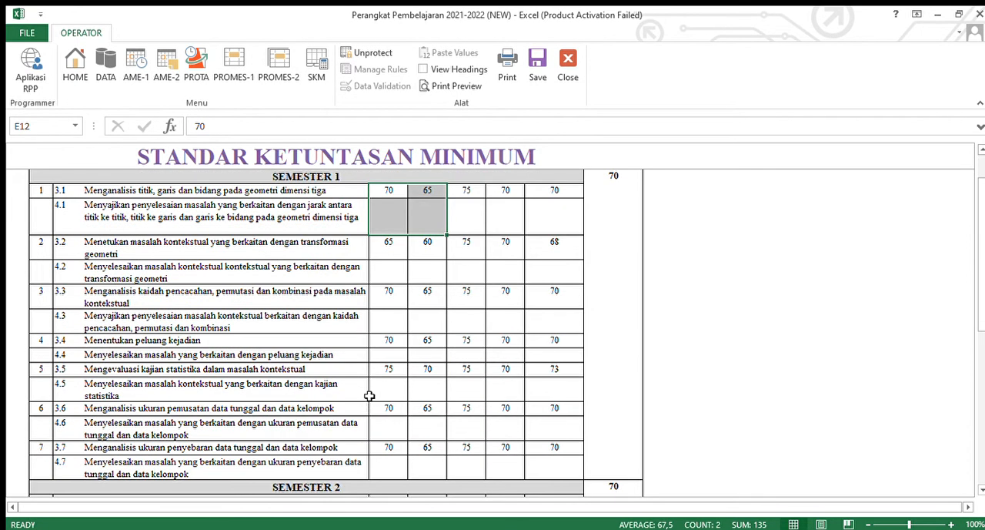
{"action": "scroll", "coordinate": [369, 396], "scroll_direction": "down", "scroll_amount": 7}
{"action": "scroll", "coordinate": [378, 370], "scroll_direction": "up", "scroll_amount": 2}
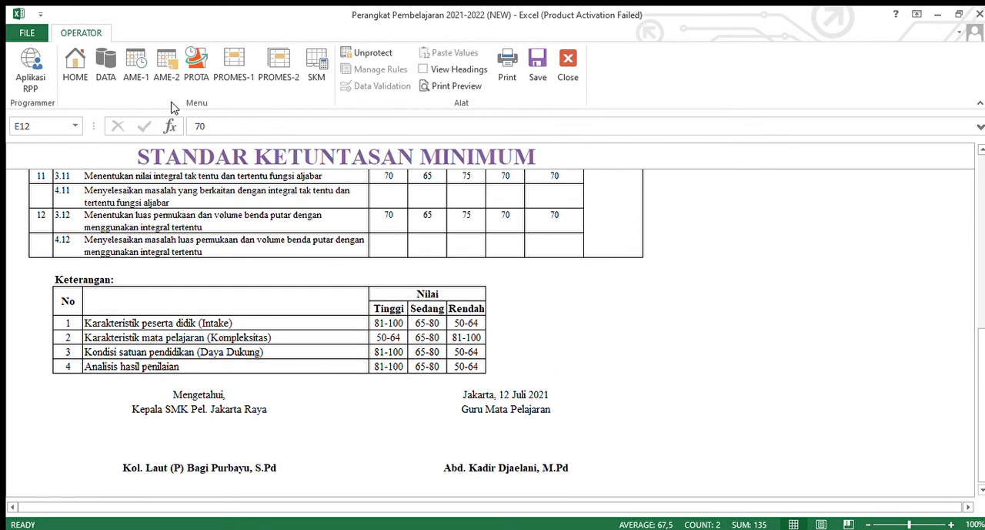
{"action": "scroll", "coordinate": [388, 306], "scroll_direction": "up", "scroll_amount": 10}
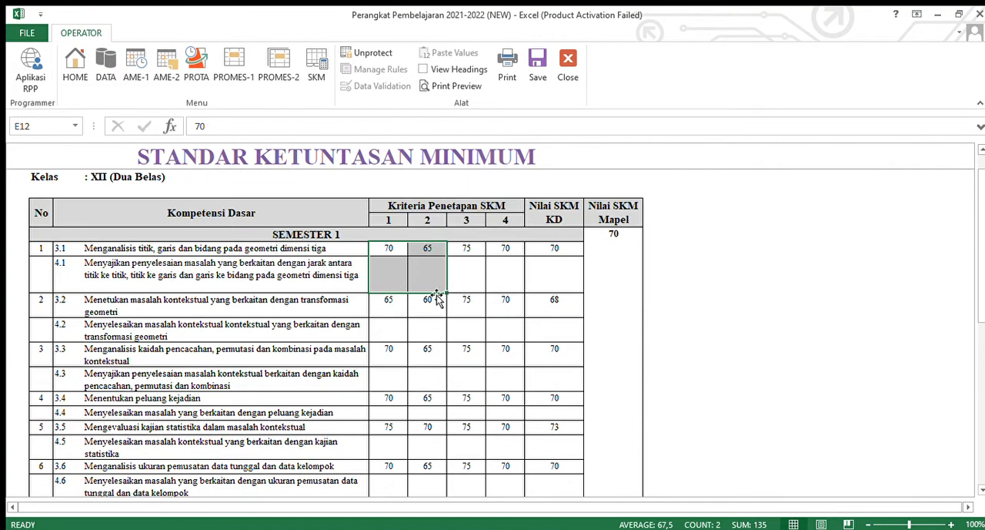
- Save the workbook with the updated SKM scores and return to the main menu sheet
{"action": "scroll", "coordinate": [575, 352], "scroll_direction": "down", "scroll_amount": 3}
{"action": "left_click", "coordinate": [435, 297]}
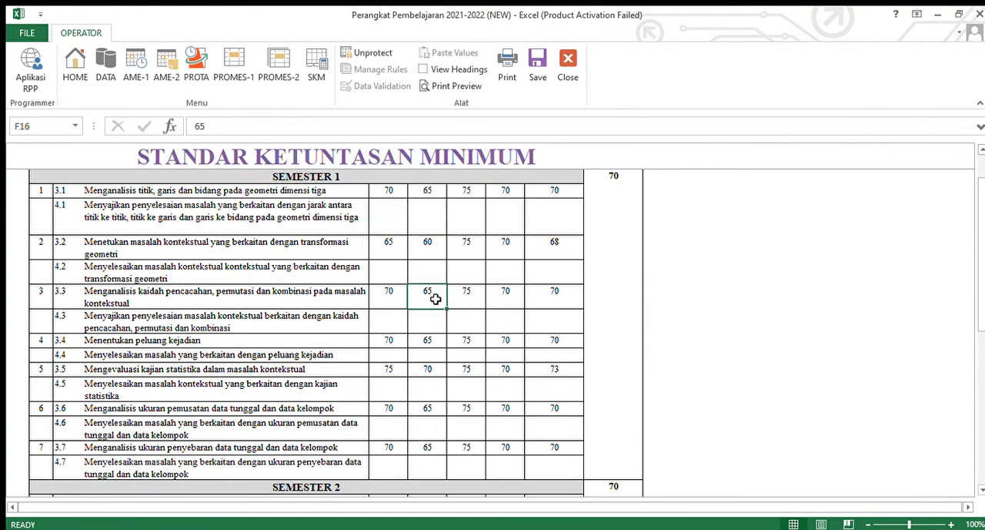
{"action": "left_click", "coordinate": [537, 68]}
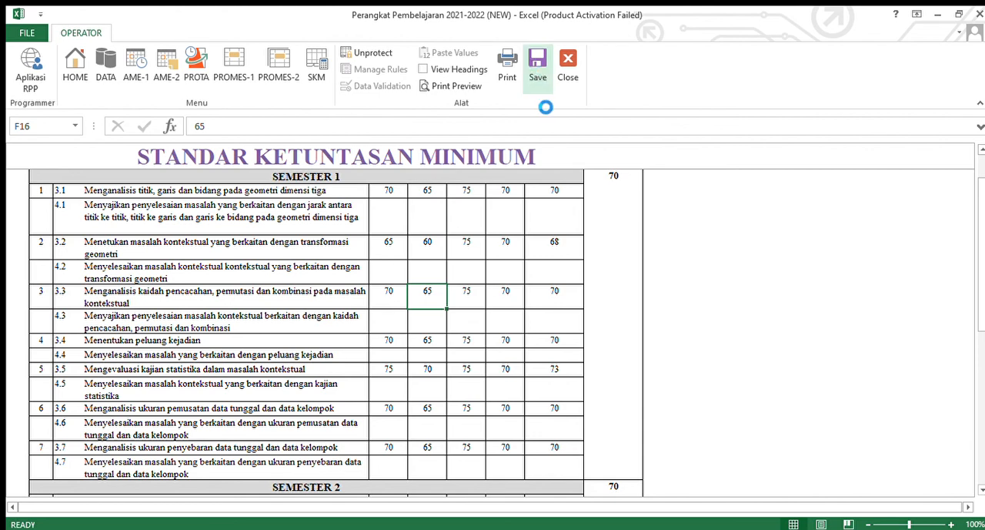
{"action": "scroll", "coordinate": [429, 244], "scroll_direction": "up", "scroll_amount": 3}
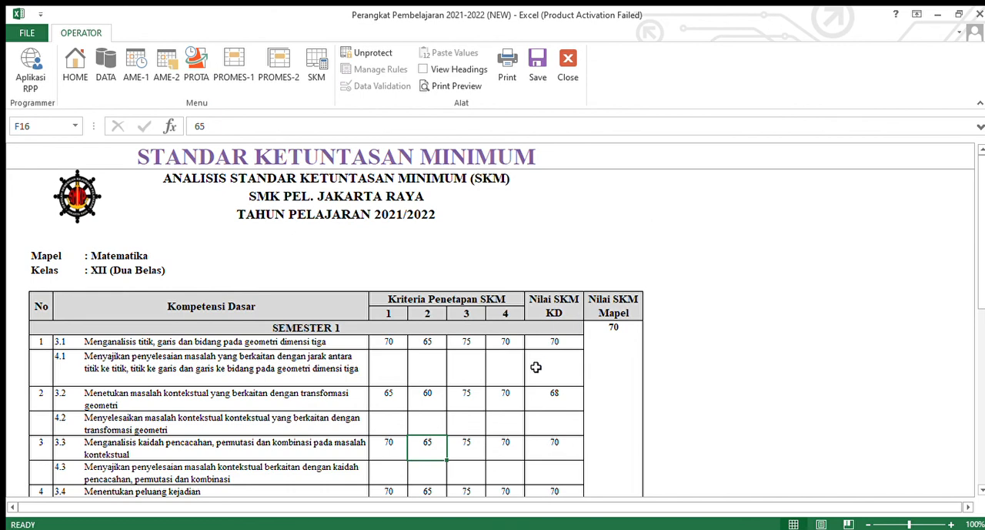
{"action": "left_click", "coordinate": [75, 64]}
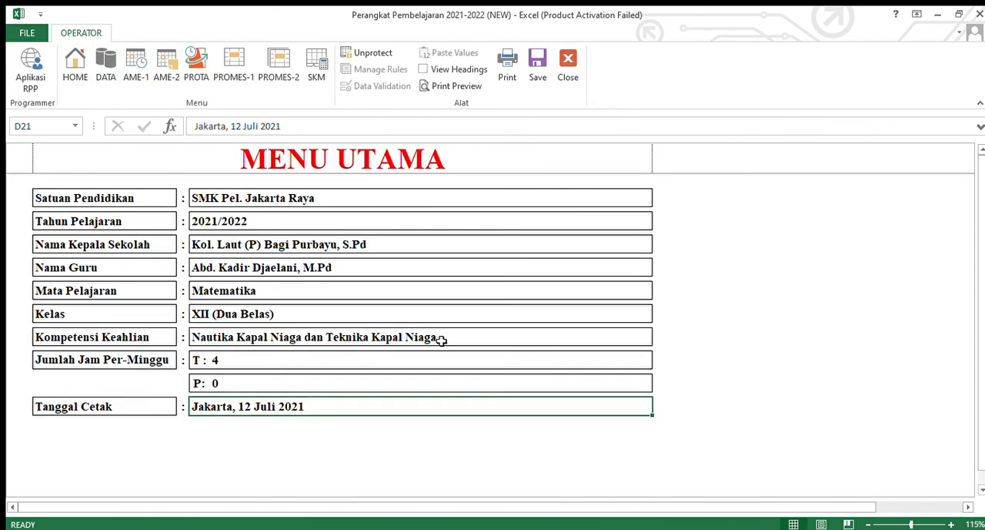